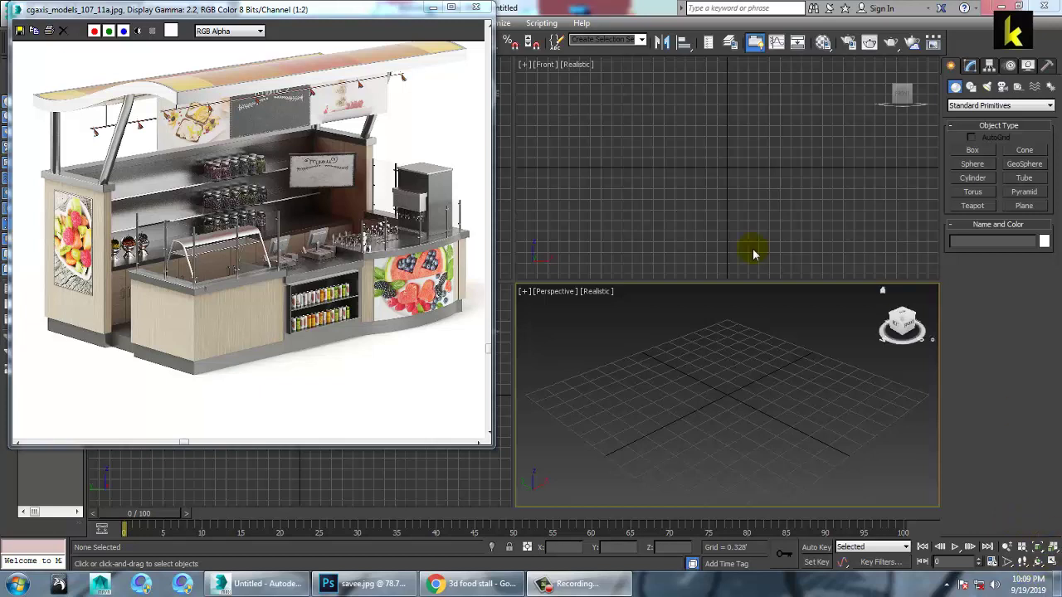
{"action": "mouse_move", "coordinate": [732, 400]}
{"action": "middle_mouse_down", "text": "alt"}
{"action": "mouse_move", "coordinate": [709, 384]}
{"action": "mouse_move", "coordinate": [720, 409]}
{"action": "middle_mouse_up", "text": "alt"}
{"action": "left_click", "coordinate": [565, 585]}
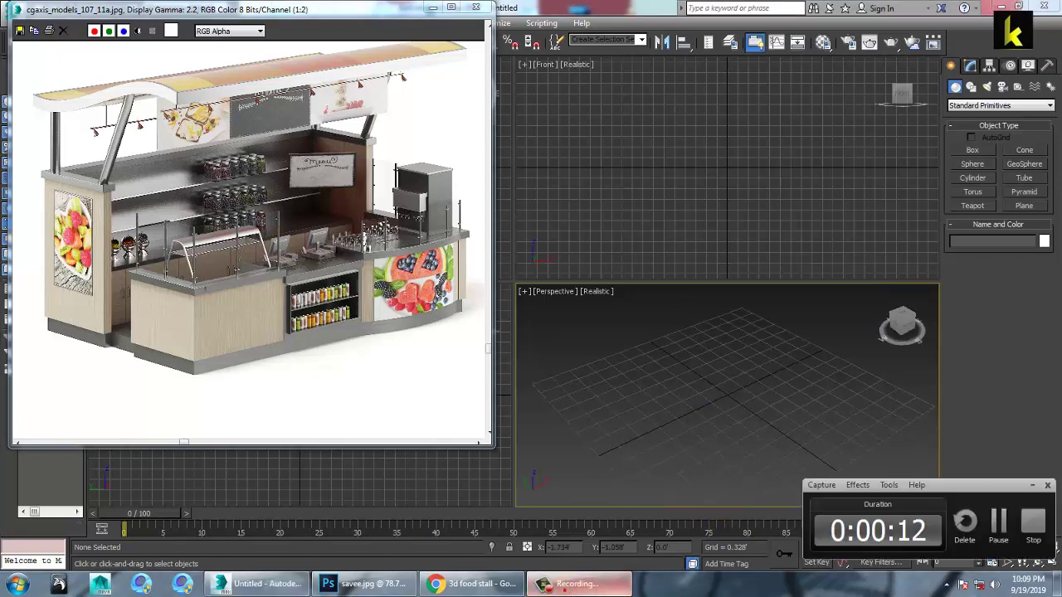
{"action": "left_click", "coordinate": [1033, 485]}
Create a large ground plane in the perspective view, extending well beyond the home grid.
{"action": "left_click_drag", "start_coordinate": [329, 16], "coordinate": [294, 21]}
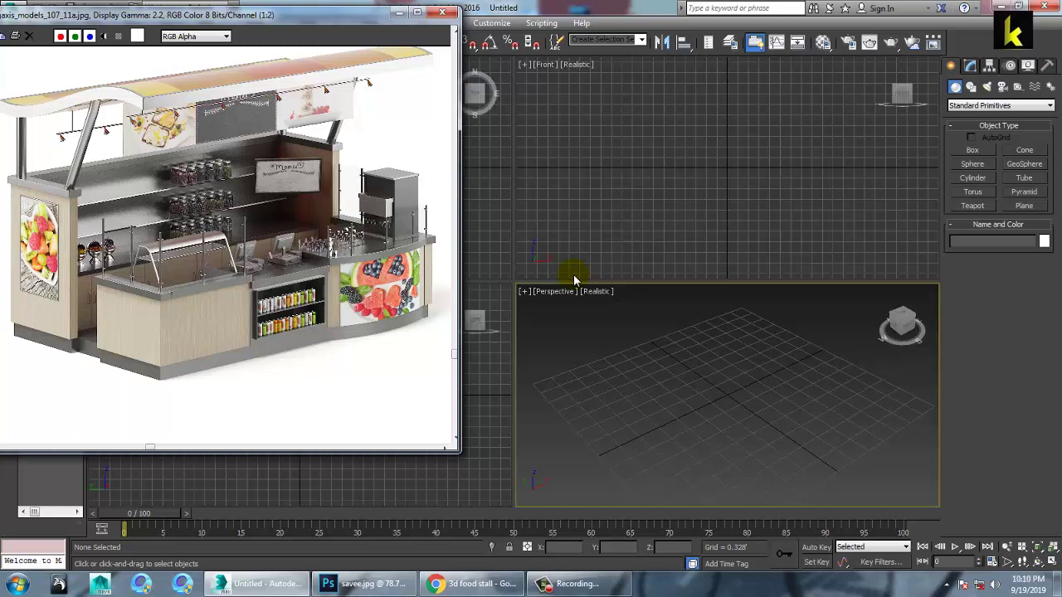
{"action": "left_click", "coordinate": [1025, 206]}
{"action": "key", "text": "alt+w"}
{"action": "middle_click_drag", "start_coordinate": [680, 378], "coordinate": [673, 259], "text": "alt"}
{"action": "left_click_drag", "start_coordinate": [652, 296], "coordinate": [526, 573]}
{"action": "key", "text": "w"}
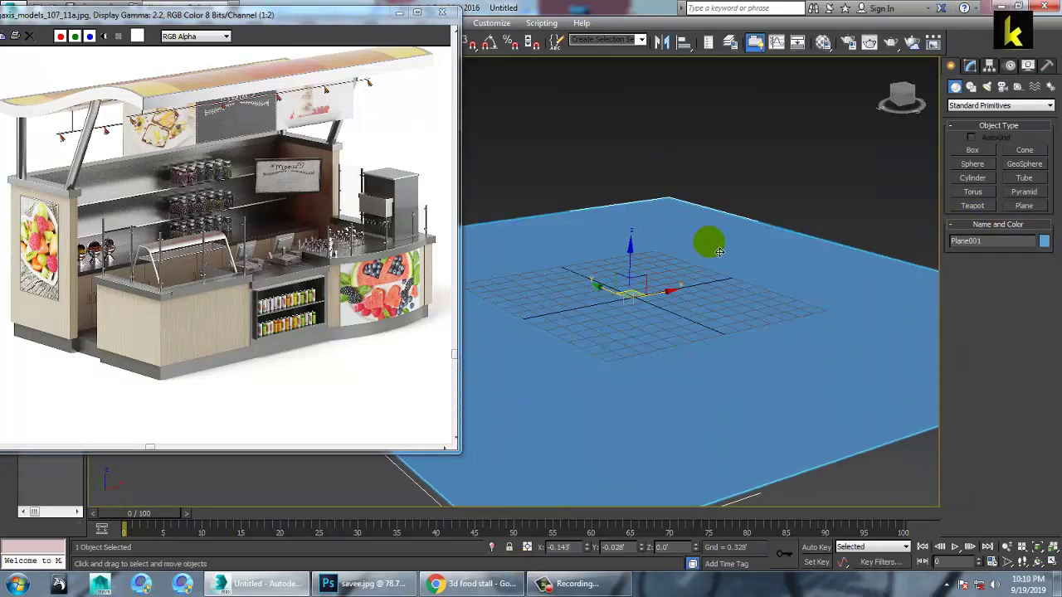
{"action": "middle_click_drag", "start_coordinate": [708, 241], "coordinate": [696, 290]}
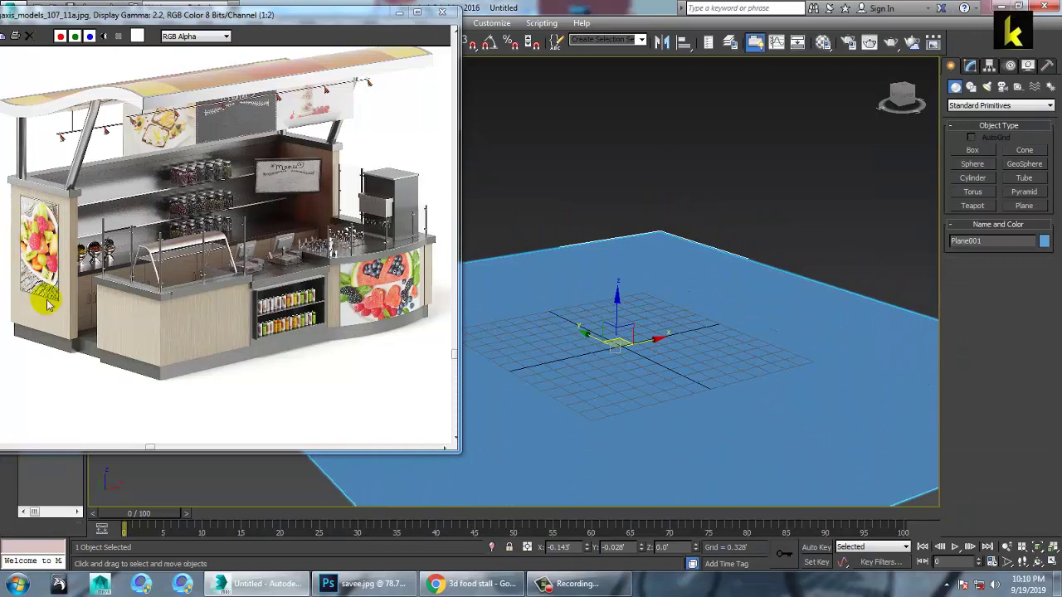
{"action": "middle_click_drag", "start_coordinate": [706, 236], "coordinate": [790, 235]}
Change the ground plane's object colour to light grey.
{"action": "key", "text": "alt+w"}
{"action": "left_click", "coordinate": [483, 207]}
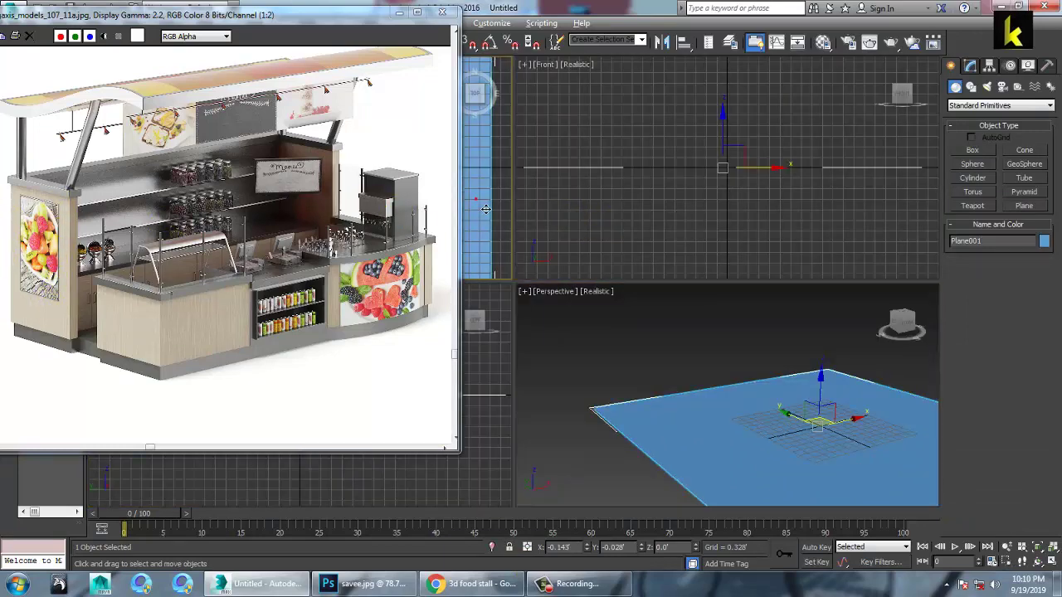
{"action": "key", "text": "alt+w"}
{"action": "middle_click_drag", "start_coordinate": [618, 222], "coordinate": [753, 208]}
{"action": "scroll", "coordinate": [753, 208], "scroll_direction": "down", "scroll_amount": 2}
{"action": "middle_click_drag", "start_coordinate": [643, 278], "coordinate": [686, 324]}
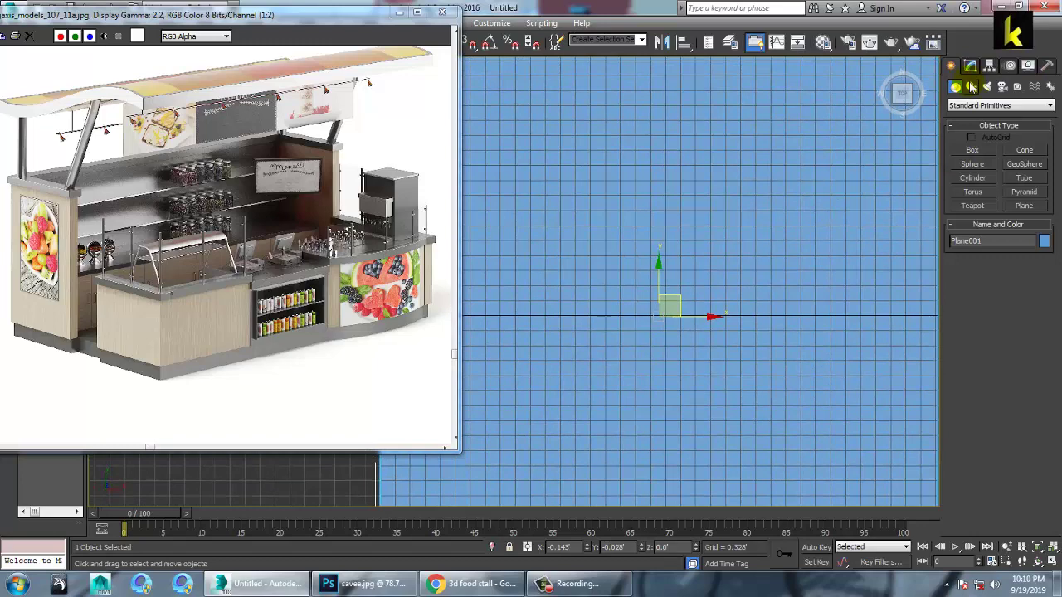
{"action": "left_click", "coordinate": [1044, 241]}
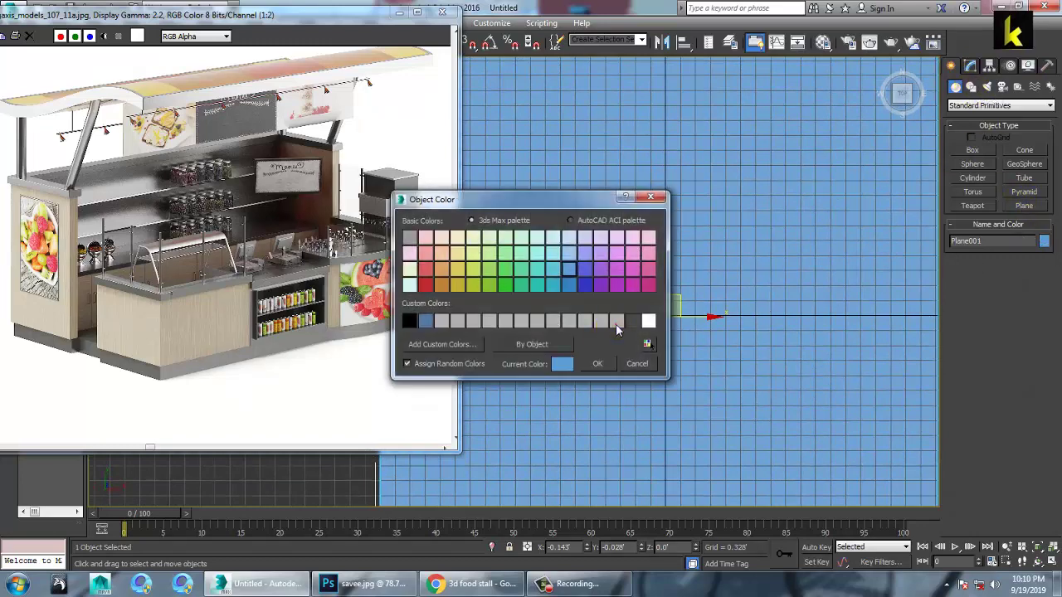
{"action": "left_click", "coordinate": [609, 367]}
Draw an open U-shaped line in the top view with straight segments for the stall's back wall and two side walls.
{"action": "left_click", "coordinate": [972, 88]}
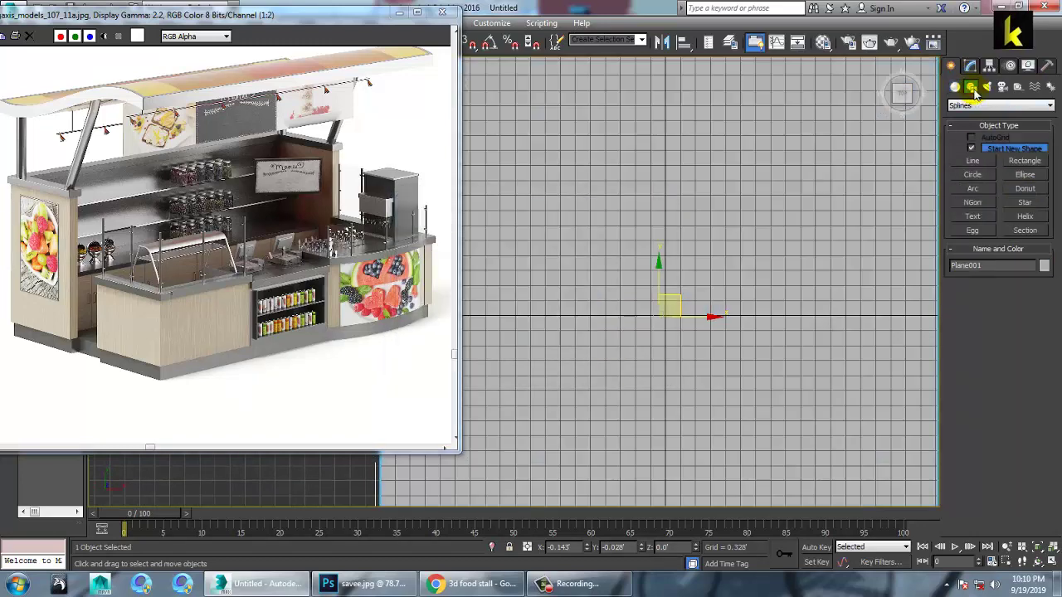
{"action": "left_click", "coordinate": [975, 161]}
{"action": "scroll", "coordinate": [605, 207], "scroll_direction": "up", "scroll_amount": 3}
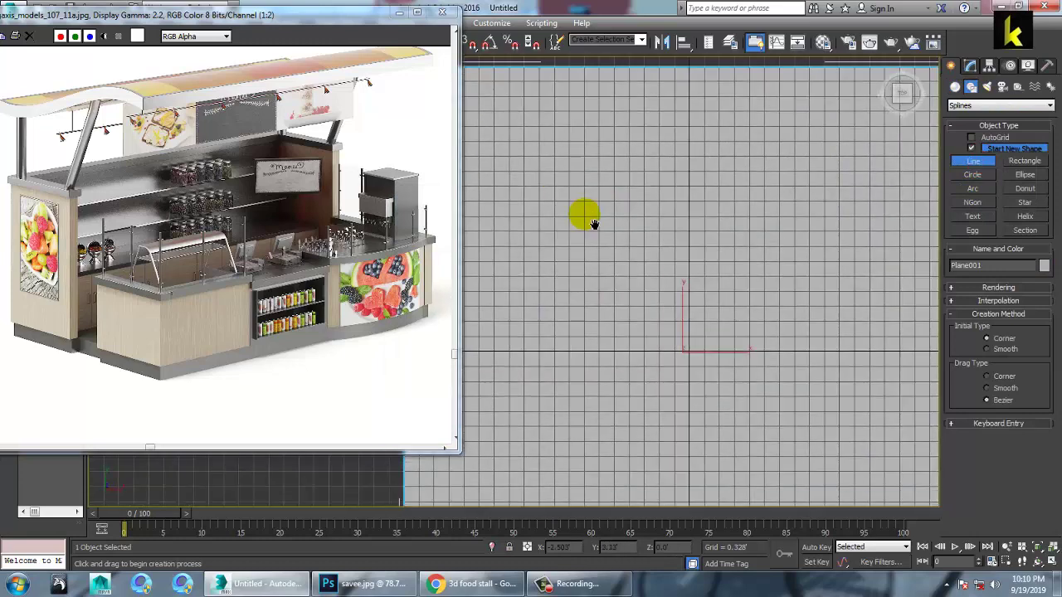
{"action": "left_click", "coordinate": [497, 312]}
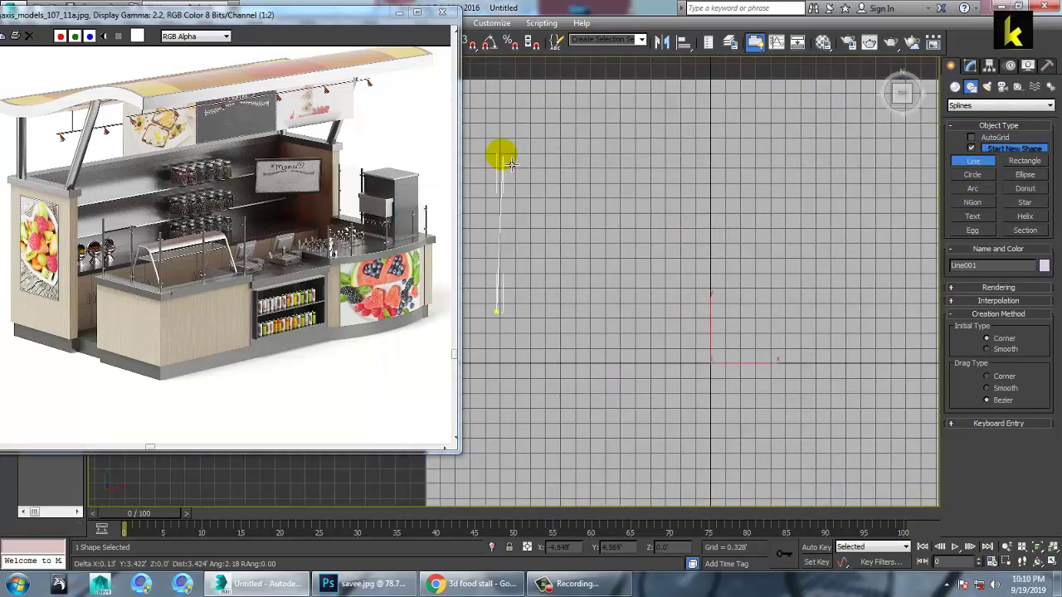
{"action": "left_click", "coordinate": [496, 139]}
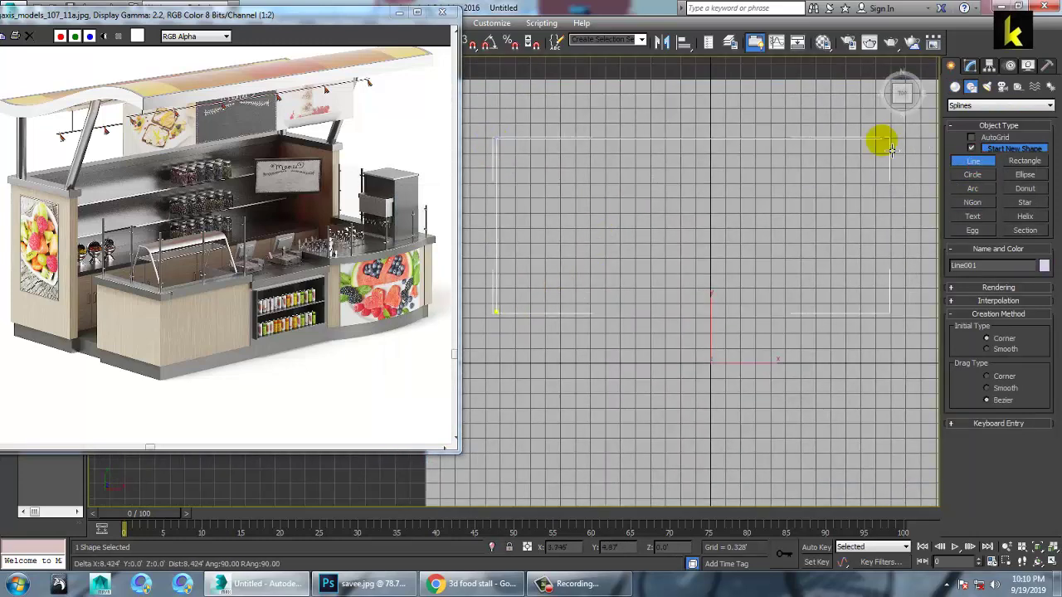
{"action": "left_click", "coordinate": [919, 146]}
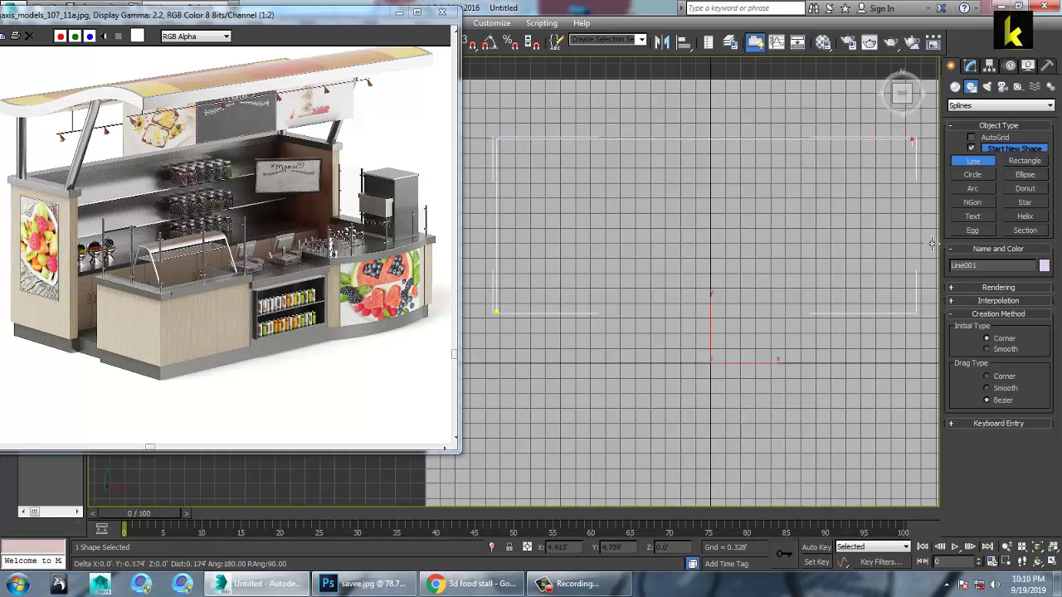
{"action": "left_click", "coordinate": [916, 311], "text": "shift"}
{"action": "right_click", "coordinate": [915, 310], "text": "shift"}
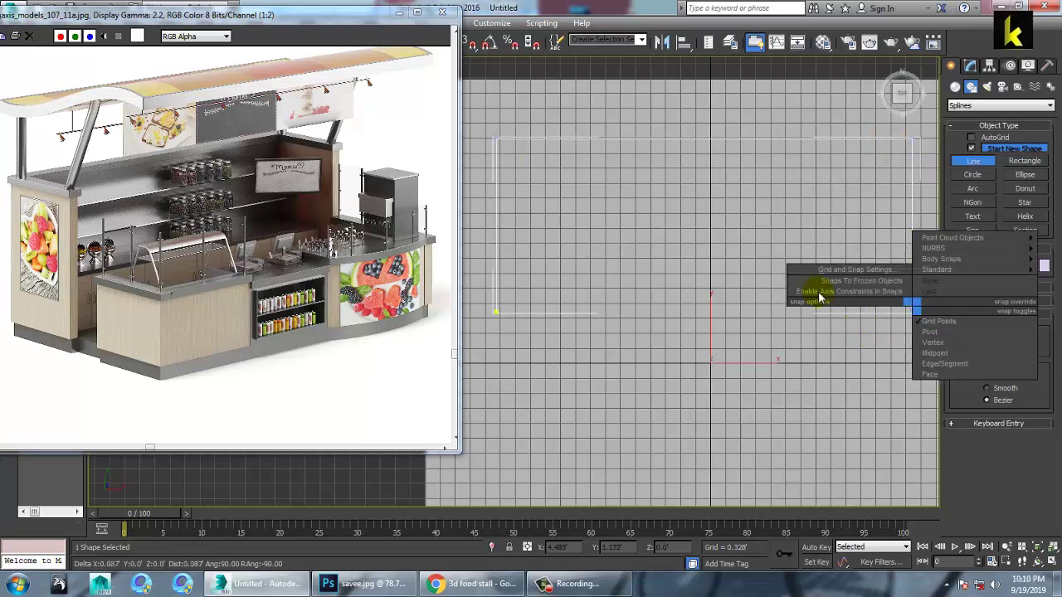
{"action": "left_click", "coordinate": [692, 242]}
{"action": "right_click", "coordinate": [703, 250]}
{"action": "right_click", "coordinate": [703, 250]}
Enable viewport rendering for the U-shaped line and give it a rectangular cross-section.
{"action": "key", "text": "alt+w"}
{"action": "right_click", "coordinate": [808, 367]}
{"action": "scroll", "coordinate": [771, 357], "scroll_direction": "down", "scroll_amount": 3}
{"action": "key", "text": "alt+w"}
{"action": "middle_click_drag", "start_coordinate": [695, 345], "coordinate": [786, 331]}
{"action": "left_click_drag", "start_coordinate": [291, 16], "coordinate": [261, 15]}
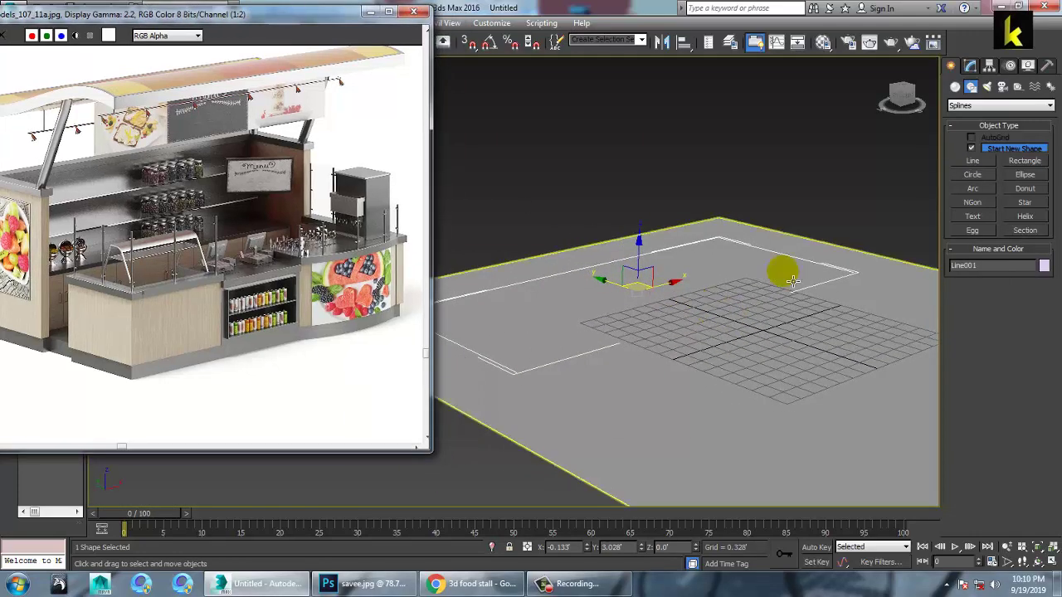
{"action": "left_click", "coordinate": [971, 65]}
{"action": "left_click", "coordinate": [987, 238]}
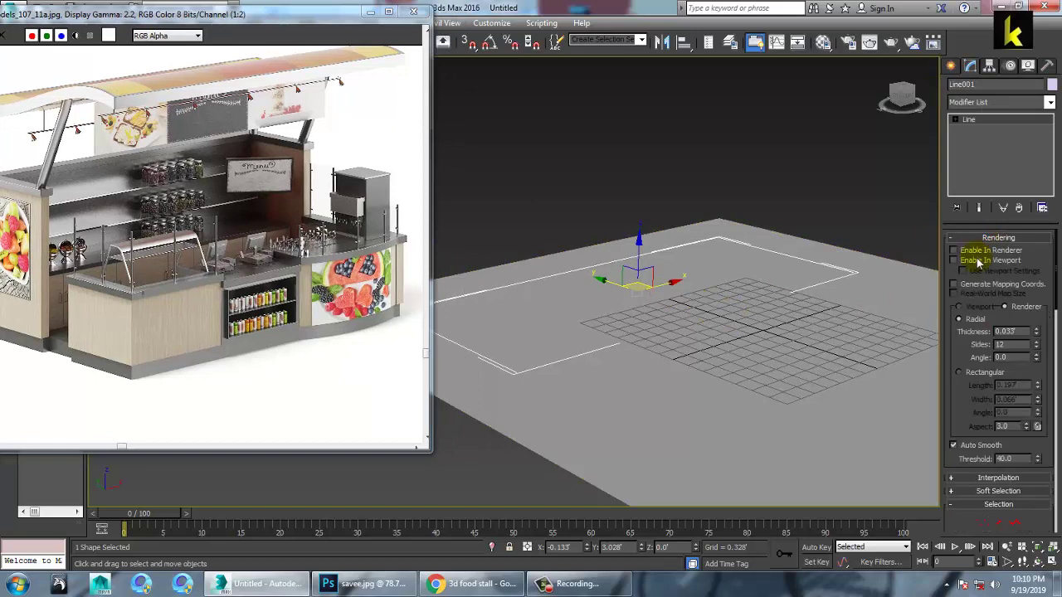
{"action": "left_click", "coordinate": [954, 260]}
{"action": "left_click", "coordinate": [958, 372]}
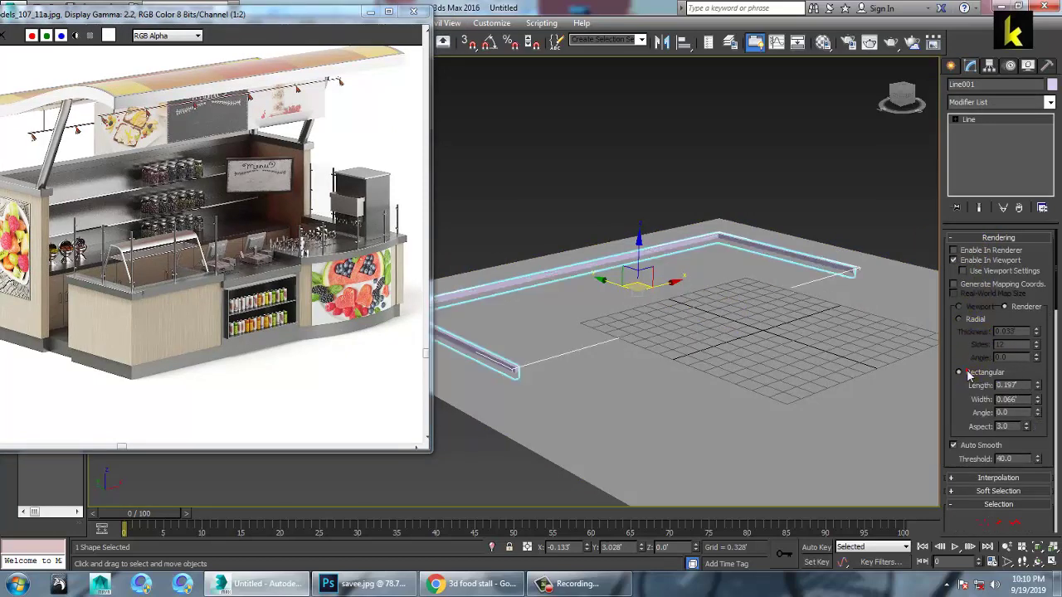
Set the line's rectangular cross-section to a length of 3.588' and a width of 0.16' to form the walls.
{"action": "left_click_drag", "start_coordinate": [1035, 388], "coordinate": [686, 255]}
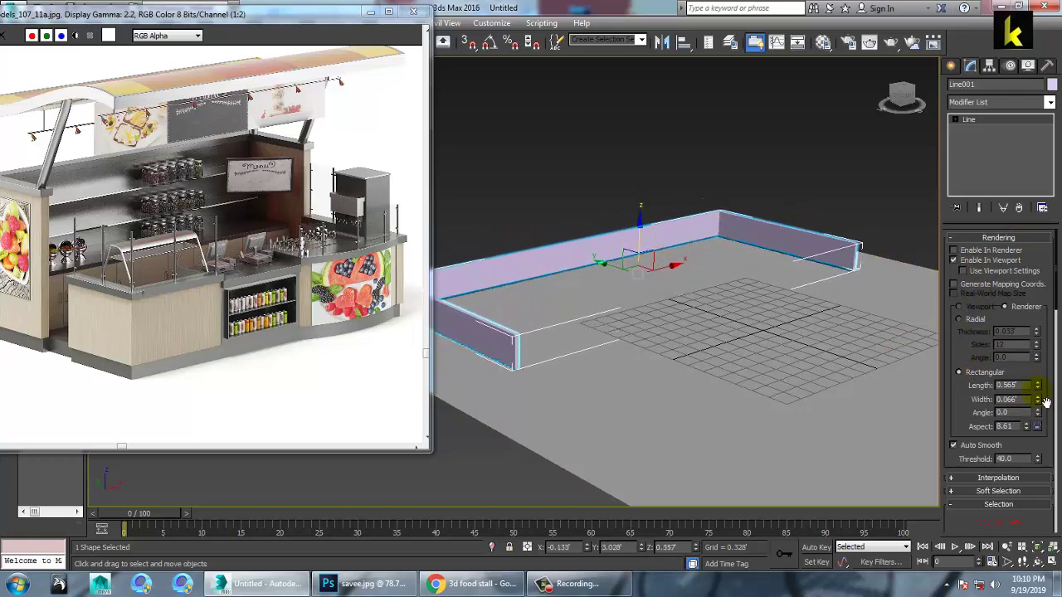
{"action": "left_click_drag", "start_coordinate": [1037, 401], "coordinate": [1037, 356]}
{"action": "middle_click_drag", "start_coordinate": [530, 240], "coordinate": [884, 355], "text": "alt"}
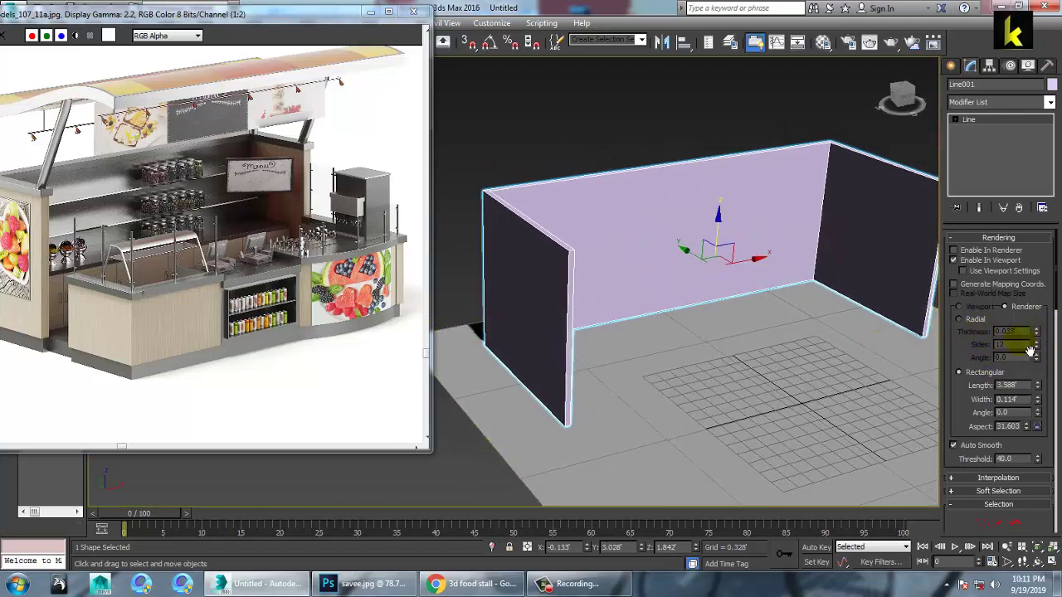
{"action": "left_click_drag", "start_coordinate": [1038, 402], "coordinate": [1038, 373]}
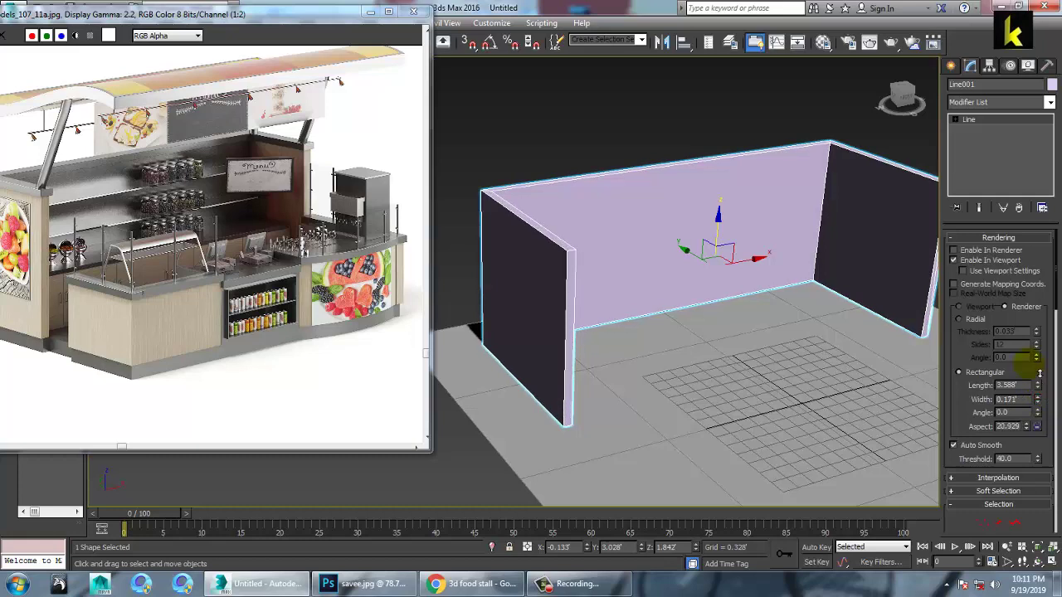
Convert the wall line to an Editable Poly and shift the reference image fully into view.
{"action": "right_click", "coordinate": [609, 189]}
{"action": "mouse_move", "coordinate": [682, 314]}
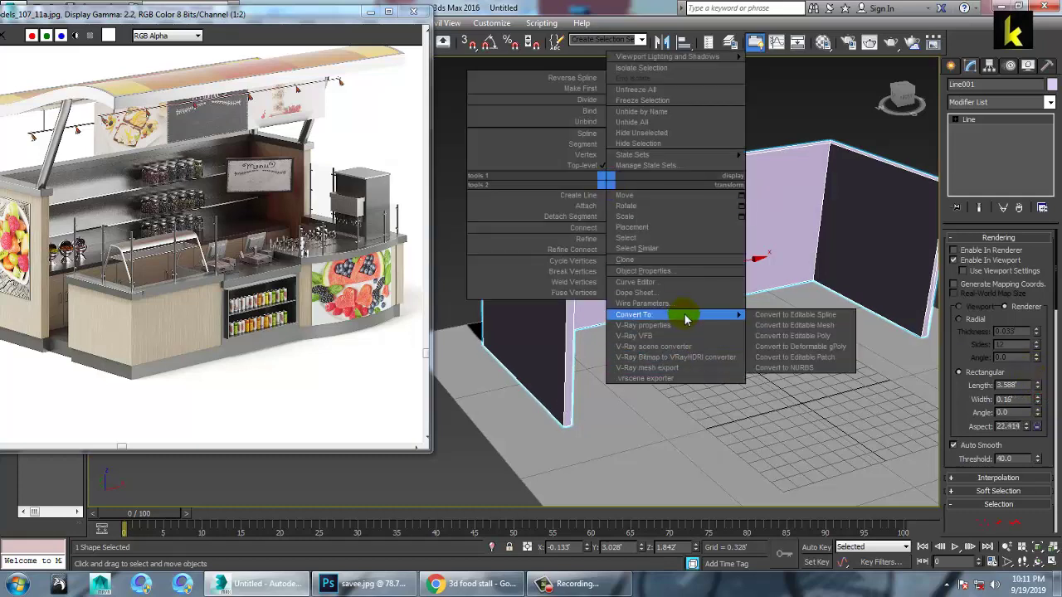
{"action": "left_click", "coordinate": [820, 335]}
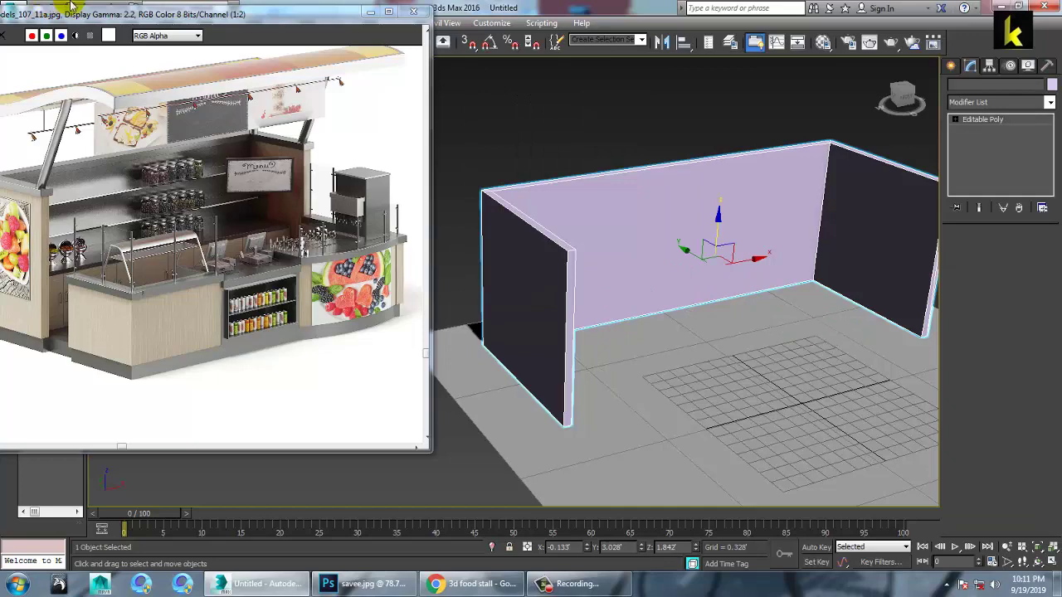
{"action": "left_click_drag", "start_coordinate": [148, 15], "coordinate": [207, 21]}
Shorten both side walls by moving their front-end vertices toward the back wall.
{"action": "middle_click_drag", "start_coordinate": [635, 272], "coordinate": [803, 148], "text": "alt"}
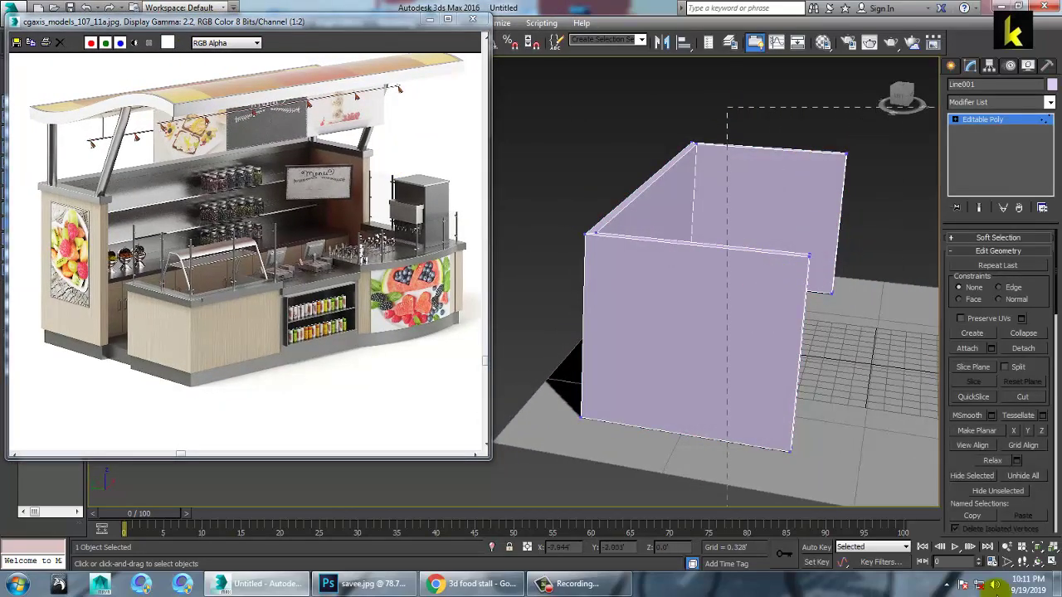
{"action": "left_click_drag", "start_coordinate": [782, 281], "coordinate": [713, 278]}
{"action": "middle_click_drag", "start_coordinate": [713, 278], "coordinate": [813, 295], "text": "alt"}
Recolour the walls grey and connect their vertical edges with one segment slid up close to the top edge.
{"action": "left_click", "coordinate": [954, 120]}
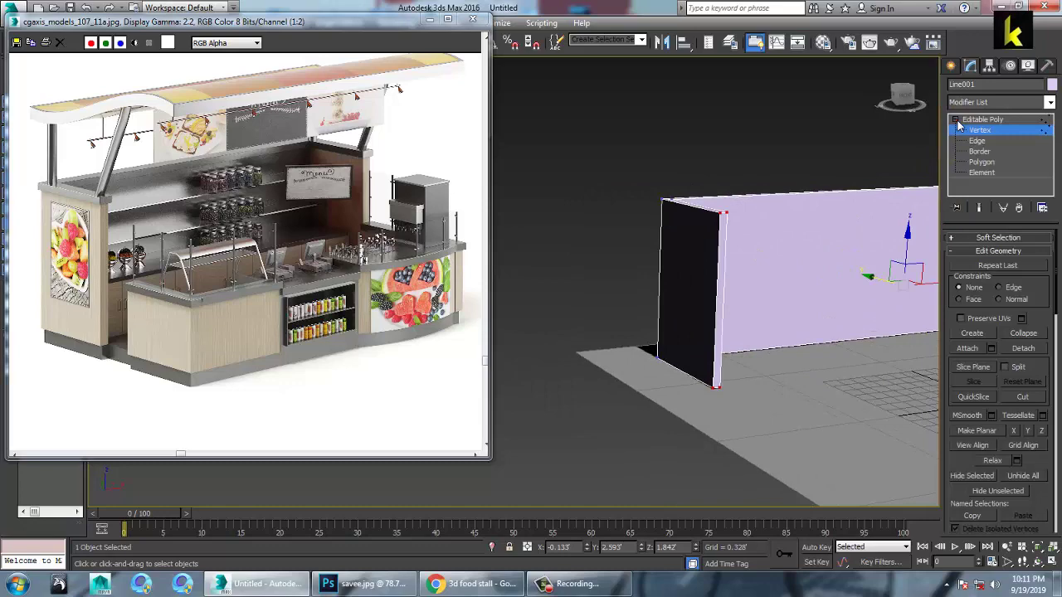
{"action": "left_click", "coordinate": [976, 141]}
{"action": "left_click", "coordinate": [720, 262]}
{"action": "middle_click_drag", "start_coordinate": [782, 262], "coordinate": [705, 279]}
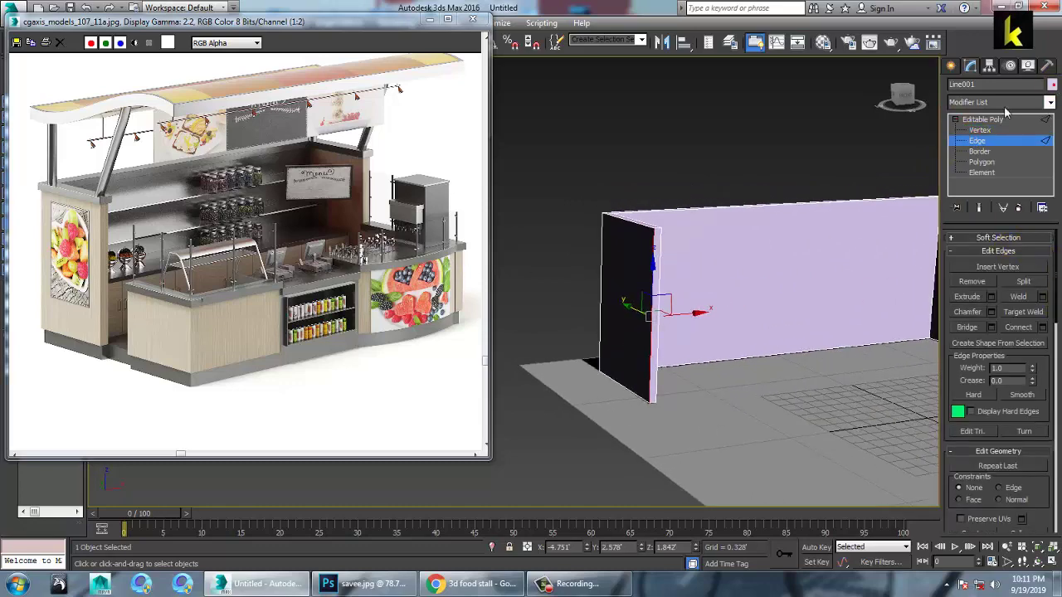
{"action": "left_click", "coordinate": [1052, 85]}
{"action": "left_click", "coordinate": [609, 364]}
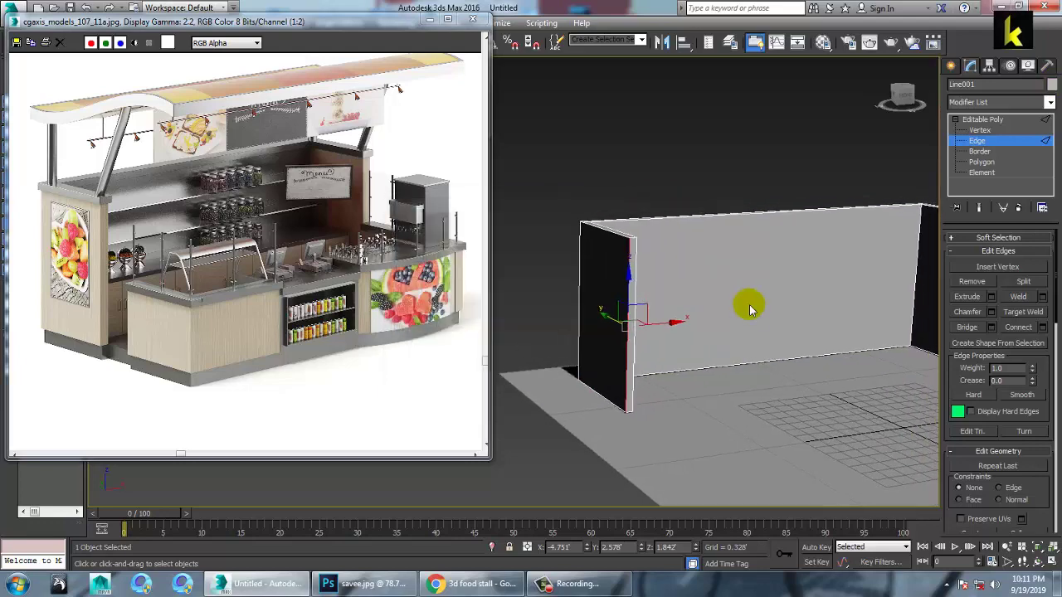
{"action": "left_click", "coordinate": [1044, 327]}
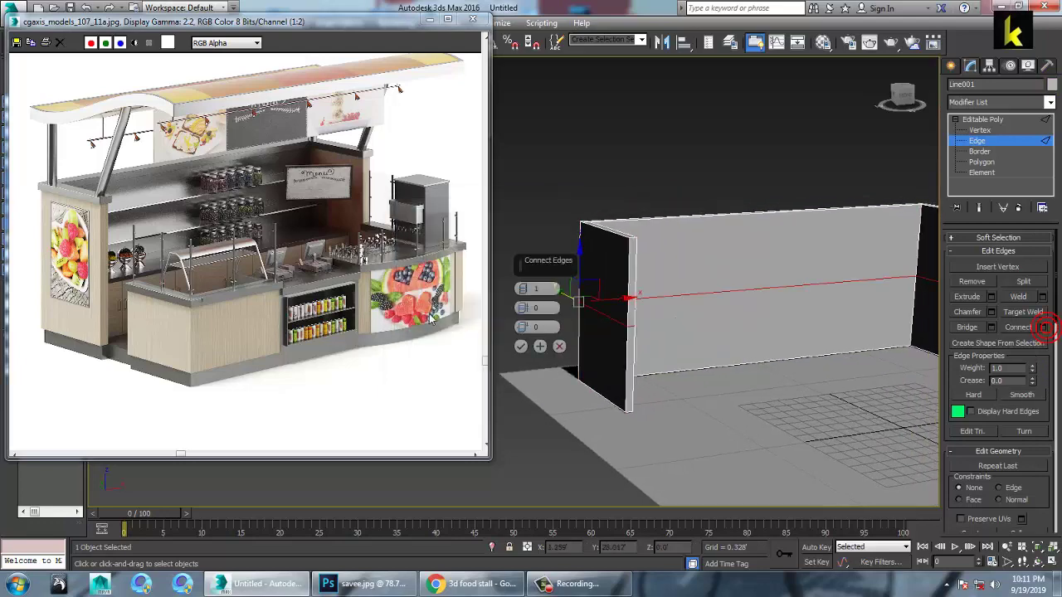
{"action": "left_click_drag", "start_coordinate": [523, 328], "coordinate": [614, 569]}
{"action": "left_click", "coordinate": [520, 346]}
Select the narrow band of polygons above the new edge loop along the wall tops, using the front view.
{"action": "key", "text": "alt+w"}
{"action": "key", "text": "z"}
{"action": "scroll", "coordinate": [692, 212], "scroll_direction": "down", "scroll_amount": 1}
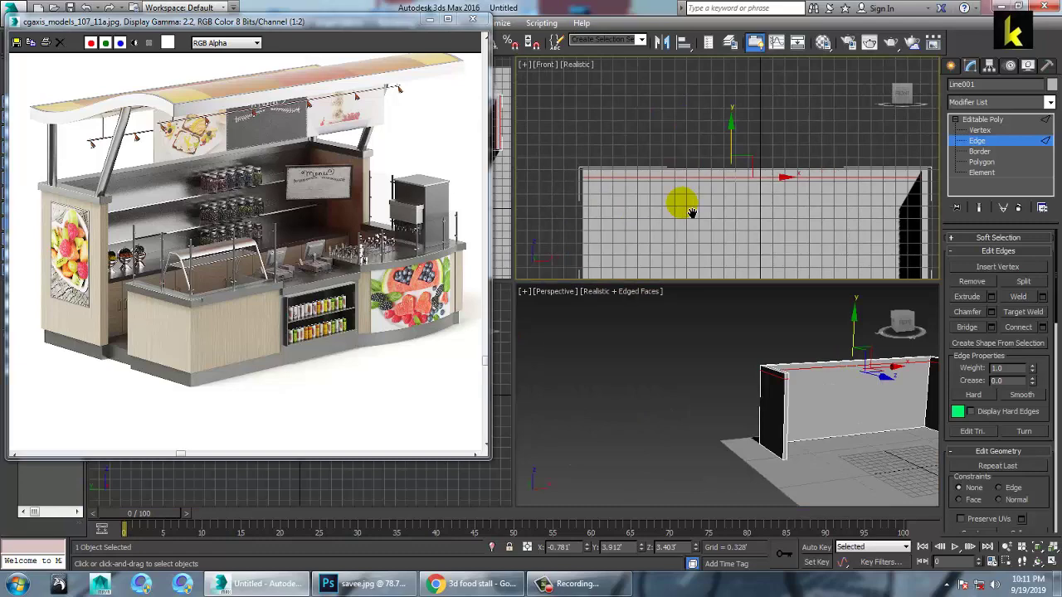
{"action": "key", "text": "alt+w"}
{"action": "middle_click_drag", "start_coordinate": [670, 261], "coordinate": [741, 213]}
{"action": "scroll", "coordinate": [741, 213], "scroll_direction": "down", "scroll_amount": 2}
{"action": "left_click_drag", "start_coordinate": [282, 27], "coordinate": [202, 30]}
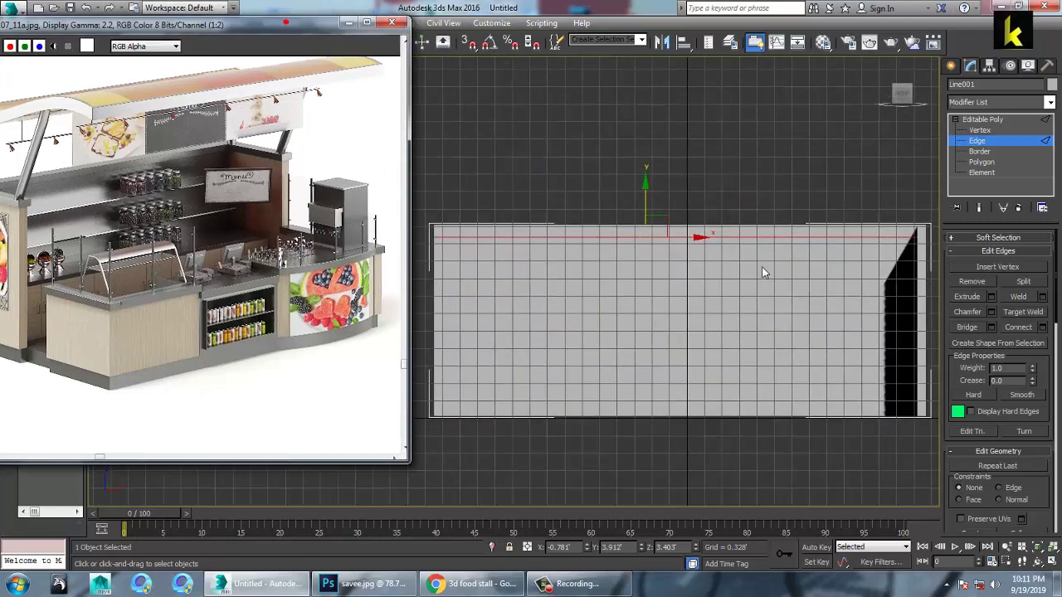
{"action": "left_click", "coordinate": [981, 163]}
{"action": "middle_click_drag", "start_coordinate": [575, 296], "coordinate": [605, 332]}
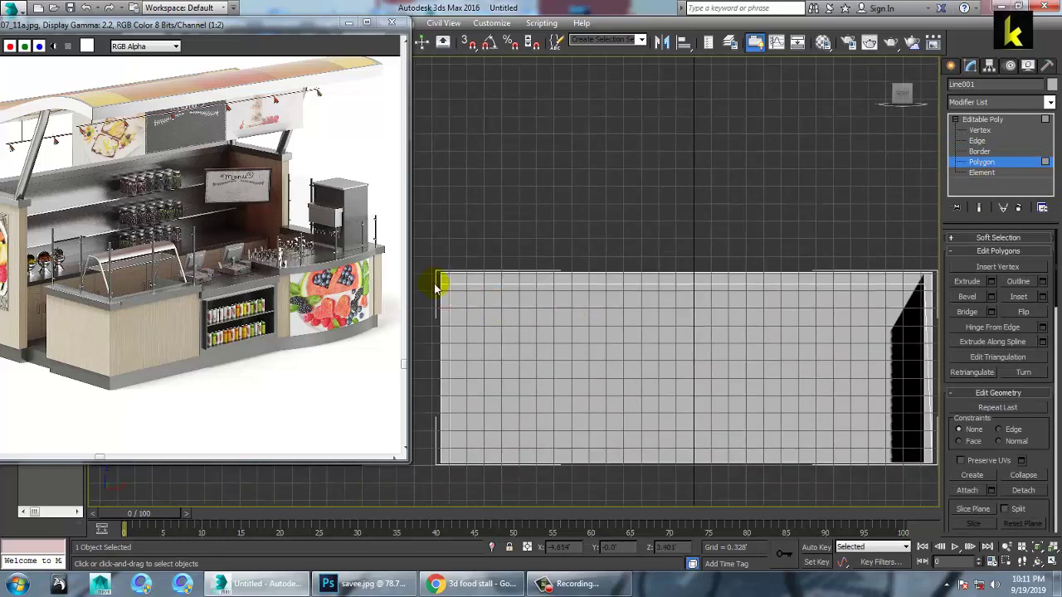
{"action": "left_click", "coordinate": [466, 286]}
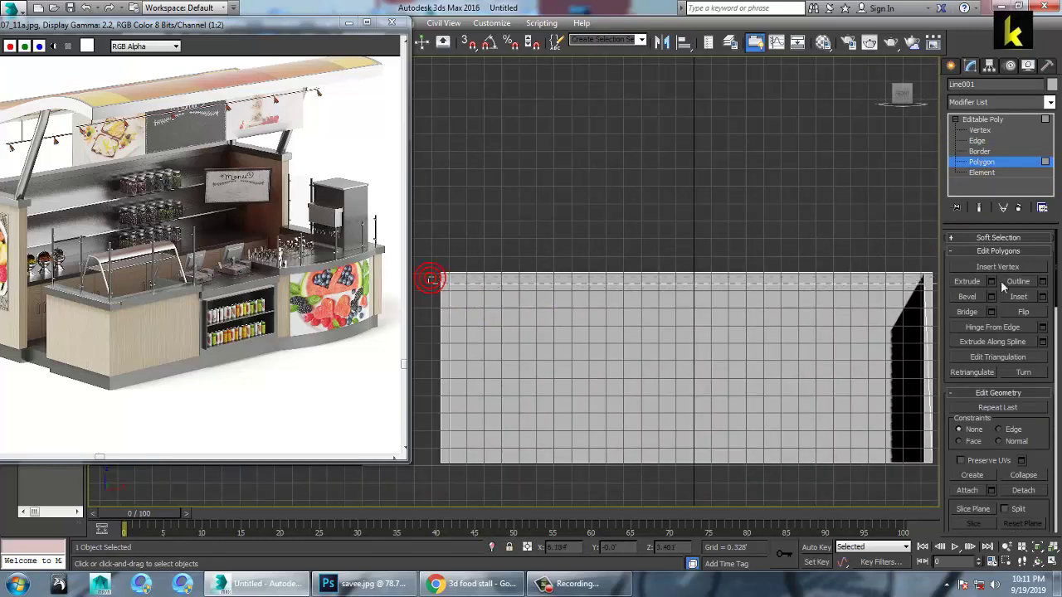
{"action": "left_click", "coordinate": [971, 282]}
{"action": "key", "text": "alt+w"}
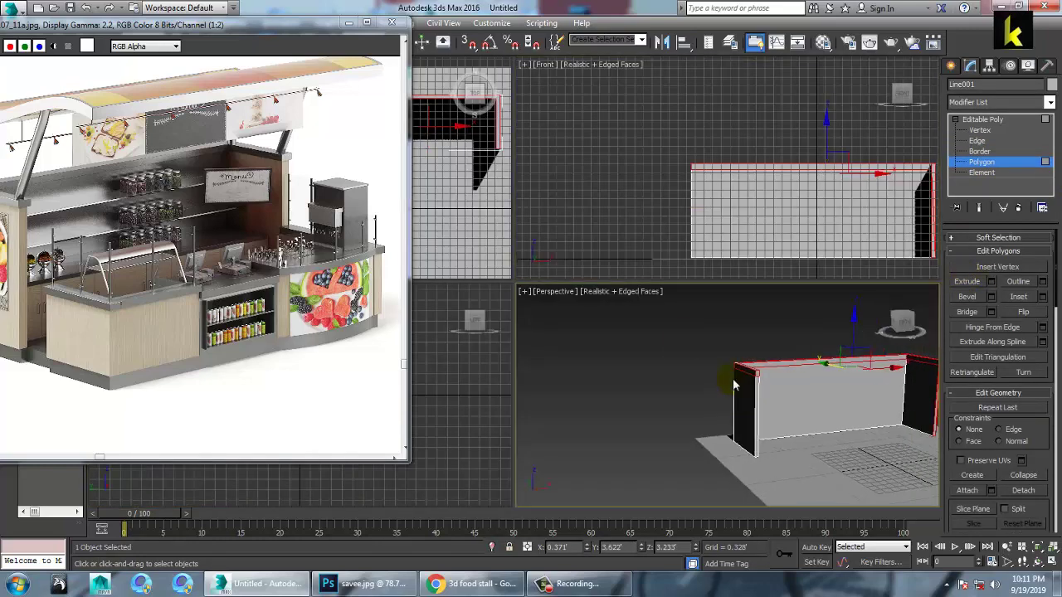
{"action": "key", "text": "F2"}
{"action": "key", "text": "alt+w"}
{"action": "mouse_move", "coordinate": [735, 356]}
{"action": "middle_mouse_down"}
{"action": "mouse_move", "coordinate": [715, 356]}
{"action": "mouse_move", "coordinate": [661, 301]}
{"action": "middle_mouse_up"}
{"action": "left_click", "coordinate": [990, 281]}
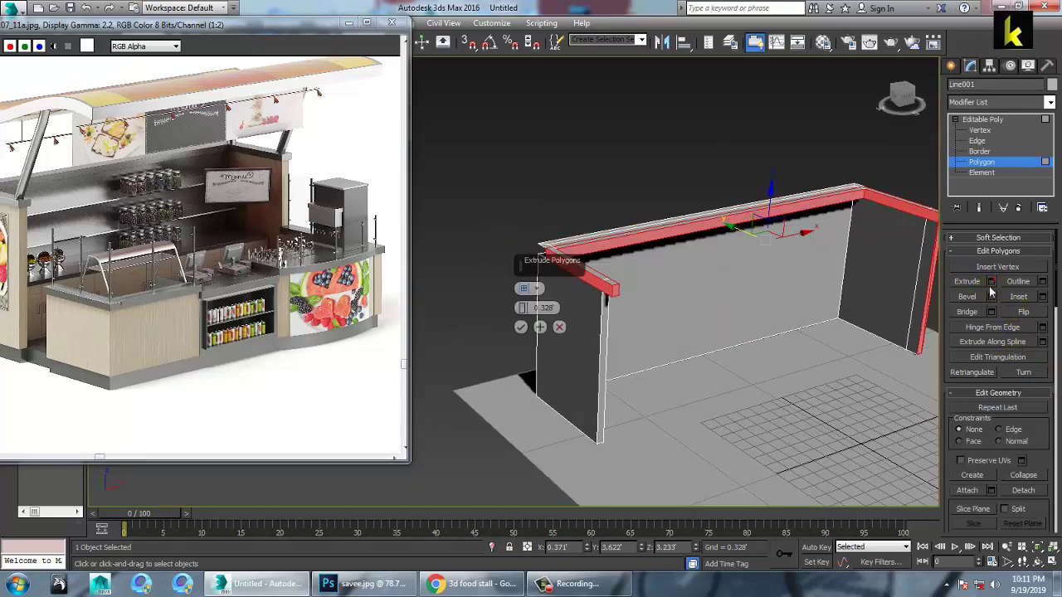
{"action": "left_click", "coordinate": [536, 289]}
{"action": "left_click", "coordinate": [572, 308]}
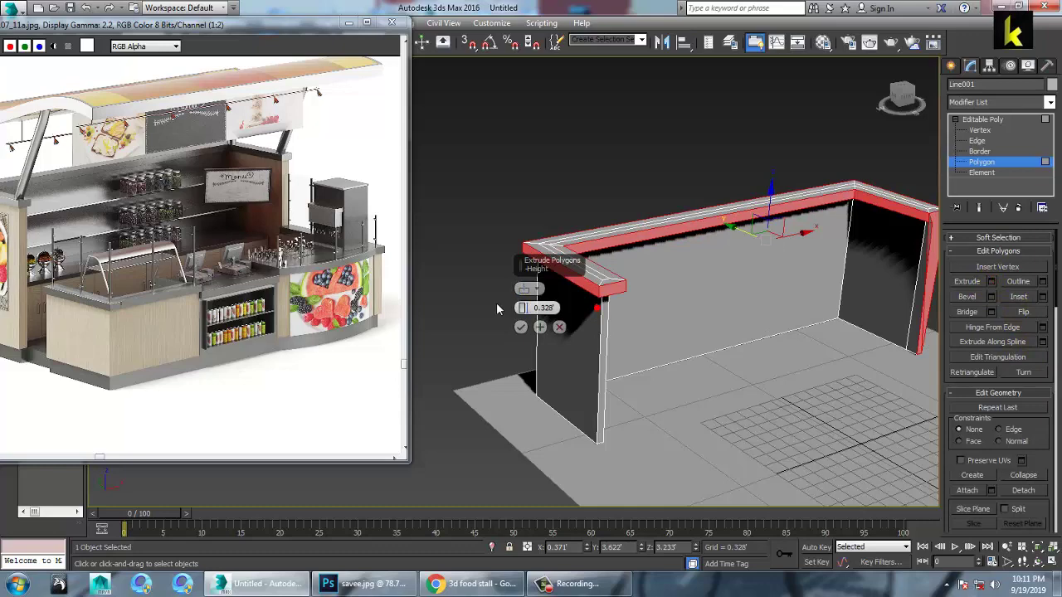
{"action": "left_click_drag", "start_coordinate": [521, 311], "coordinate": [545, 352]}
{"action": "scroll", "coordinate": [744, 284], "scroll_direction": "up", "scroll_amount": 3}
{"action": "mouse_move", "coordinate": [745, 284]}
{"action": "middle_mouse_down", "text": "alt"}
{"action": "mouse_move", "coordinate": [663, 272]}
{"action": "mouse_move", "coordinate": [763, 274]}
{"action": "middle_mouse_up", "text": "alt"}
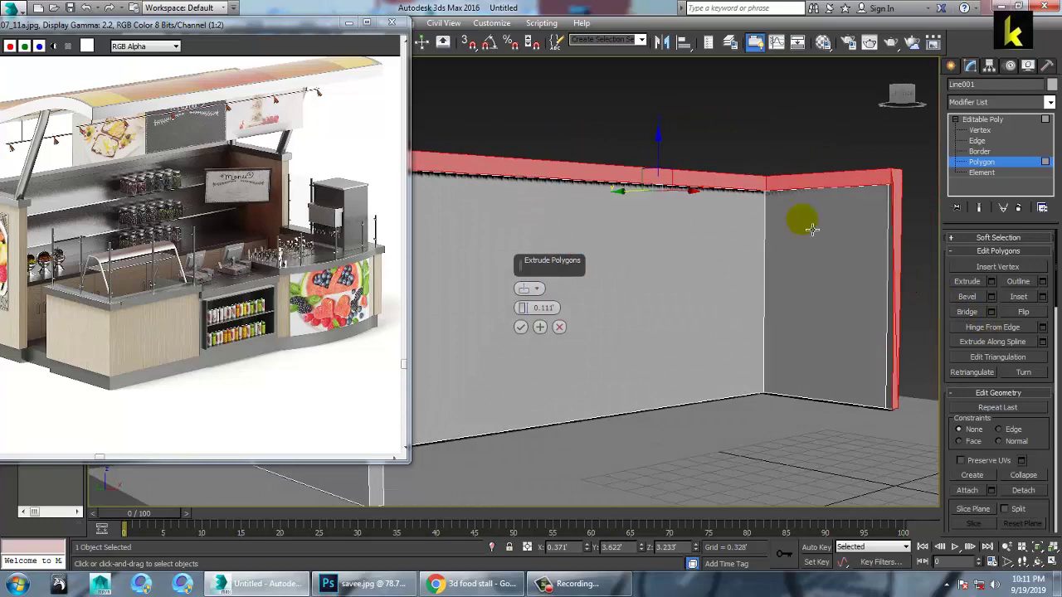
{"action": "left_click", "coordinate": [560, 326]}
{"action": "scroll", "coordinate": [854, 311], "scroll_direction": "down", "scroll_amount": 5}
{"action": "middle_click_drag", "start_coordinate": [645, 316], "coordinate": [696, 302]}
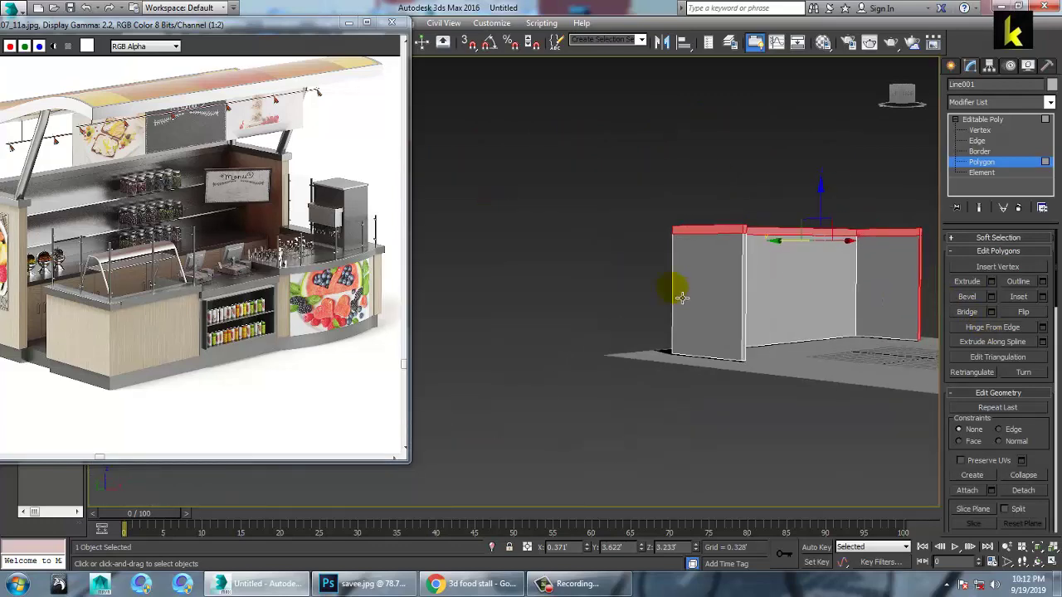
{"action": "left_click_drag", "start_coordinate": [614, 268], "coordinate": [946, 378], "text": "alt"}
{"action": "middle_click_drag", "start_coordinate": [699, 237], "coordinate": [753, 273], "text": "alt"}
{"action": "scroll", "coordinate": [764, 297], "scroll_direction": "up", "scroll_amount": 3}
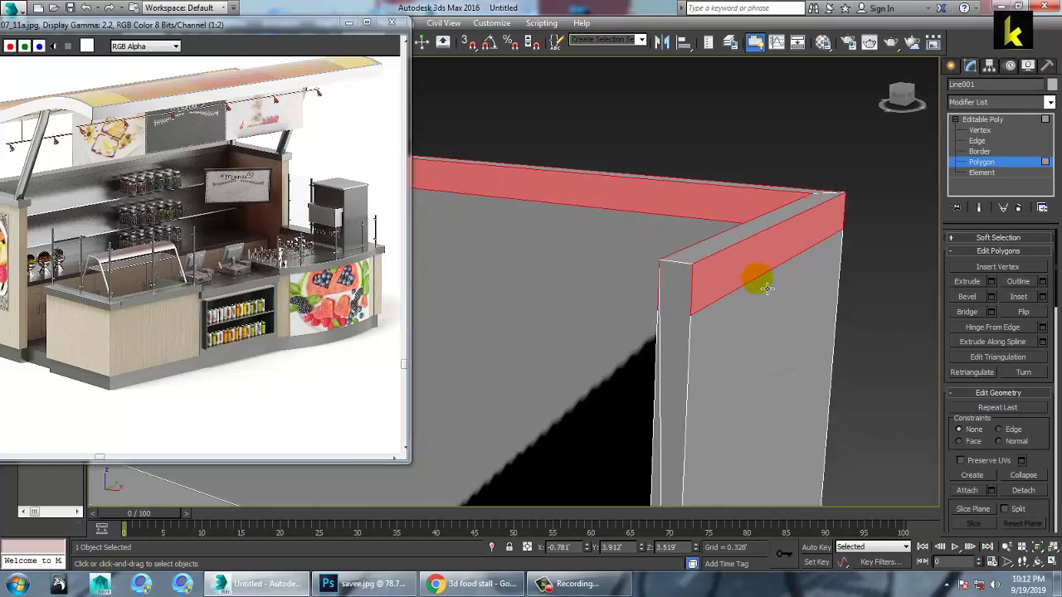
{"action": "left_click", "coordinate": [805, 149]}
Examine the edges at the wall ends and corners, in shaded and wireframe display, to check how the top band is divided.
{"action": "left_click", "coordinate": [976, 140]}
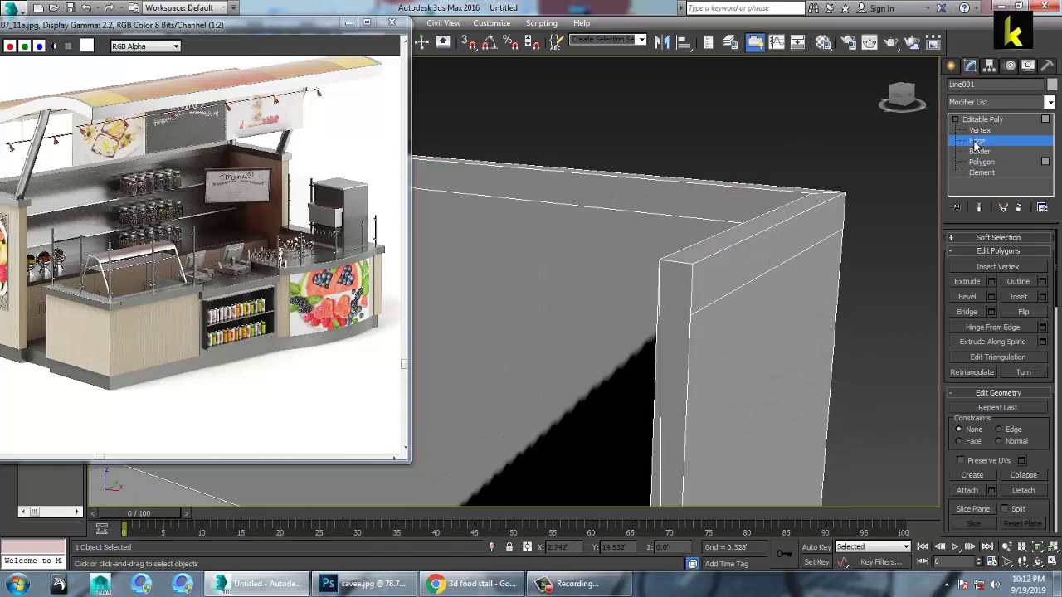
{"action": "left_click", "coordinate": [668, 333]}
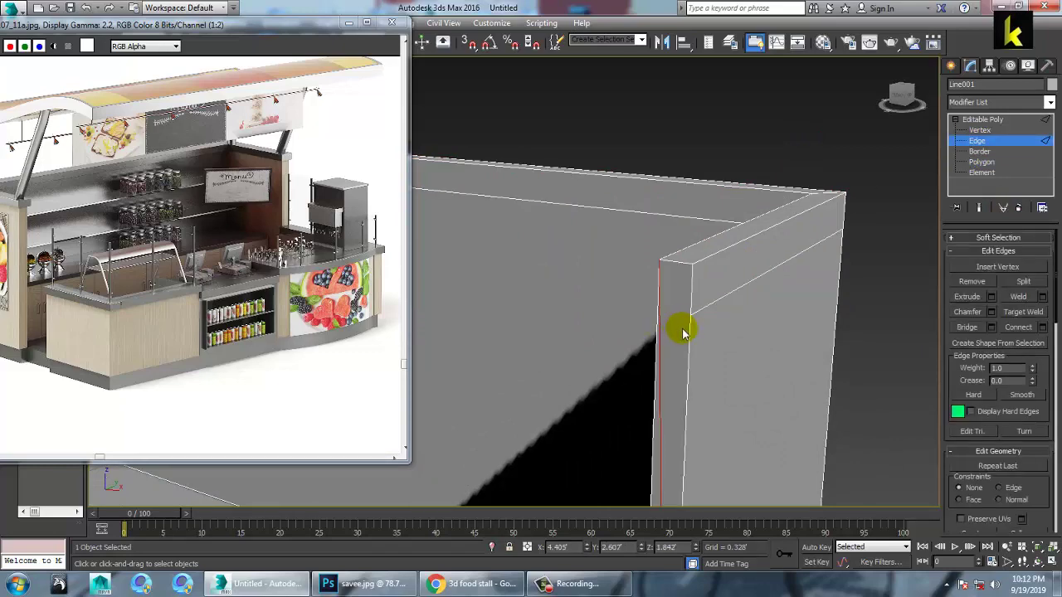
{"action": "middle_click_drag", "start_coordinate": [672, 301], "coordinate": [669, 249], "text": "alt"}
{"action": "right_click", "coordinate": [666, 220]}
{"action": "left_click", "coordinate": [651, 101]}
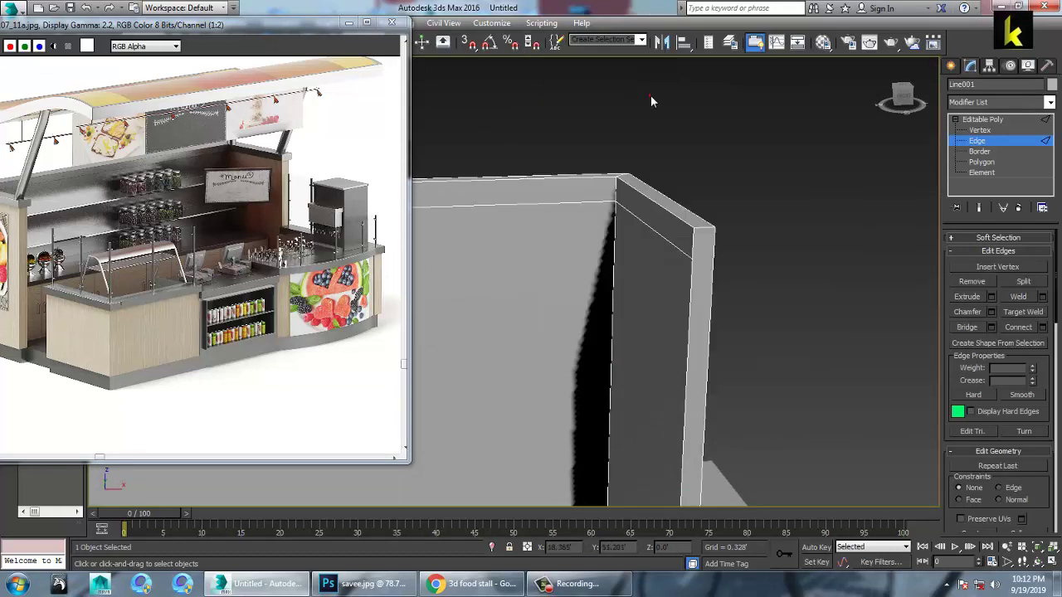
{"action": "key", "text": "F3"}
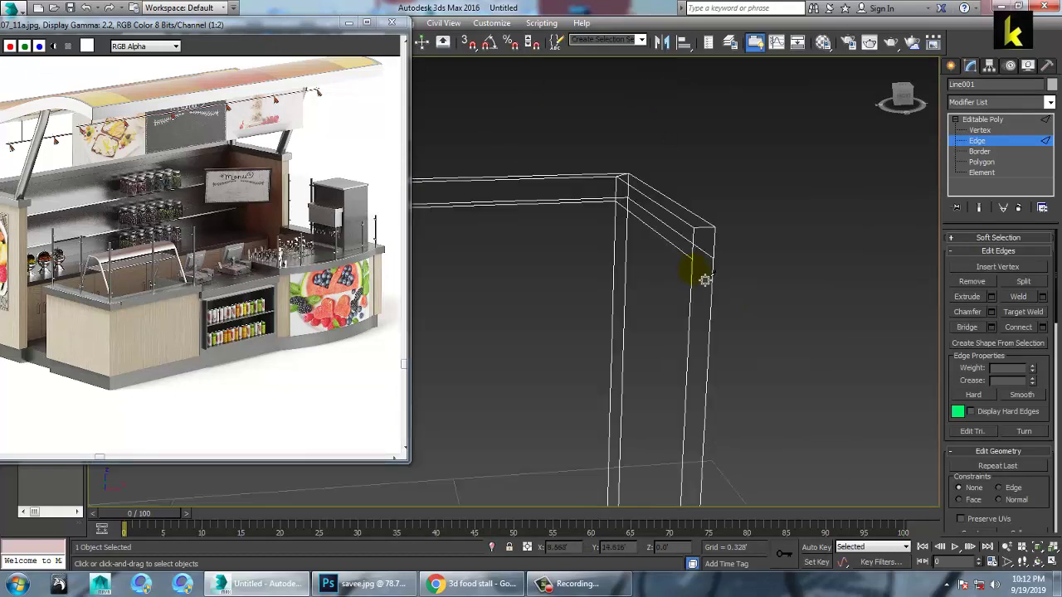
{"action": "key", "text": "w"}
{"action": "middle_click_drag", "start_coordinate": [782, 275], "coordinate": [773, 286], "text": "alt"}
{"action": "key", "text": "1"}
{"action": "middle_click_drag", "start_coordinate": [710, 279], "coordinate": [721, 265], "text": "alt"}
{"action": "scroll", "coordinate": [721, 267], "scroll_direction": "down", "scroll_amount": 3}
{"action": "middle_click_drag", "start_coordinate": [656, 295], "coordinate": [756, 282]}
Reselect the narrow band of polygons along the wall tops, using the front view in wireframe display.
{"action": "left_click", "coordinate": [991, 163]}
{"action": "key", "text": "alt+w"}
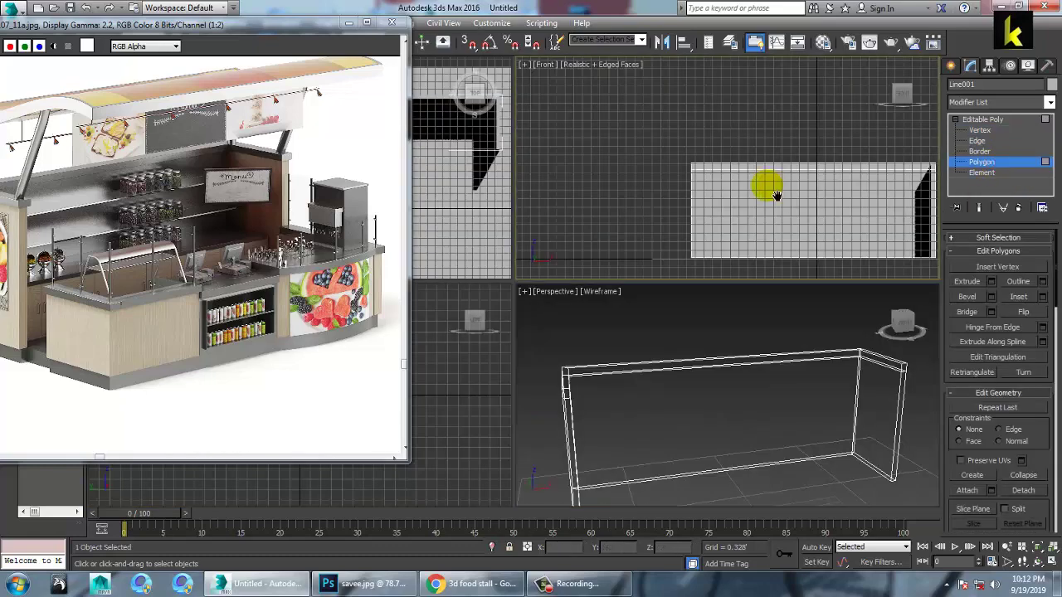
{"action": "key", "text": "alt+w"}
{"action": "key", "text": "F3"}
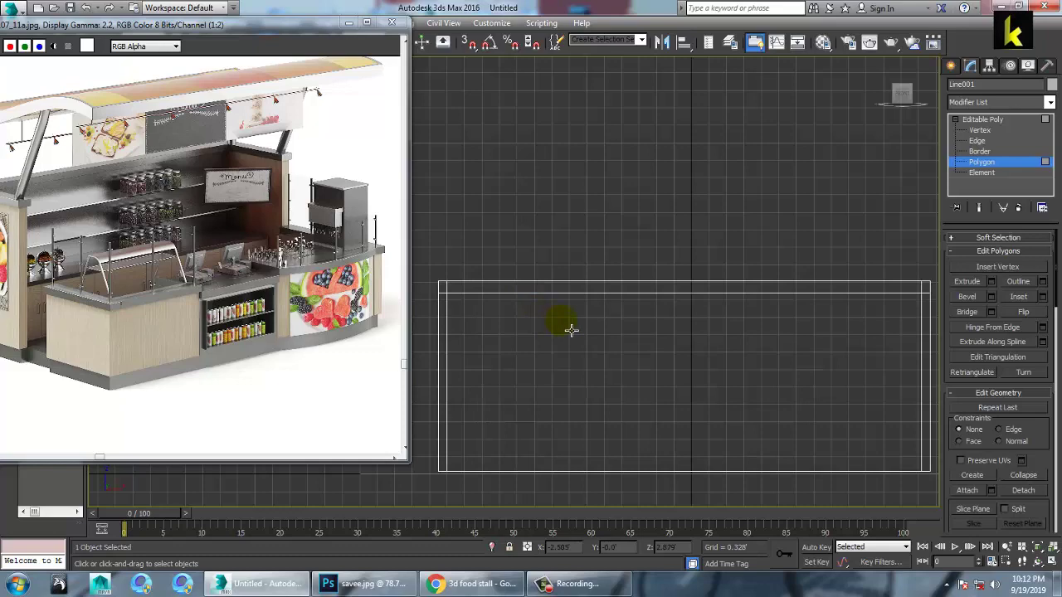
{"action": "middle_click_drag", "start_coordinate": [525, 321], "coordinate": [515, 328]}
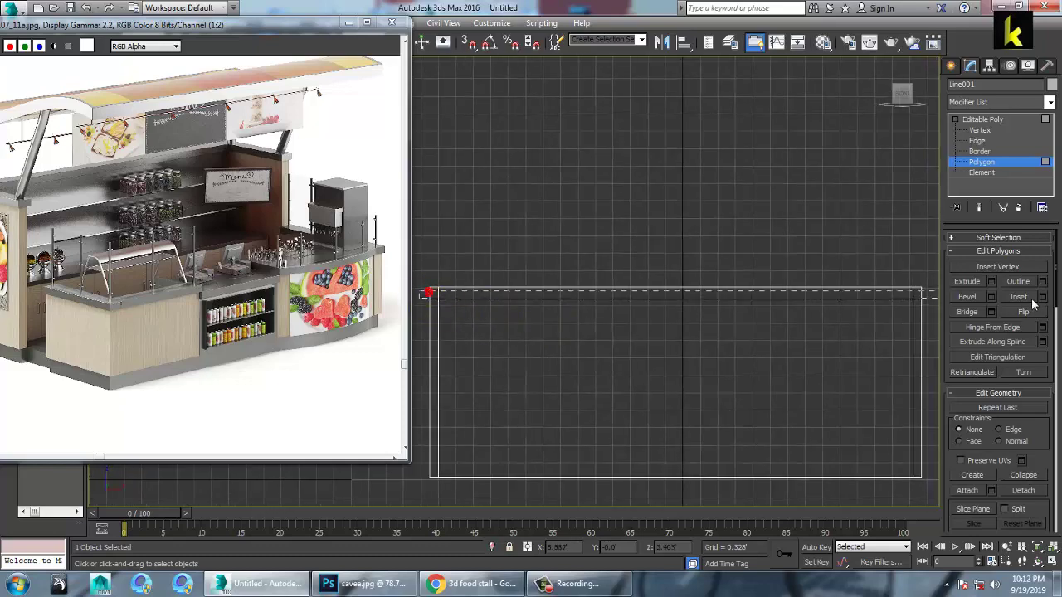
{"action": "left_click_drag", "start_coordinate": [994, 297], "coordinate": [994, 298]}
Extrude the selected top band outward by about 0.077' as a raised trim, and bring the reference image fully into view.
{"action": "key", "text": "alt+w"}
{"action": "mouse_move", "coordinate": [741, 436]}
{"action": "middle_mouse_down", "text": "alt"}
{"action": "mouse_move", "coordinate": [742, 403]}
{"action": "mouse_move", "coordinate": [793, 408]}
{"action": "mouse_move", "coordinate": [767, 423]}
{"action": "middle_mouse_up", "text": "alt"}
{"action": "key", "text": "F3"}
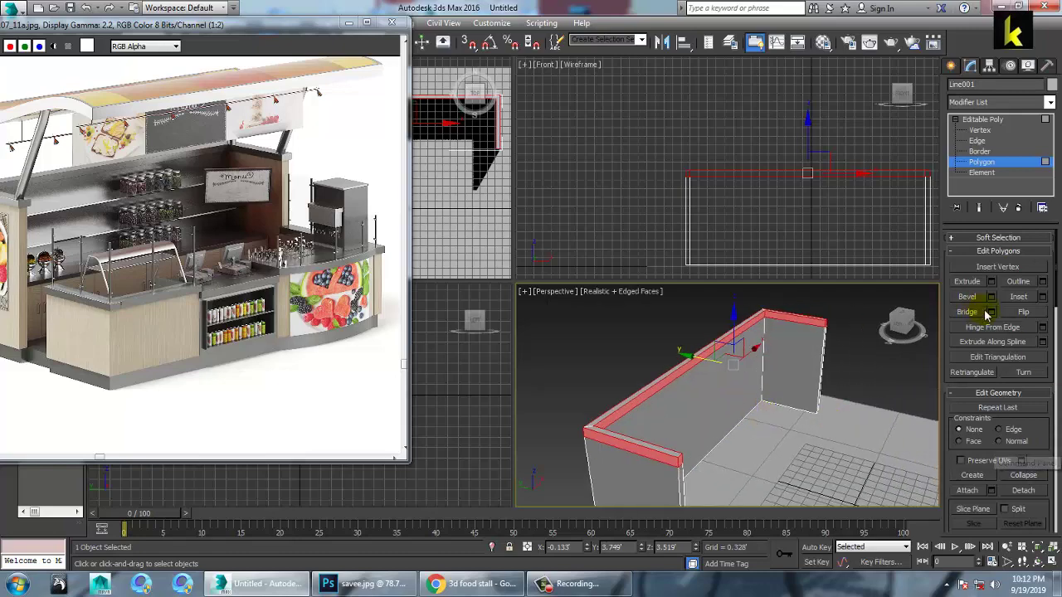
{"action": "left_click", "coordinate": [991, 281]}
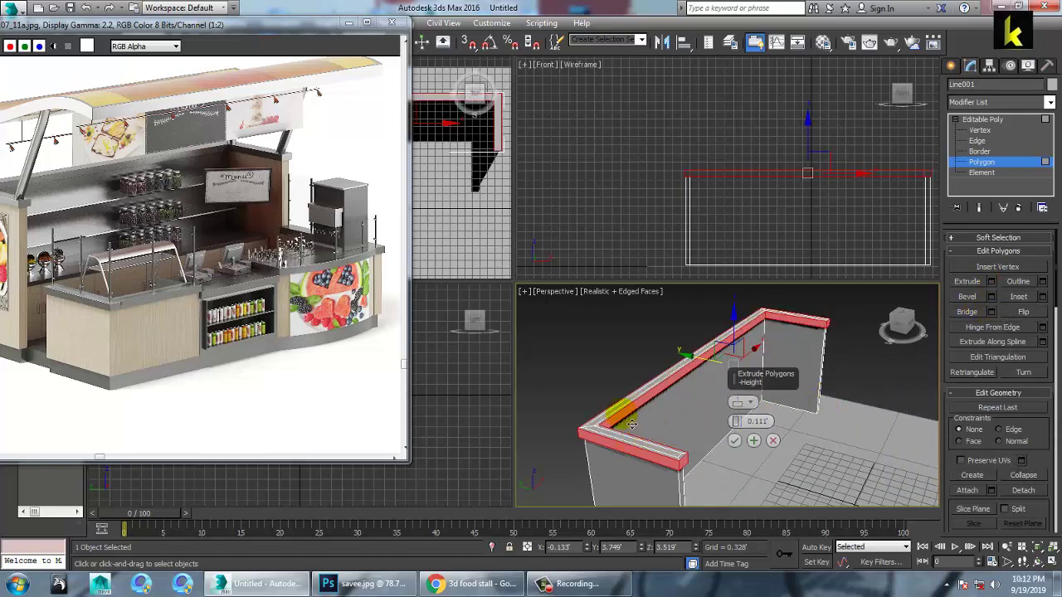
{"action": "left_click_drag", "start_coordinate": [141, 26], "coordinate": [243, 24]}
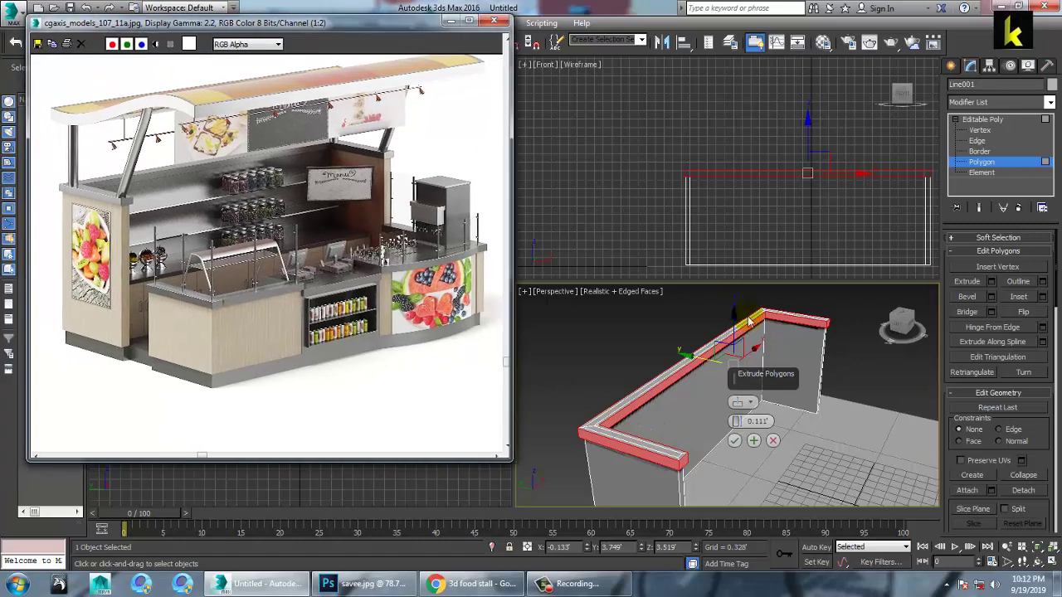
{"action": "middle_click_drag", "start_coordinate": [748, 370], "coordinate": [657, 386], "text": "alt"}
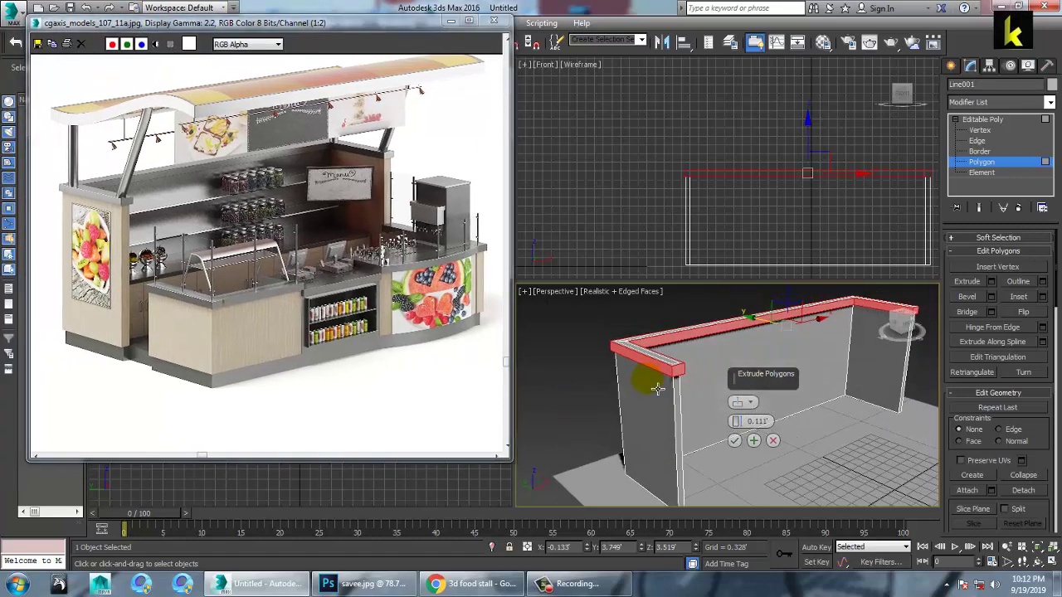
{"action": "scroll", "coordinate": [652, 382], "scroll_direction": "up", "scroll_amount": 4}
{"action": "left_click_drag", "start_coordinate": [736, 422], "coordinate": [735, 432]}
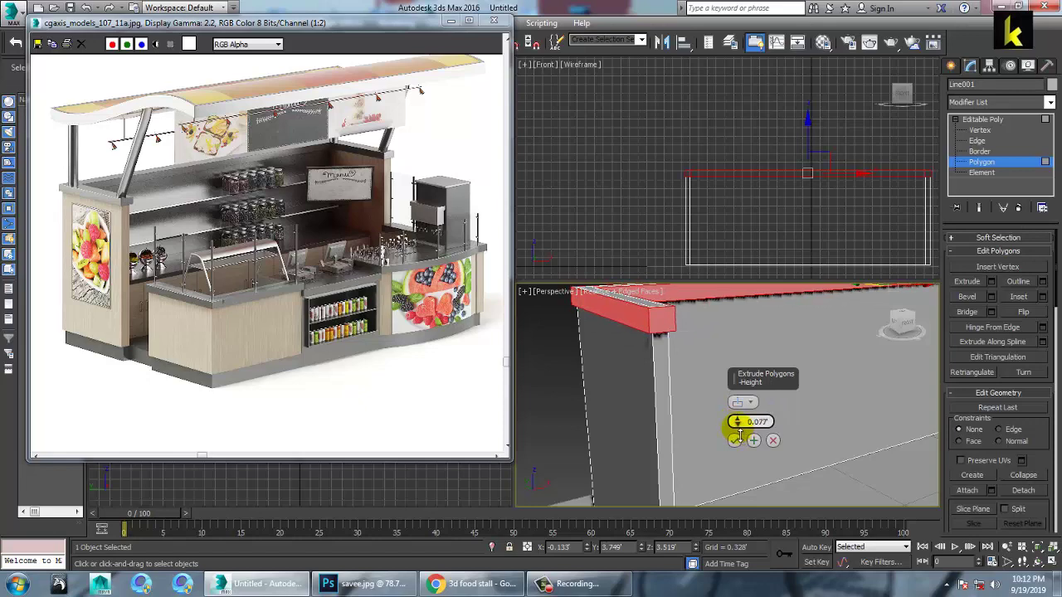
{"action": "left_click", "coordinate": [735, 439]}
Raise the trim's lower row of vertices to Z 3.457' in the front view to make the band thinner.
{"action": "key", "text": "alt+w"}
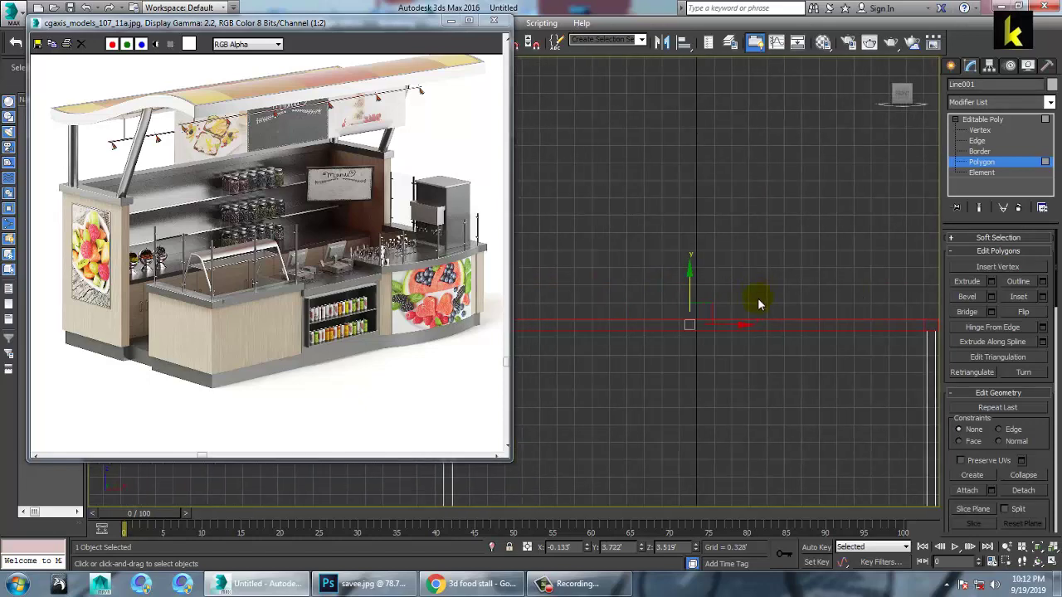
{"action": "key", "text": "1"}
{"action": "scroll", "coordinate": [757, 305], "scroll_direction": "down", "scroll_amount": 3}
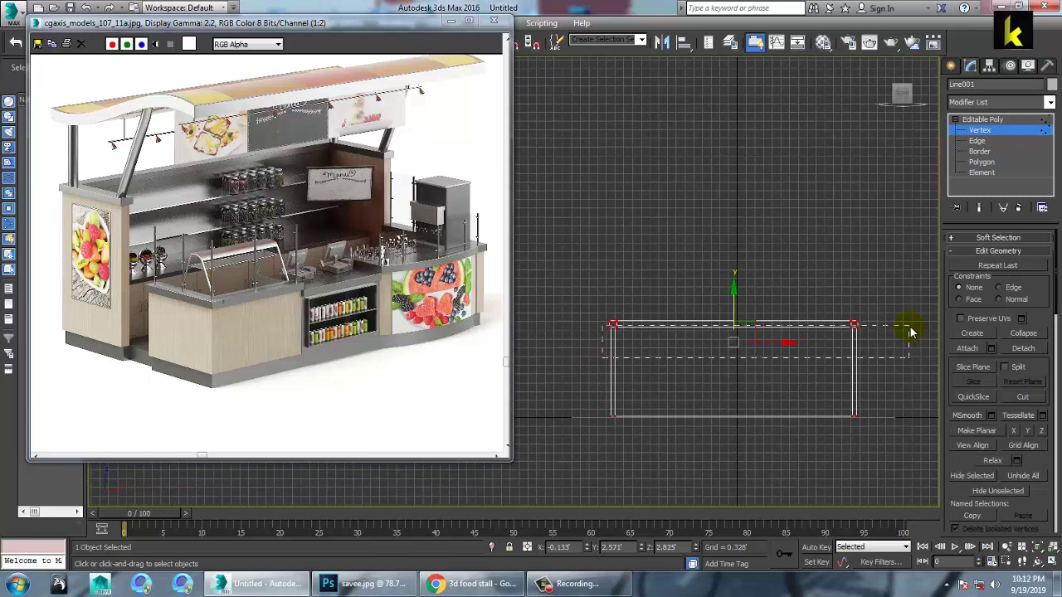
{"action": "scroll", "coordinate": [724, 331], "scroll_direction": "up", "scroll_amount": 3}
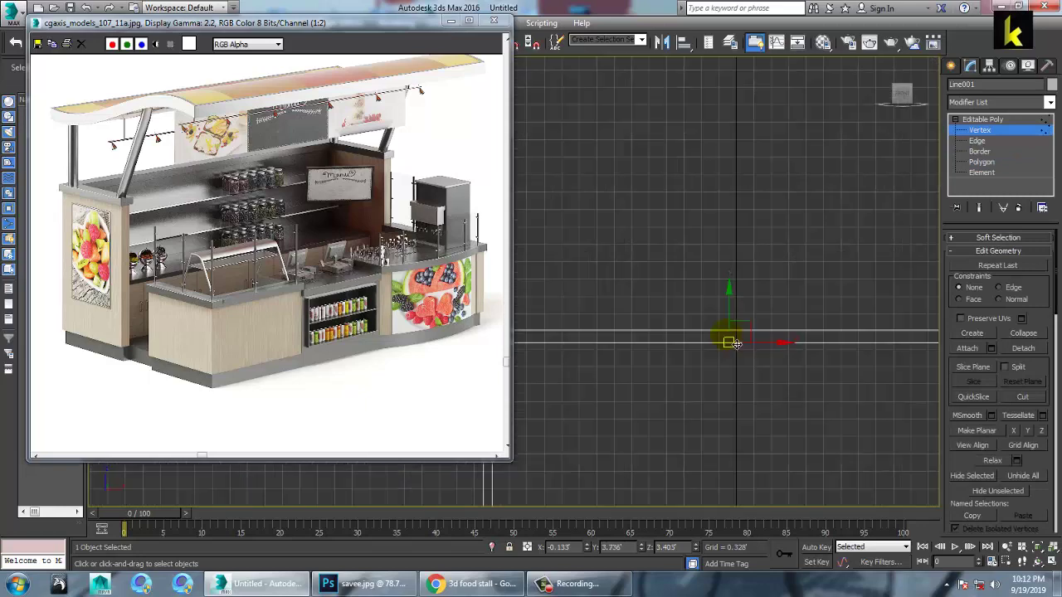
{"action": "middle_click_drag", "start_coordinate": [735, 311], "coordinate": [641, 313]}
{"action": "left_click_drag", "start_coordinate": [630, 322], "coordinate": [632, 318]}
{"action": "key", "text": "alt+w"}
{"action": "middle_click", "coordinate": [805, 464]}
{"action": "key", "text": "alt+w"}
{"action": "middle_click_drag", "start_coordinate": [723, 370], "coordinate": [719, 376]}
{"action": "scroll", "coordinate": [718, 374], "scroll_direction": "down", "scroll_amount": 4}
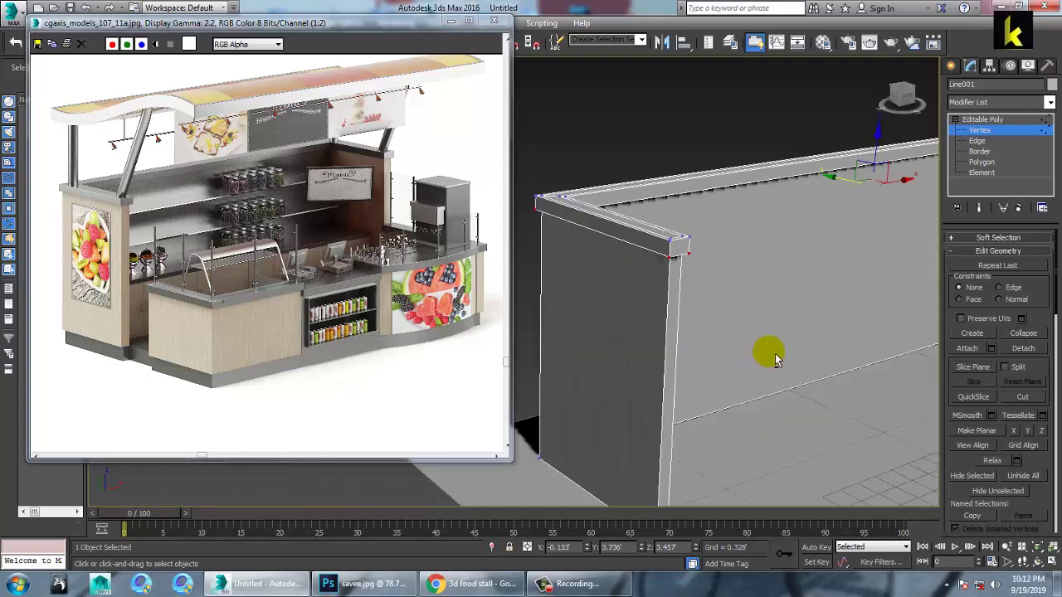
Select the bottom vertices of all three walls and raise them to Z 0.22', leaving a gap above the ground plane.
{"action": "middle_click_drag", "start_coordinate": [718, 290], "coordinate": [684, 312], "text": "alt"}
{"action": "scroll", "coordinate": [674, 268], "scroll_direction": "down", "scroll_amount": 3}
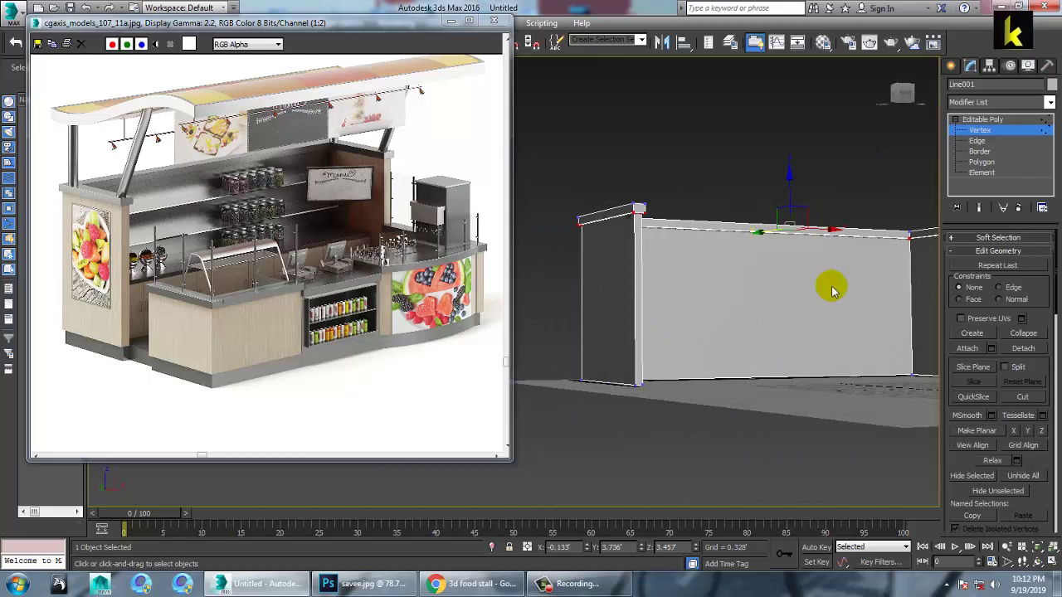
{"action": "scroll", "coordinate": [734, 341], "scroll_direction": "down", "scroll_amount": 3}
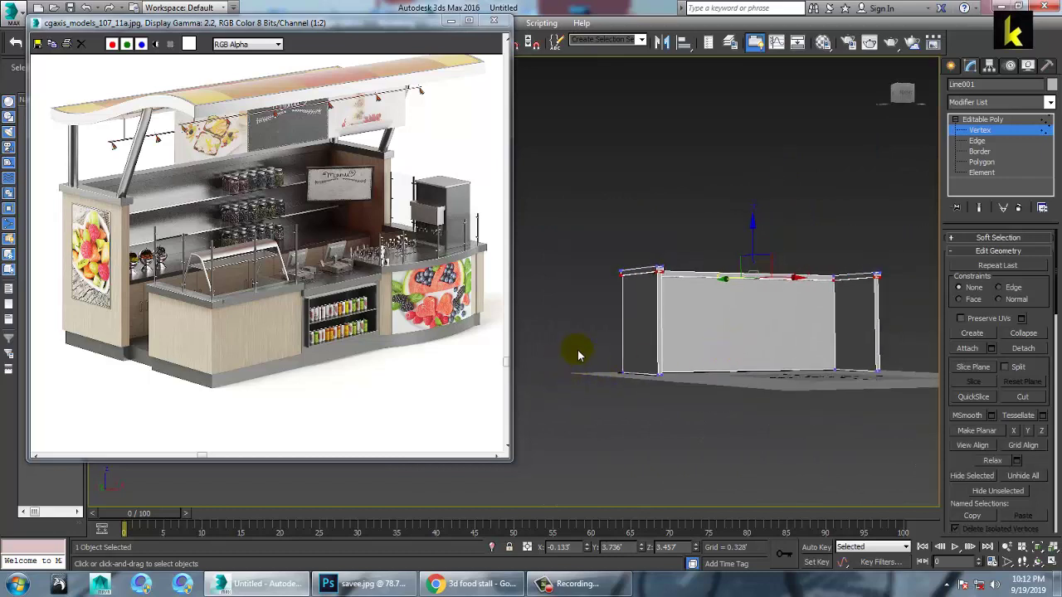
{"action": "left_click_drag", "start_coordinate": [564, 344], "coordinate": [577, 346]}
{"action": "left_click_drag", "start_coordinate": [764, 339], "coordinate": [764, 336]}
{"action": "scroll", "coordinate": [678, 365], "scroll_direction": "up", "scroll_amount": 5}
{"action": "middle_click_drag", "start_coordinate": [679, 365], "coordinate": [794, 340]}
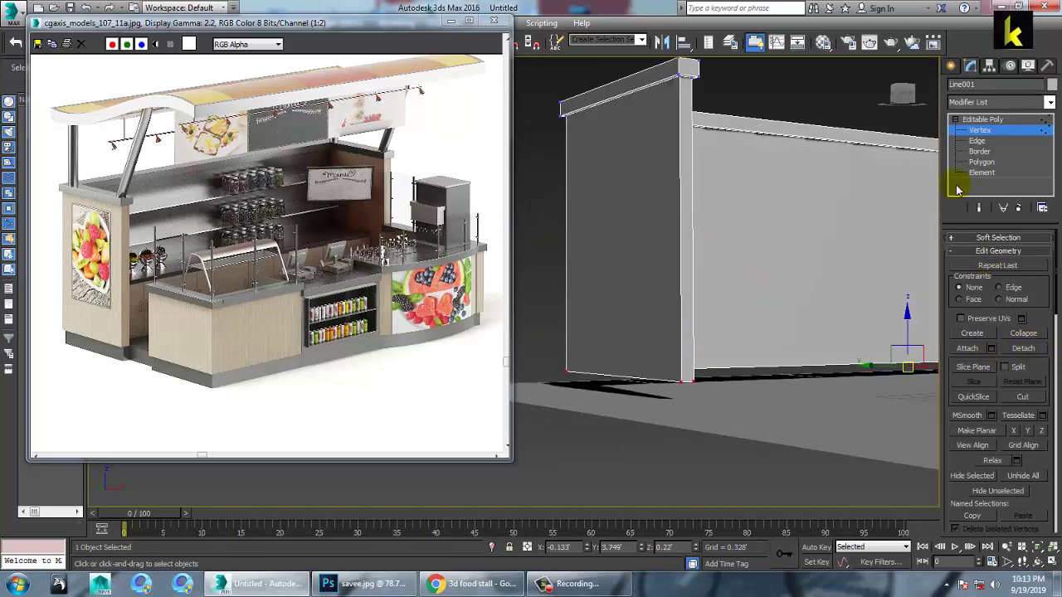
Isolate the walls and select the bottom polygons of all three walls from below.
{"action": "left_click", "coordinate": [986, 162]}
{"action": "middle_click_drag", "start_coordinate": [635, 372], "coordinate": [614, 261], "text": "alt"}
{"action": "left_click", "coordinate": [614, 262]}
{"action": "left_click", "coordinate": [603, 283]}
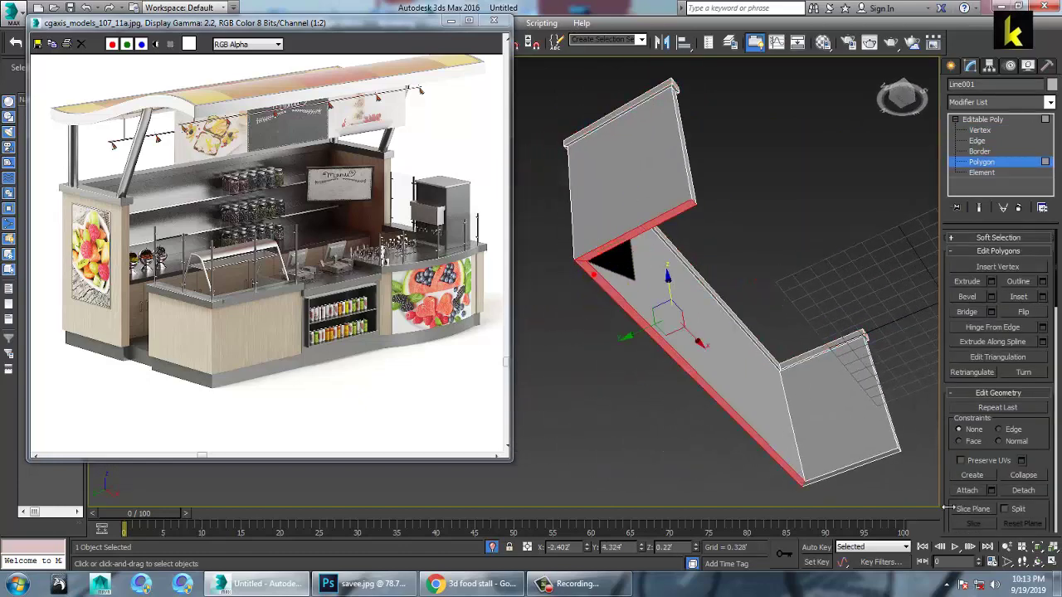
{"action": "left_click", "coordinate": [846, 482], "text": "ctrl"}
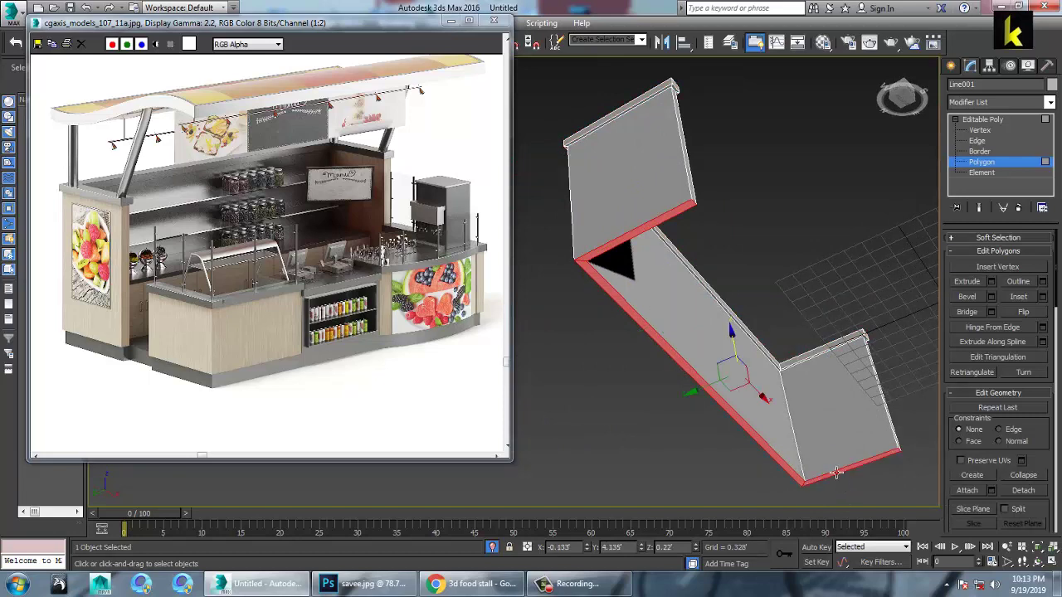
Inset the selected bottom polygons of the walls as a group by about 0.046'.
{"action": "left_click", "coordinate": [1042, 296]}
{"action": "left_click_drag", "start_coordinate": [525, 301], "coordinate": [534, 309]}
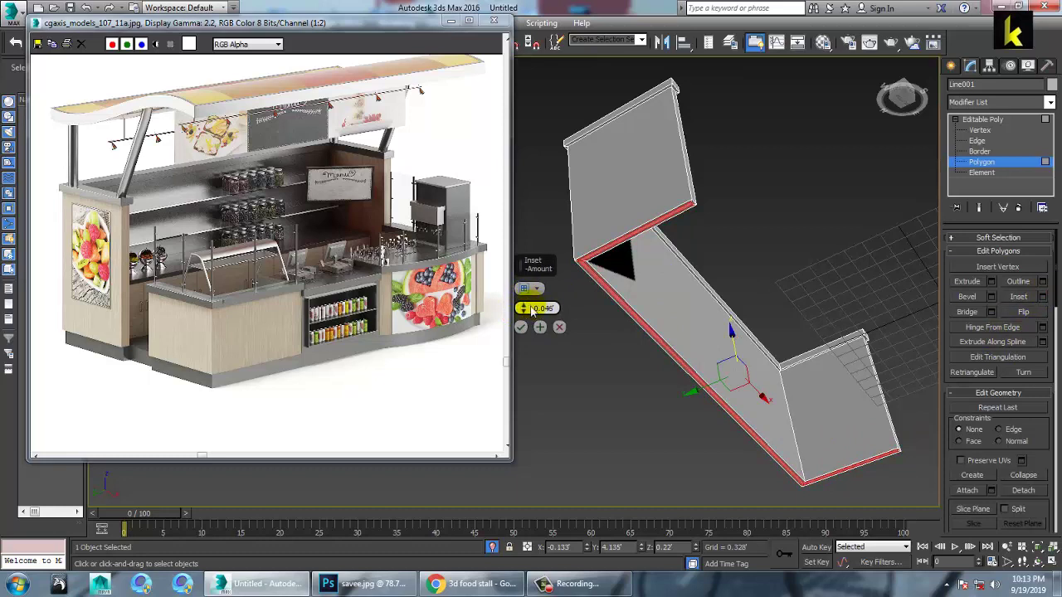
{"action": "left_click", "coordinate": [521, 327]}
{"action": "scroll", "coordinate": [647, 308], "scroll_direction": "up", "scroll_amount": 8}
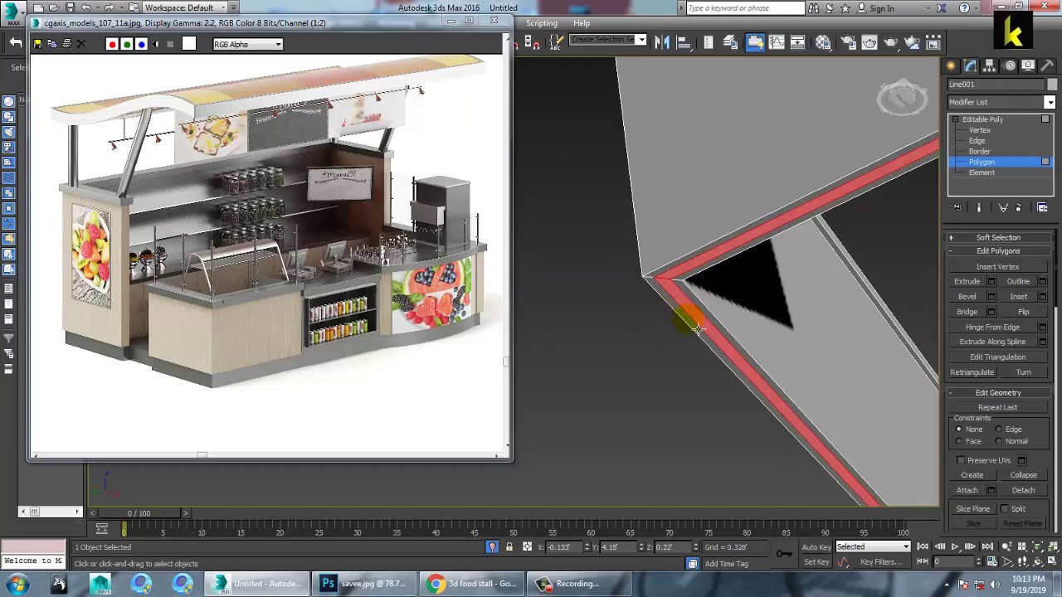
Extrude the inset bottom polygons downward to form a recessed plinth, and end the isolation.
{"action": "left_click", "coordinate": [991, 282]}
{"action": "left_click_drag", "start_coordinate": [522, 306], "coordinate": [522, 295]}
{"action": "left_click", "coordinate": [521, 328]}
{"action": "right_click", "coordinate": [568, 364]}
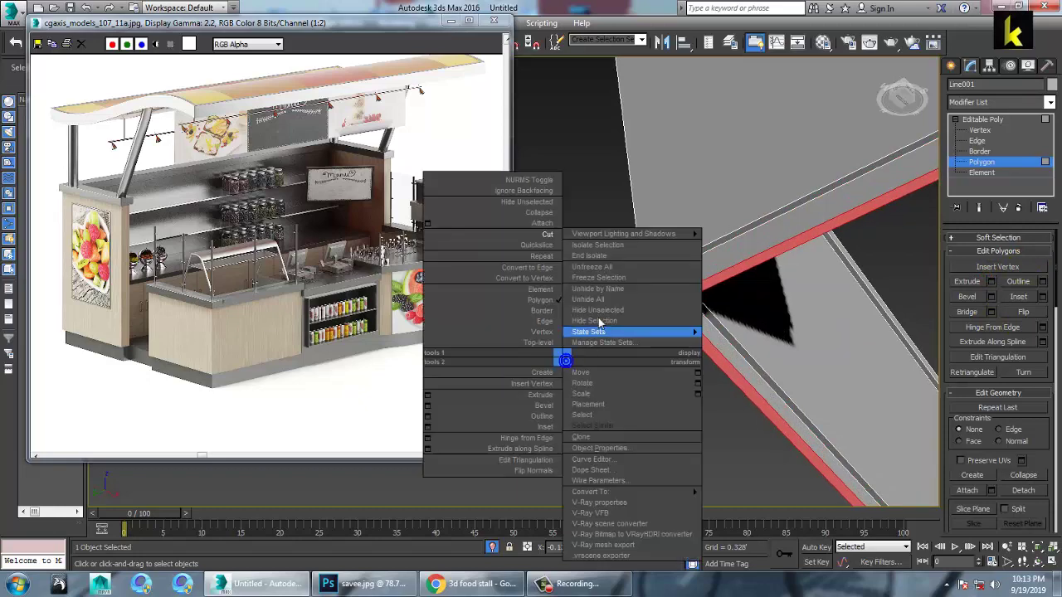
{"action": "left_click", "coordinate": [599, 259]}
Adjust the plinth's bottom polygons vertically to Z -0.008' to meet the ground plane, and shift the reference image within its window.
{"action": "middle_click_drag", "start_coordinate": [673, 336], "coordinate": [852, 352], "text": "alt"}
{"action": "left_click_drag", "start_coordinate": [838, 347], "coordinate": [840, 351]}
{"action": "middle_click_drag", "start_coordinate": [719, 337], "coordinate": [771, 361], "text": "alt"}
{"action": "middle_click_drag", "start_coordinate": [771, 361], "coordinate": [780, 329]}
{"action": "middle_click_drag", "start_coordinate": [707, 330], "coordinate": [759, 308], "text": "alt"}
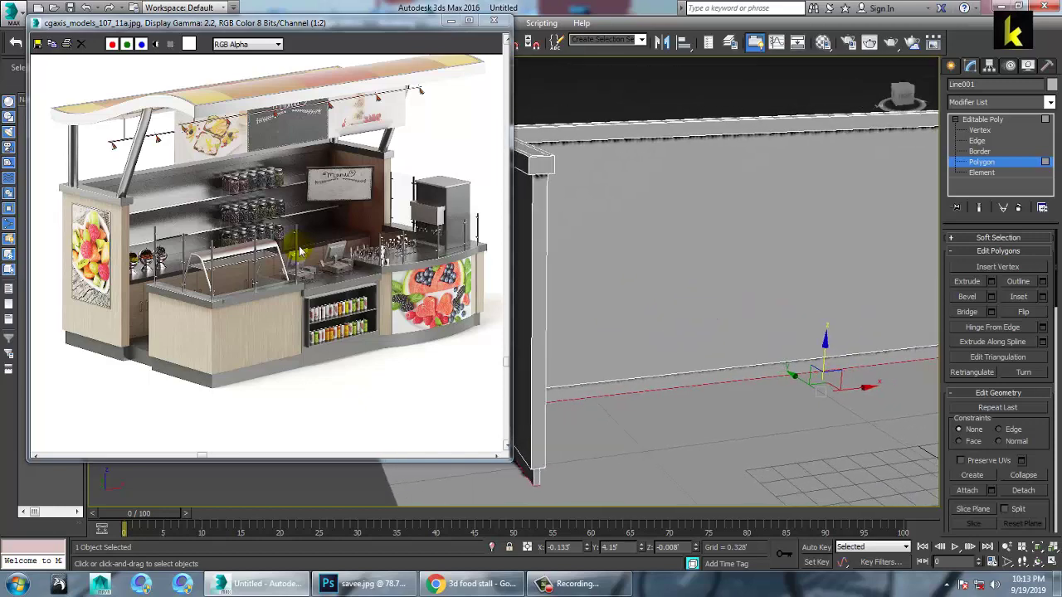
{"action": "middle_click_drag", "start_coordinate": [209, 211], "coordinate": [229, 214]}
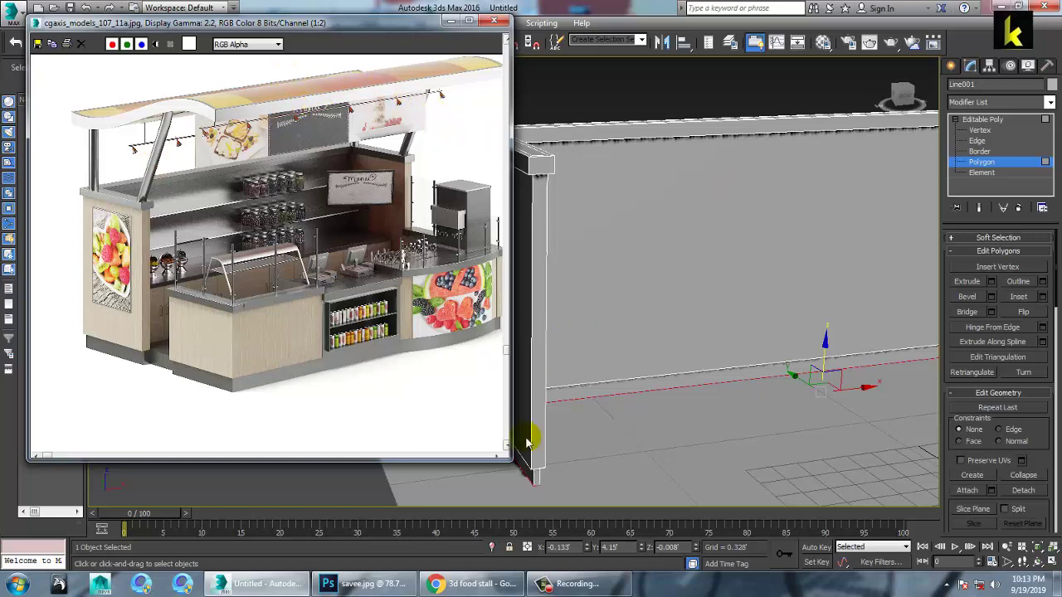
Leave polygon editing, deselect the walls and bring up the left view framed on the side wall.
{"action": "key", "text": "alt+w"}
{"action": "left_click", "coordinate": [968, 120]}
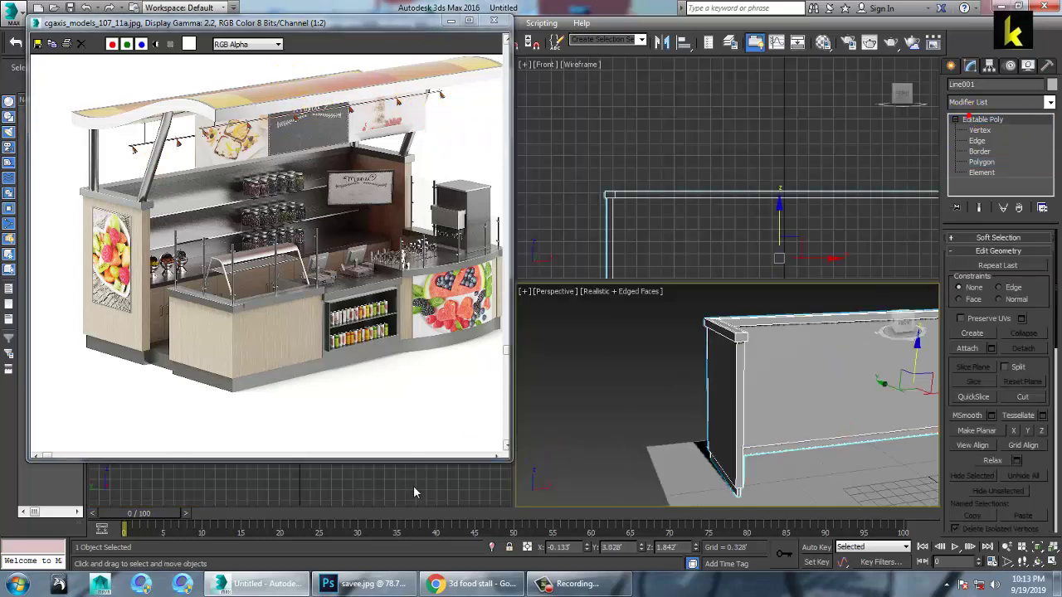
{"action": "left_click", "coordinate": [414, 488]}
{"action": "key", "text": "alt+w"}
{"action": "scroll", "coordinate": [614, 345], "scroll_direction": "down", "scroll_amount": 5}
{"action": "middle_click_drag", "start_coordinate": [572, 310], "coordinate": [628, 334]}
{"action": "scroll", "coordinate": [658, 313], "scroll_direction": "up", "scroll_amount": 2}
{"action": "scroll", "coordinate": [628, 333], "scroll_direction": "up", "scroll_amount": 2}
Draw a line with radial rendering, about 2.4' long, leaning forward from the top front end of the side wall in the left view.
{"action": "left_click", "coordinate": [949, 70]}
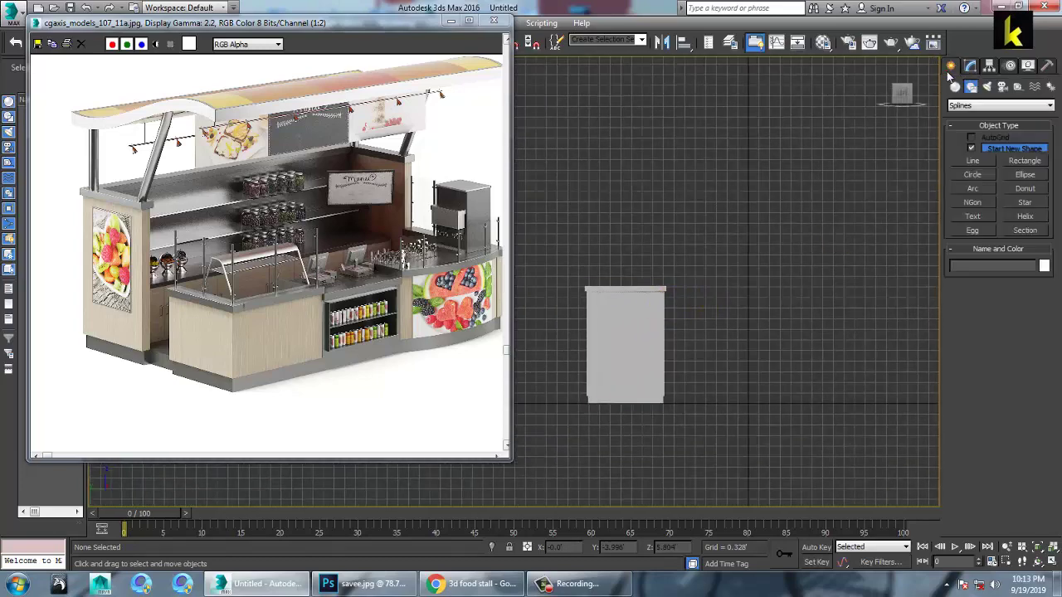
{"action": "left_click", "coordinate": [977, 162]}
{"action": "middle_click_drag", "start_coordinate": [682, 236], "coordinate": [647, 288]}
{"action": "scroll", "coordinate": [674, 268], "scroll_direction": "up", "scroll_amount": 2}
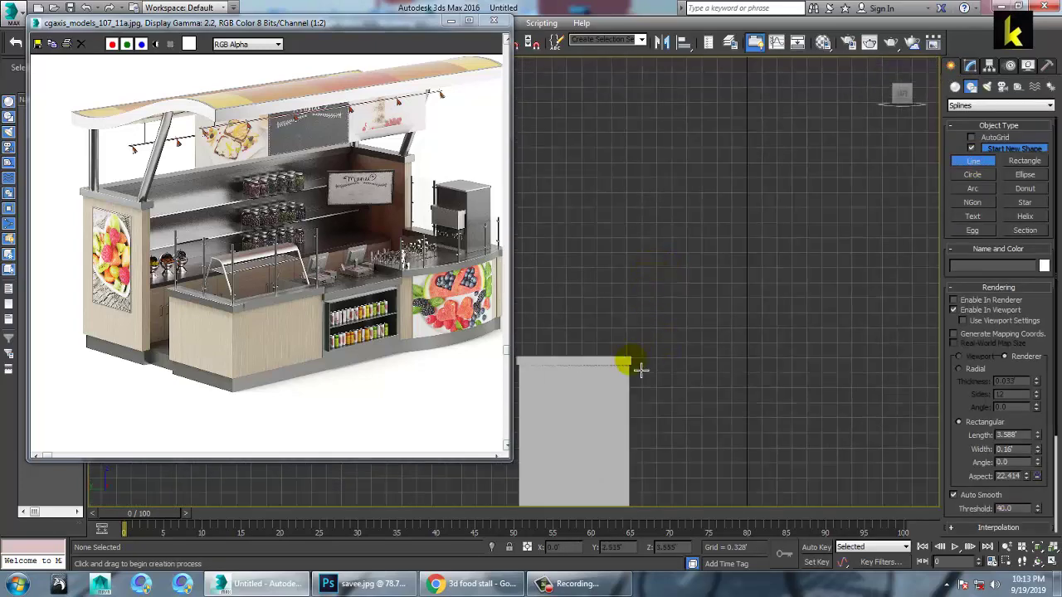
{"action": "right_click", "coordinate": [679, 236]}
{"action": "left_click", "coordinate": [976, 371]}
{"action": "left_click", "coordinate": [628, 369]}
{"action": "left_click", "coordinate": [626, 369]}
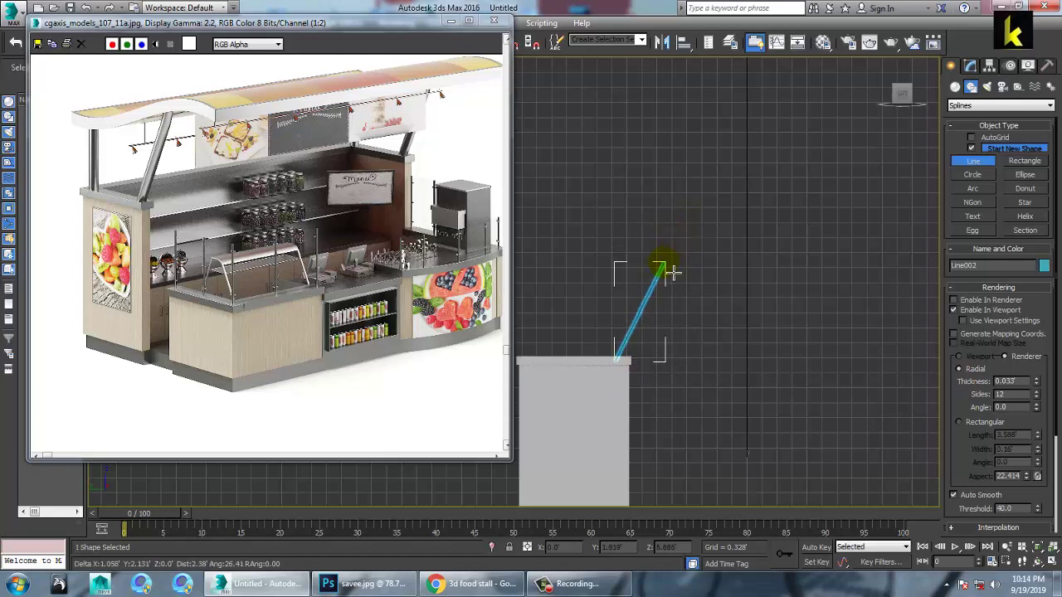
{"action": "left_click", "coordinate": [664, 256]}
{"action": "right_click", "coordinate": [663, 256]}
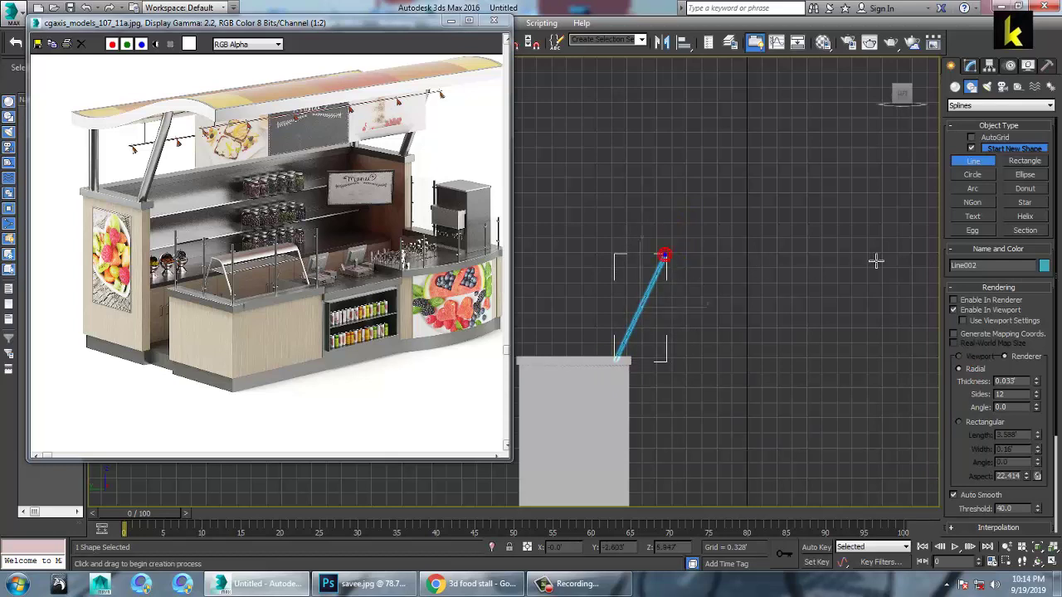
{"action": "right_click", "coordinate": [877, 373]}
Set the slanted post's radial thickness to 0.191' and move it sideways to X -4.663' over the left side wall.
{"action": "key", "text": "alt+w"}
{"action": "left_click", "coordinate": [968, 69]}
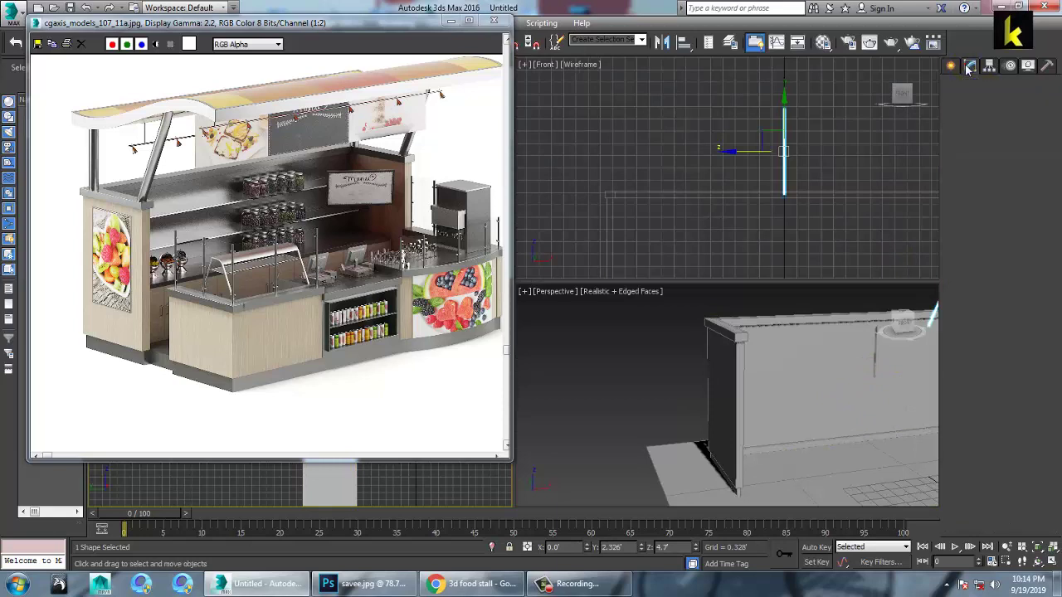
{"action": "left_click_drag", "start_coordinate": [1039, 331], "coordinate": [1036, 316]}
{"action": "left_click_drag", "start_coordinate": [833, 315], "coordinate": [607, 338]}
{"action": "key", "text": "alt+w"}
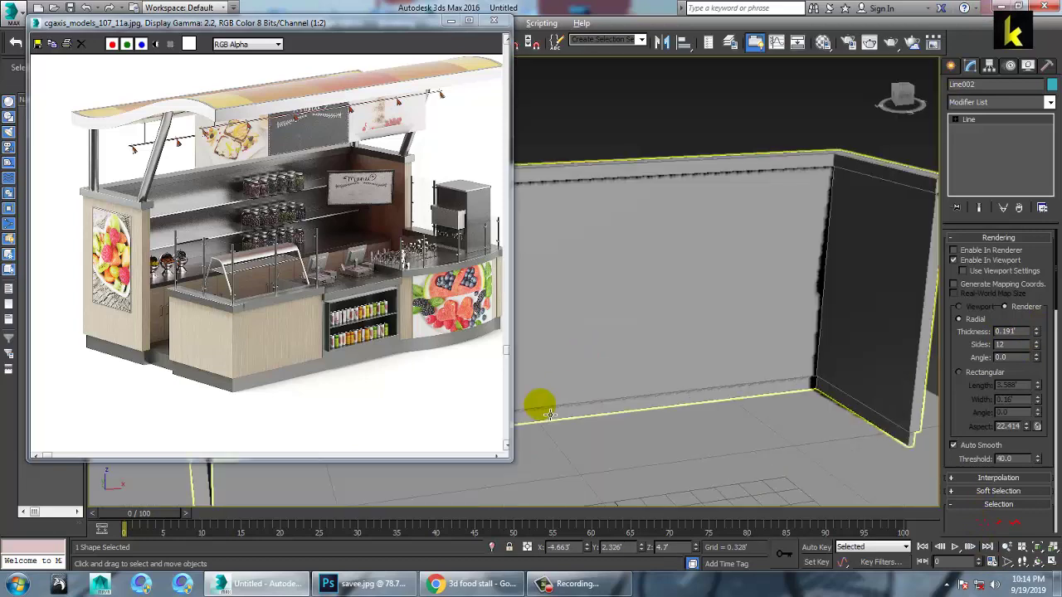
{"action": "key", "text": "alt+w"}
{"action": "key", "text": "alt+w"}
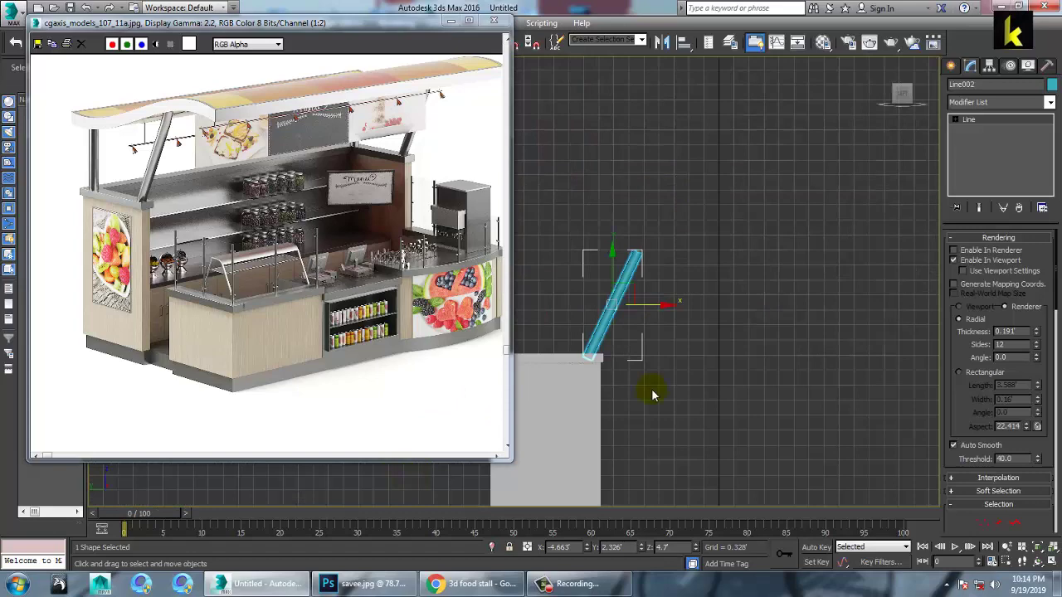
Reduce the slanted post's radial thickness to 0.17' and check it in the perspective view before returning to the left view.
{"action": "scroll", "coordinate": [545, 426], "scroll_direction": "up", "scroll_amount": 5}
{"action": "left_click_drag", "start_coordinate": [1036, 334], "coordinate": [1037, 346]}
{"action": "key", "text": "alt+w"}
{"action": "middle_click_drag", "start_coordinate": [751, 434], "coordinate": [793, 471], "text": "alt"}
{"action": "key", "text": "alt+w"}
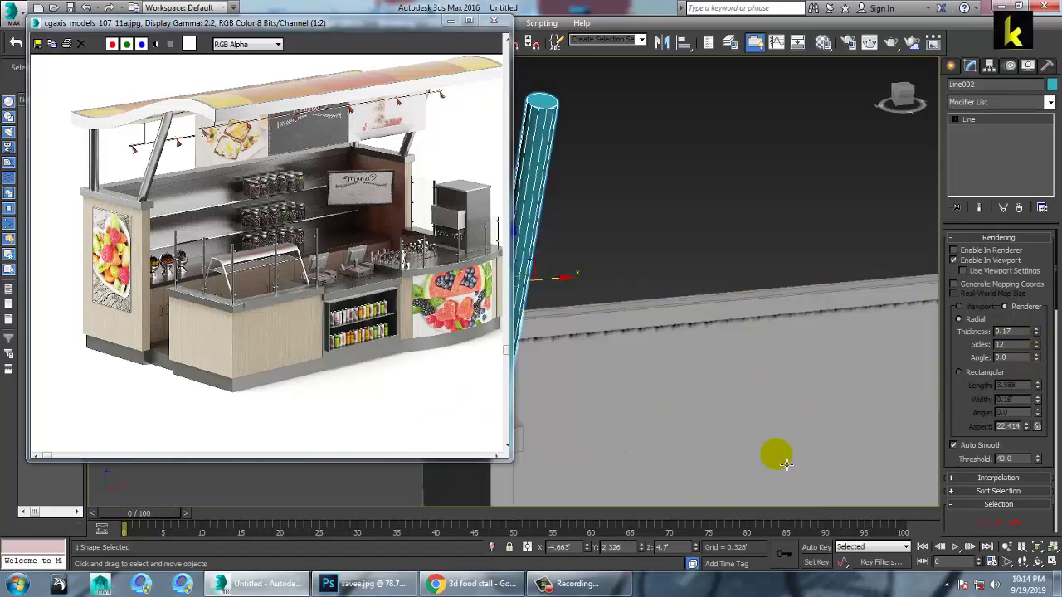
{"action": "scroll", "coordinate": [694, 408], "scroll_direction": "down", "scroll_amount": 5}
{"action": "key", "text": "alt+w"}
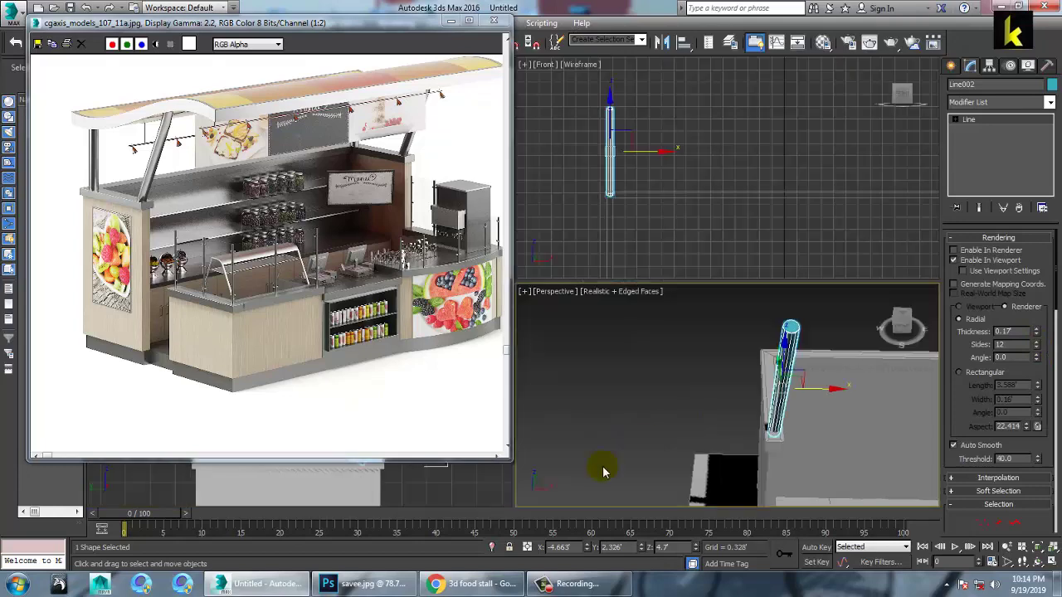
{"action": "key", "text": "alt+w"}
{"action": "scroll", "coordinate": [808, 324], "scroll_direction": "down", "scroll_amount": 3}
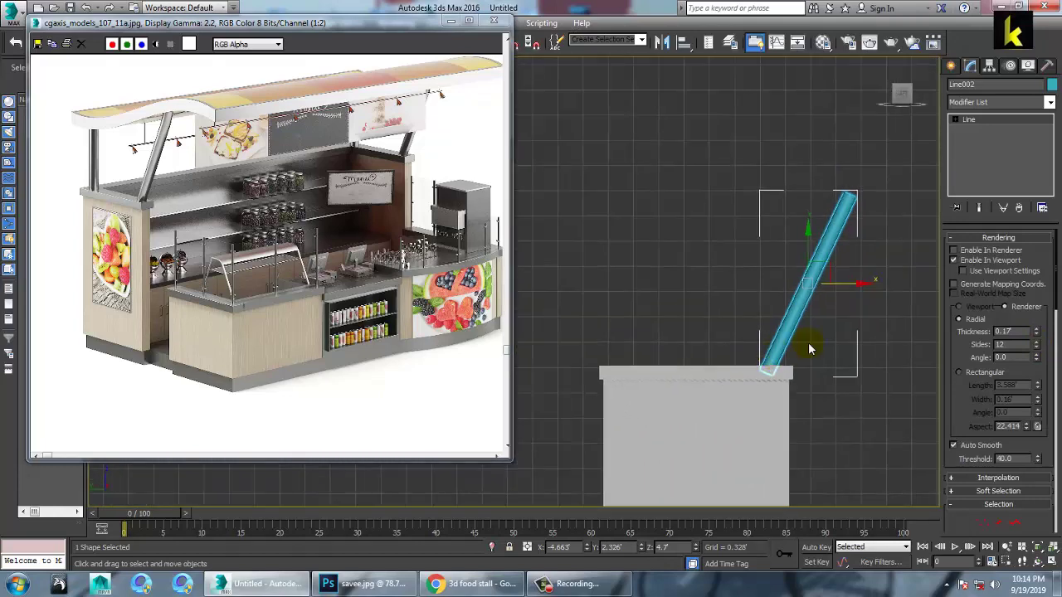
{"action": "middle_click_drag", "start_coordinate": [785, 324], "coordinate": [771, 330]}
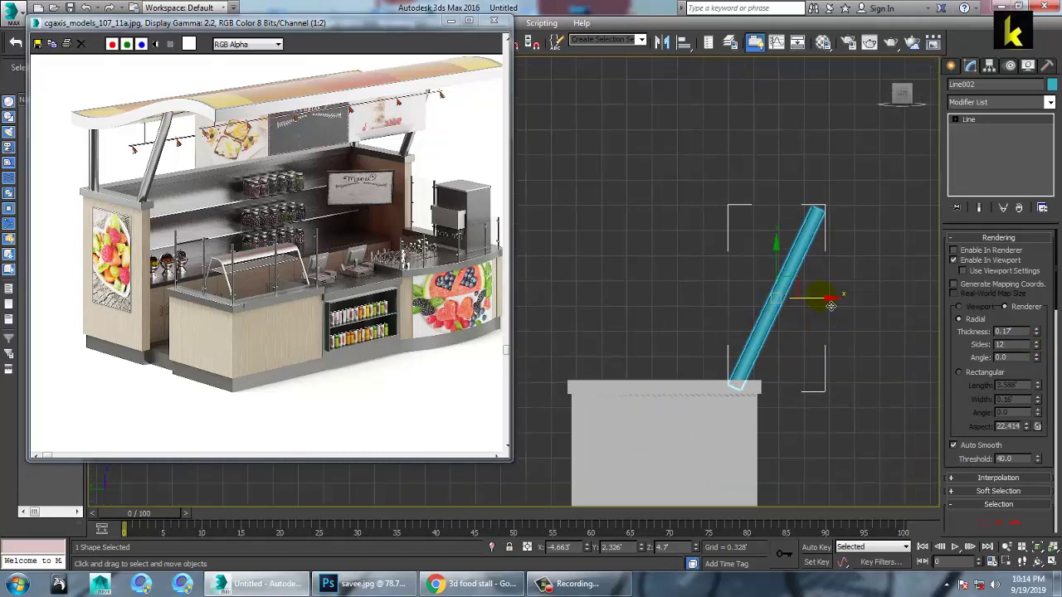
Select the slanted post's top vertex, move the reference image window aside and set the reference coordinate system to Local.
{"action": "key", "text": "1"}
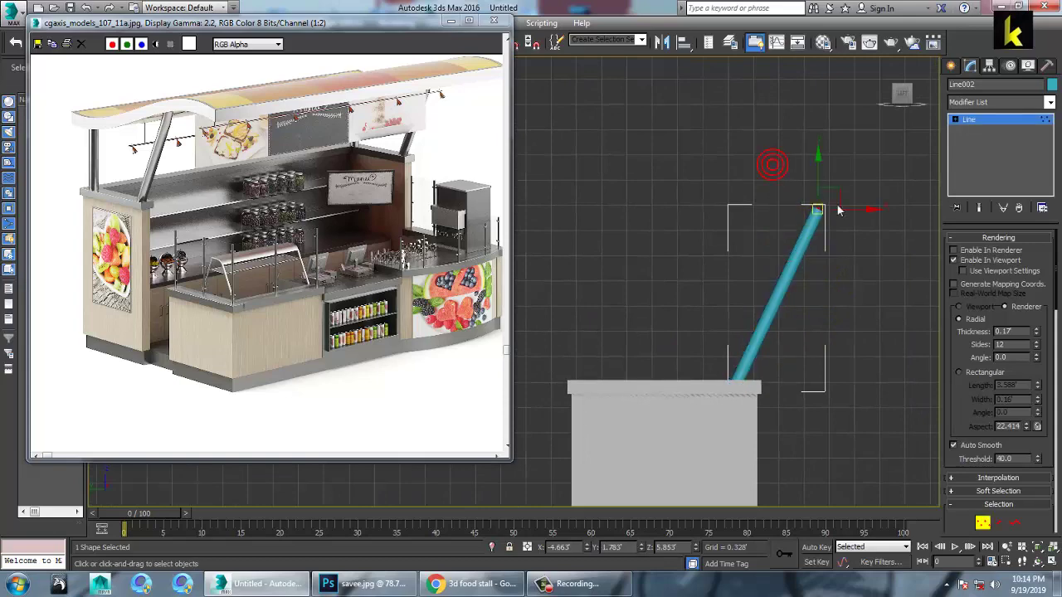
{"action": "left_click_drag", "start_coordinate": [379, 23], "coordinate": [337, 82]}
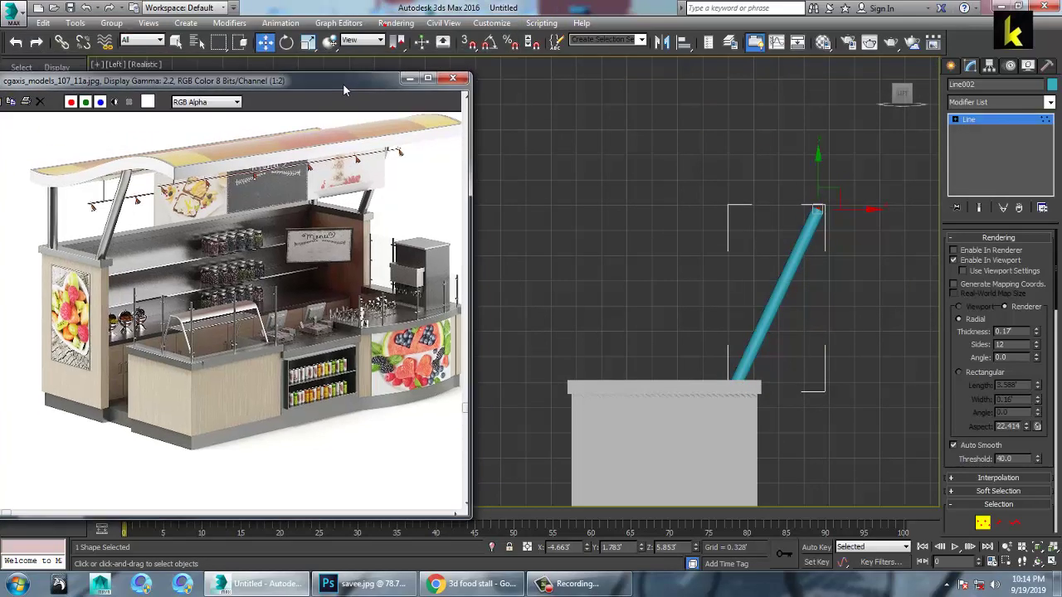
{"action": "left_click", "coordinate": [357, 23]}
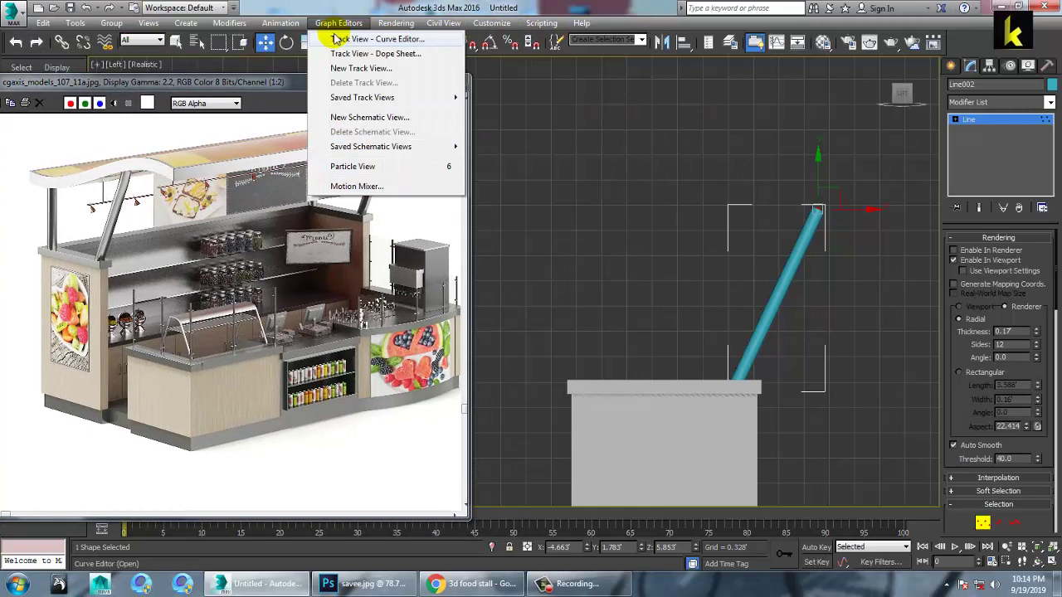
{"action": "left_click", "coordinate": [473, 6]}
{"action": "left_click", "coordinate": [362, 39]}
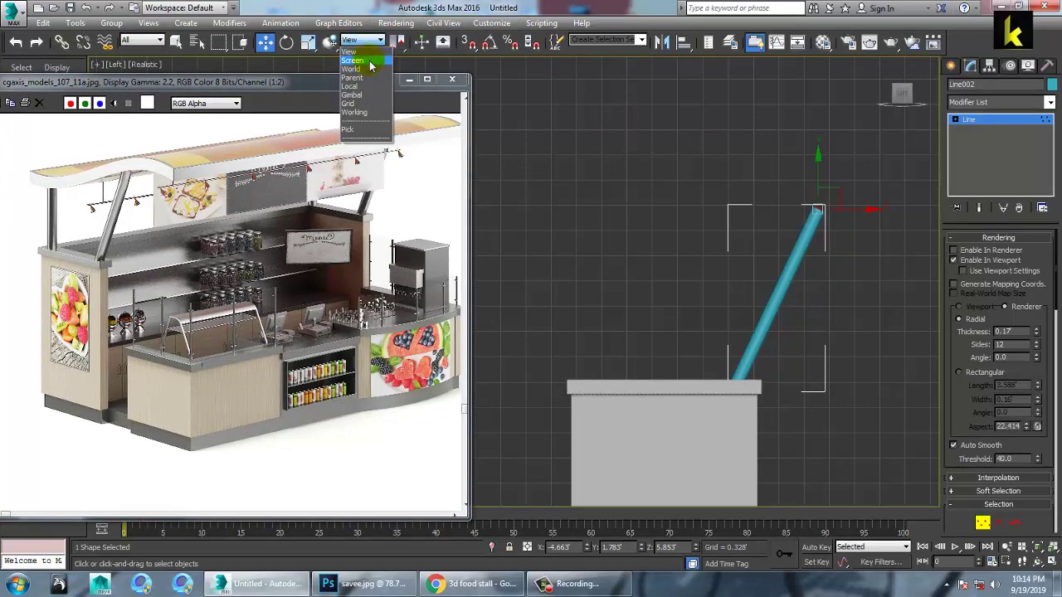
{"action": "left_click", "coordinate": [355, 87]}
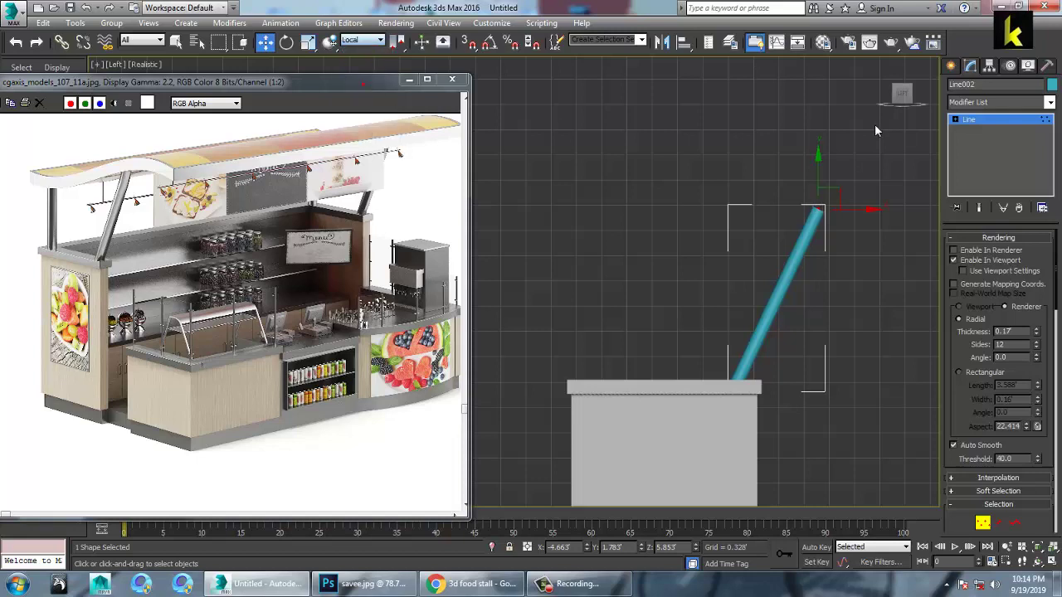
{"action": "left_click", "coordinate": [362, 39]}
{"action": "left_click", "coordinate": [354, 61]}
{"action": "left_click", "coordinate": [369, 42]}
{"action": "left_click", "coordinate": [350, 53]}
Move the slanted post's top vertex to Y 1.855', Z 5.723' and show edged faces in the left view.
{"action": "left_click_drag", "start_coordinate": [830, 170], "coordinate": [829, 178]}
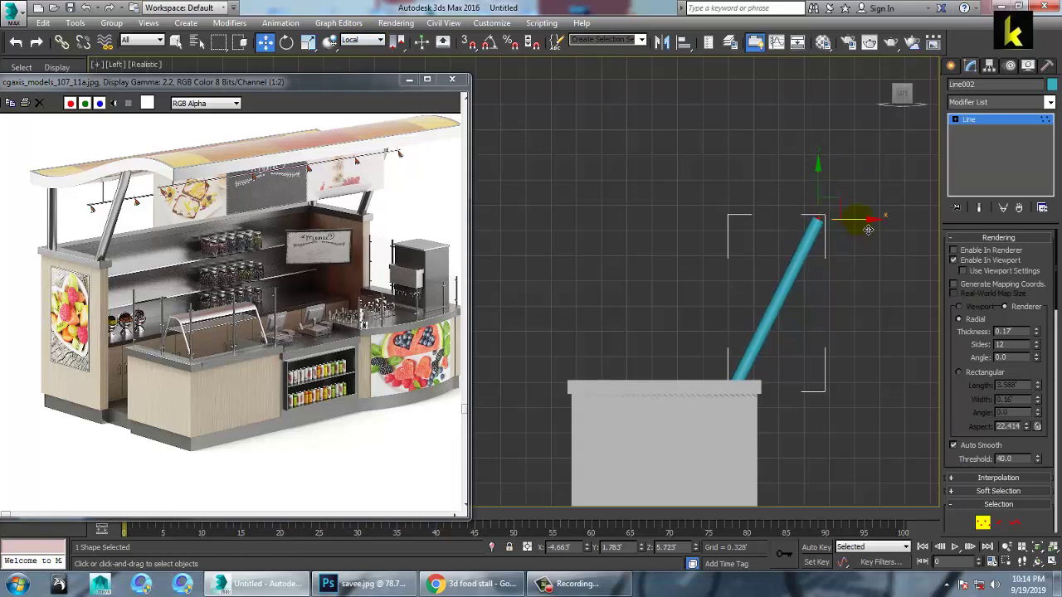
{"action": "left_click_drag", "start_coordinate": [868, 229], "coordinate": [864, 227]}
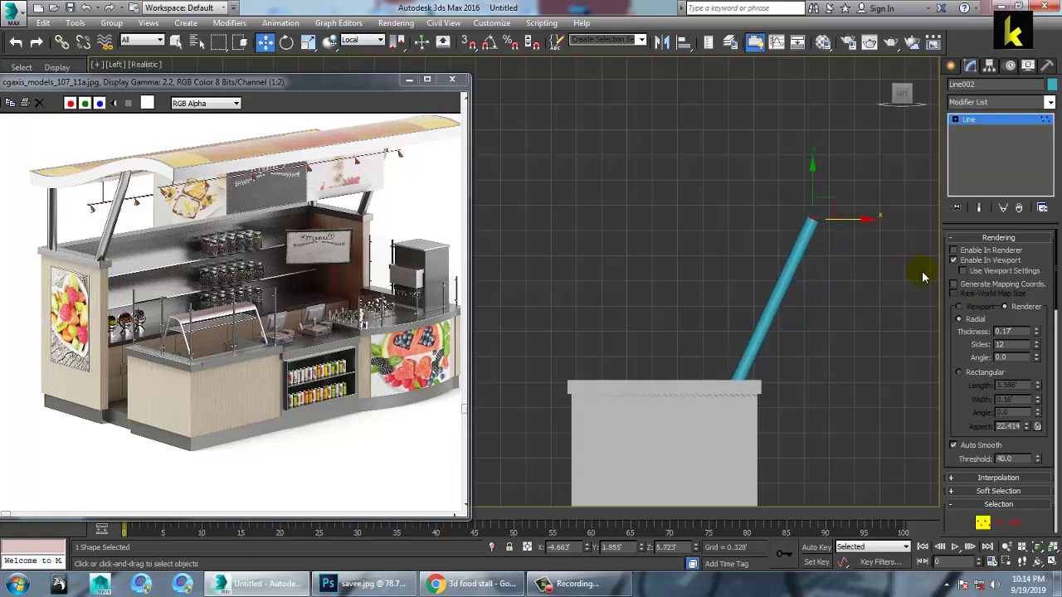
{"action": "key", "text": "F4"}
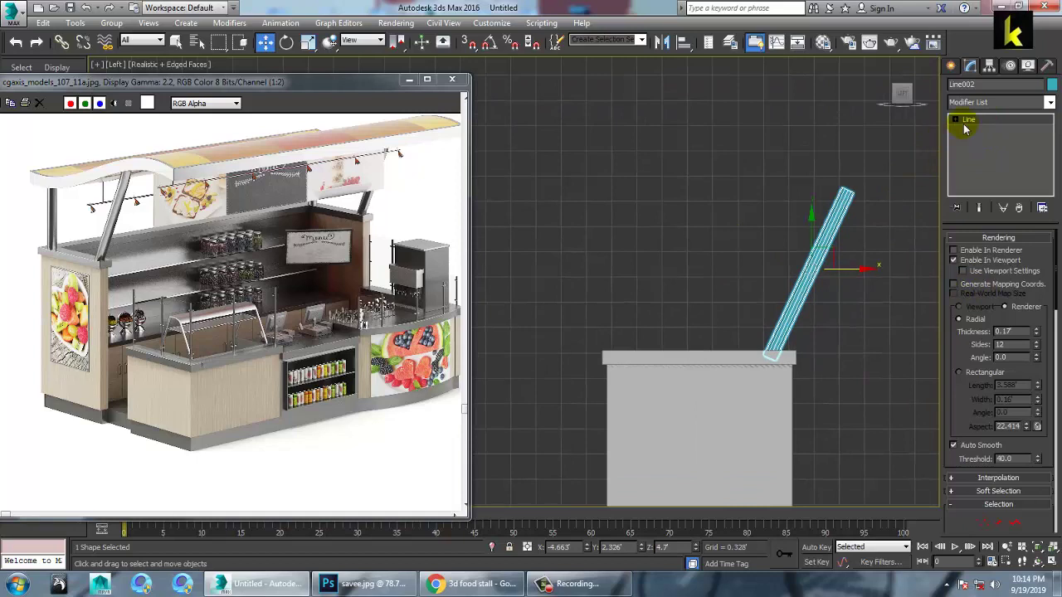
Copy the slanted post to the wall's rear end and straighten the copy by moving its top vertex to Y 4.935', Z 5.152'.
{"action": "left_click_drag", "start_coordinate": [854, 279], "coordinate": [696, 279], "text": "shift"}
{"action": "left_click", "coordinate": [529, 348]}
{"action": "mouse_move", "coordinate": [739, 200]}
{"action": "left_mouse_down"}
{"action": "mouse_move", "coordinate": [730, 190]}
{"action": "mouse_move", "coordinate": [660, 197]}
{"action": "left_mouse_up"}
{"action": "left_click_drag", "start_coordinate": [621, 161], "coordinate": [622, 207]}
{"action": "scroll", "coordinate": [623, 282], "scroll_direction": "up", "scroll_amount": 2}
{"action": "middle_click_drag", "start_coordinate": [625, 286], "coordinate": [659, 260]}
{"action": "scroll", "coordinate": [710, 366], "scroll_direction": "up", "scroll_amount": 1}
{"action": "key", "text": "alt+w"}
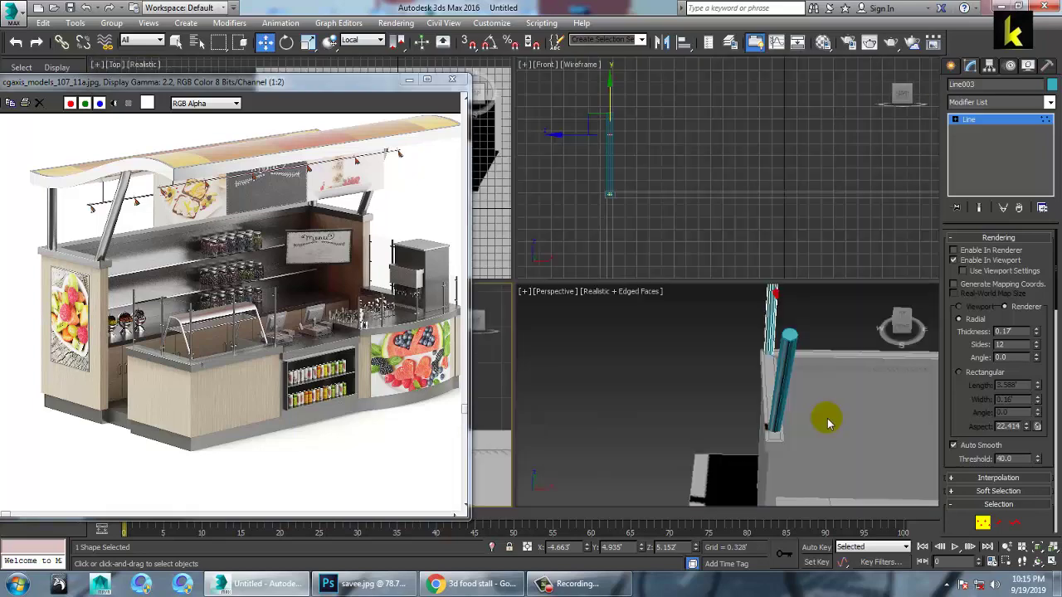
Leave vertex editing and move the upright post to Y 4.36' on the wall's rear corner.
{"action": "right_click", "coordinate": [826, 419]}
{"action": "key", "text": "z"}
{"action": "key", "text": "alt+w"}
{"action": "scroll", "coordinate": [785, 414], "scroll_direction": "down", "scroll_amount": 5}
{"action": "middle_click_drag", "start_coordinate": [780, 392], "coordinate": [813, 223], "text": "alt"}
{"action": "scroll", "coordinate": [814, 225], "scroll_direction": "down", "scroll_amount": 6}
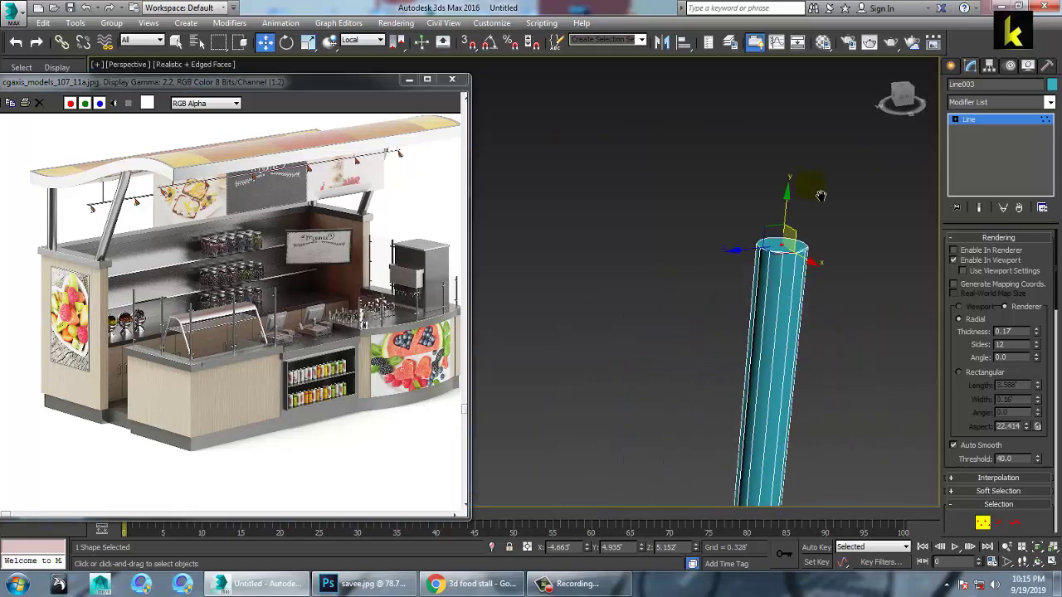
{"action": "middle_click_drag", "start_coordinate": [826, 314], "coordinate": [796, 340], "text": "alt"}
{"action": "left_click", "coordinate": [995, 121]}
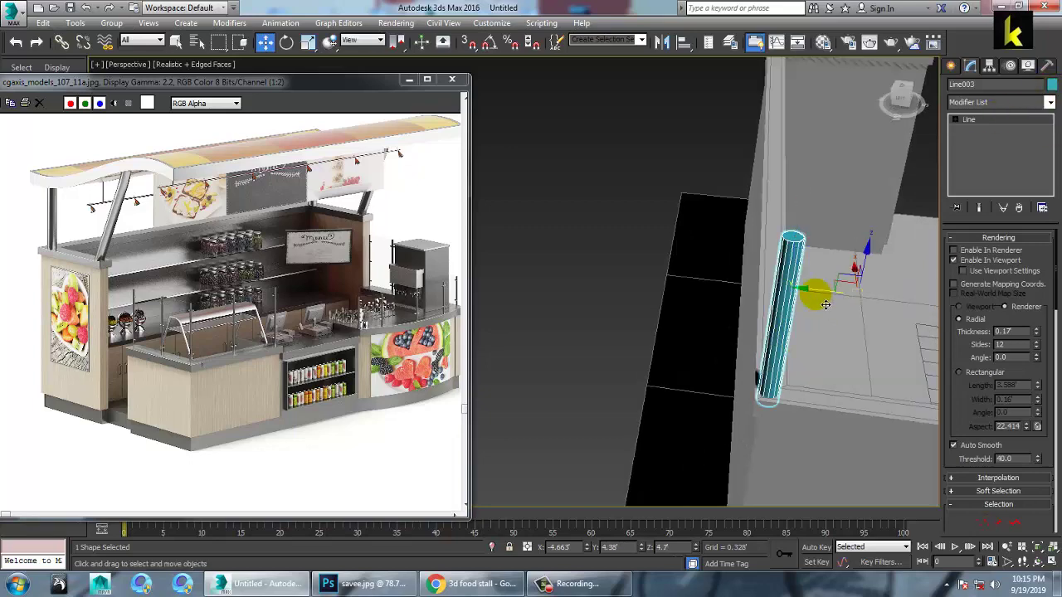
{"action": "key", "text": "alt+w"}
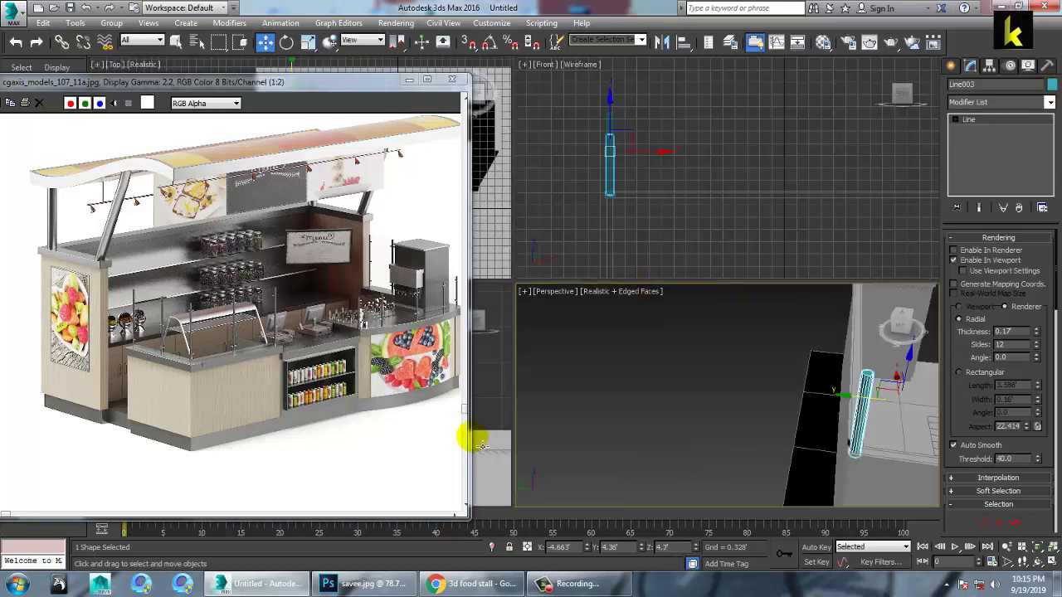
{"action": "key", "text": "alt+w"}
{"action": "middle_click_drag", "start_coordinate": [752, 311], "coordinate": [678, 376]}
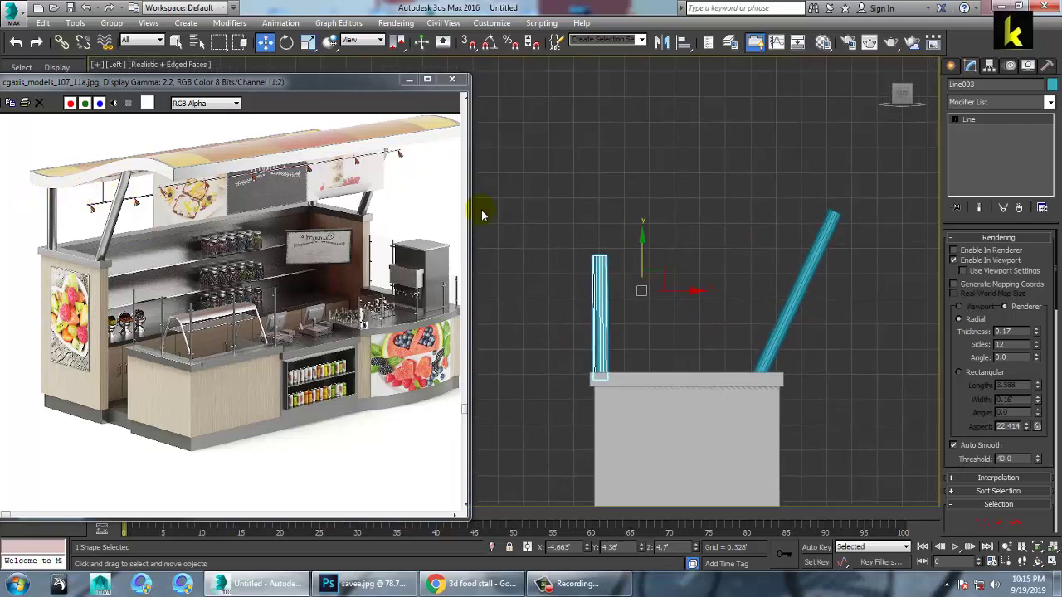
Draw a four-vertex S-curved line in the left view, dipping over the upright post, rising over the slanted one and overhanging both.
{"action": "left_click", "coordinate": [951, 66]}
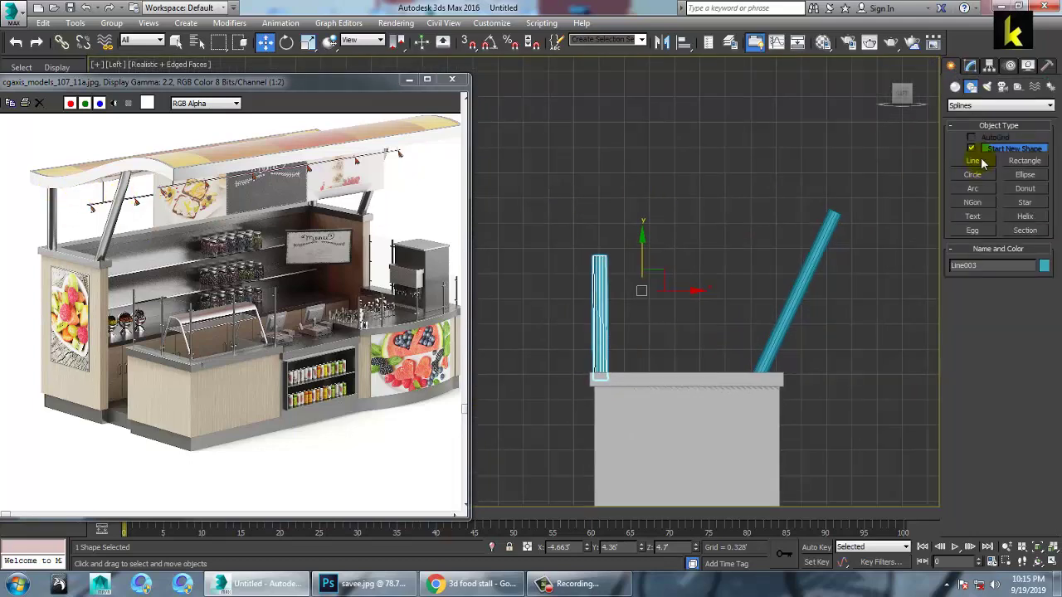
{"action": "left_click", "coordinate": [975, 161]}
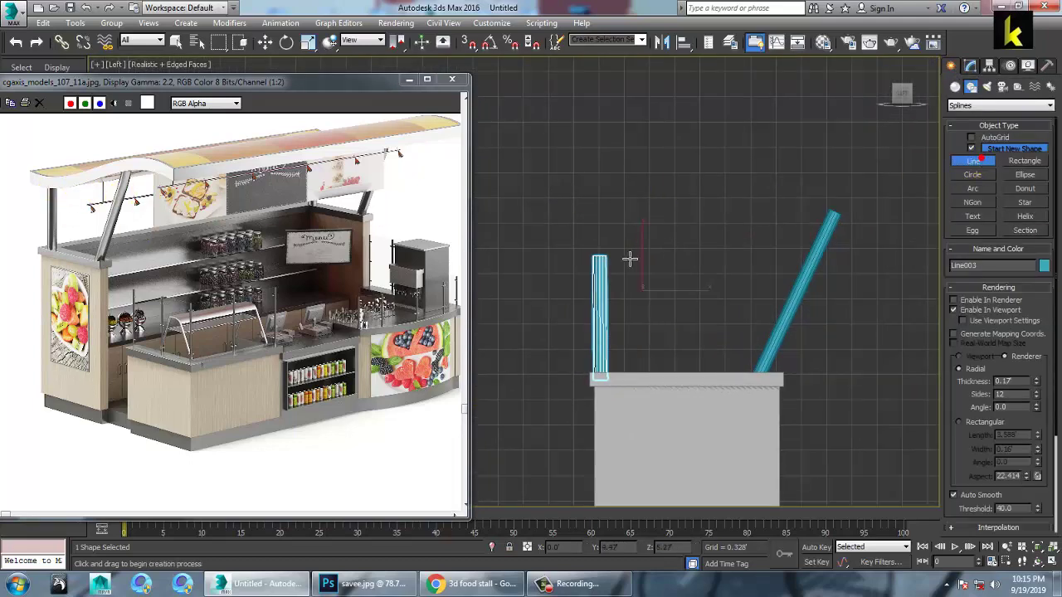
{"action": "left_click", "coordinate": [562, 231]}
{"action": "right_click", "coordinate": [615, 248]}
{"action": "left_click", "coordinate": [555, 232]}
{"action": "left_click", "coordinate": [632, 254]}
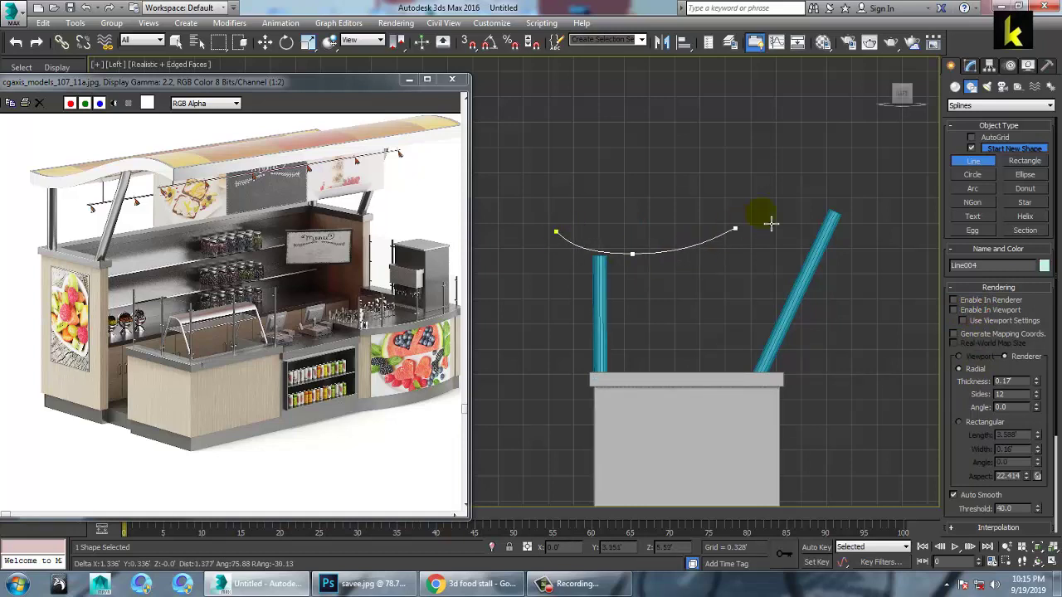
{"action": "left_click", "coordinate": [850, 209]}
{"action": "middle_click_drag", "start_coordinate": [853, 216], "coordinate": [788, 217]}
{"action": "left_click", "coordinate": [767, 203]}
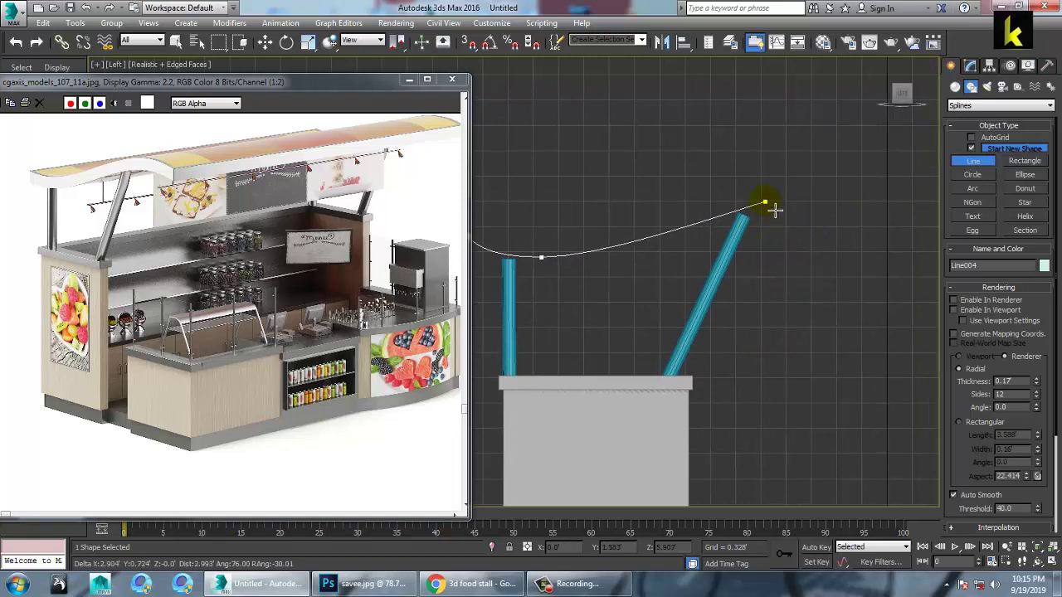
{"action": "left_click", "coordinate": [830, 212]}
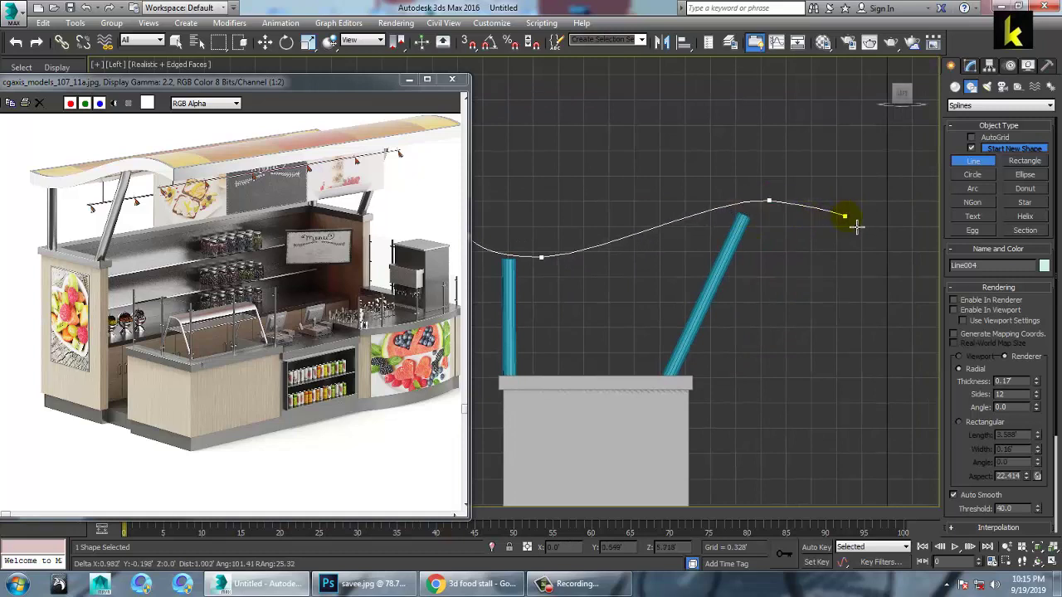
{"action": "left_click", "coordinate": [849, 217]}
{"action": "right_click", "coordinate": [848, 217]}
{"action": "middle_click_drag", "start_coordinate": [771, 290], "coordinate": [813, 316]}
{"action": "key", "text": "w"}
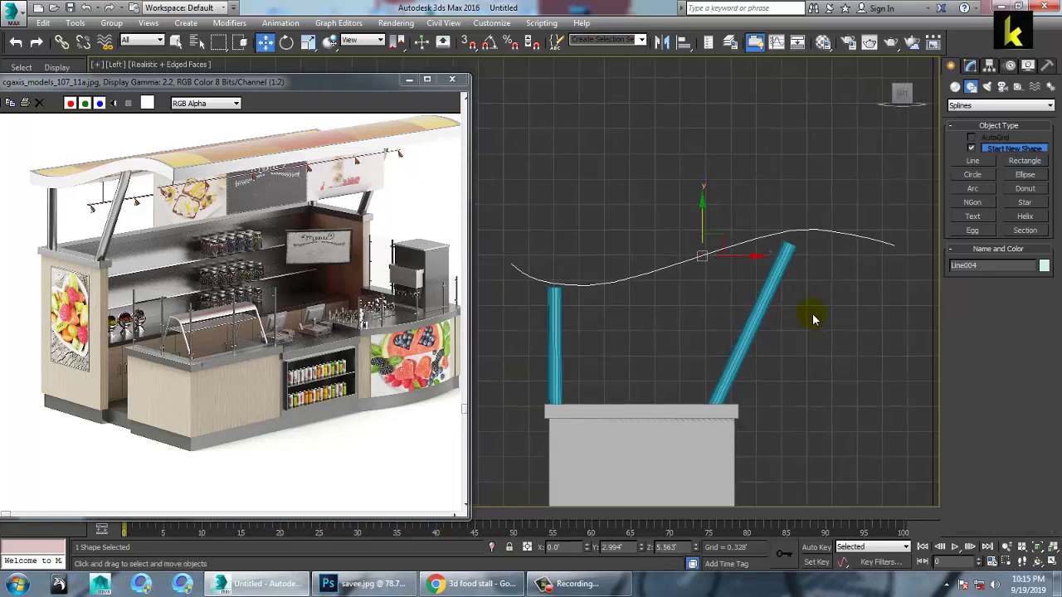
Lower the curve's crest vertex slightly and shift its trough vertex to Y 4.423', Z 5.205'.
{"action": "left_click", "coordinate": [970, 66]}
{"action": "left_click", "coordinate": [955, 120]}
{"action": "left_click", "coordinate": [981, 130]}
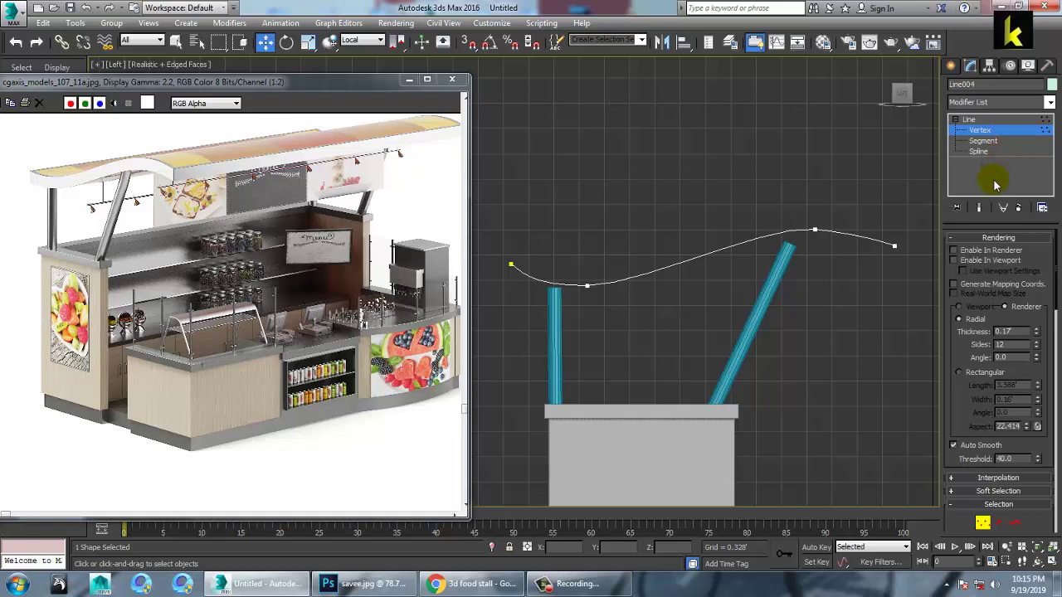
{"action": "left_click_drag", "start_coordinate": [823, 197], "coordinate": [840, 244]}
{"action": "mouse_move", "coordinate": [776, 233]}
{"action": "left_mouse_down"}
{"action": "mouse_move", "coordinate": [765, 226]}
{"action": "mouse_move", "coordinate": [781, 240]}
{"action": "left_mouse_up"}
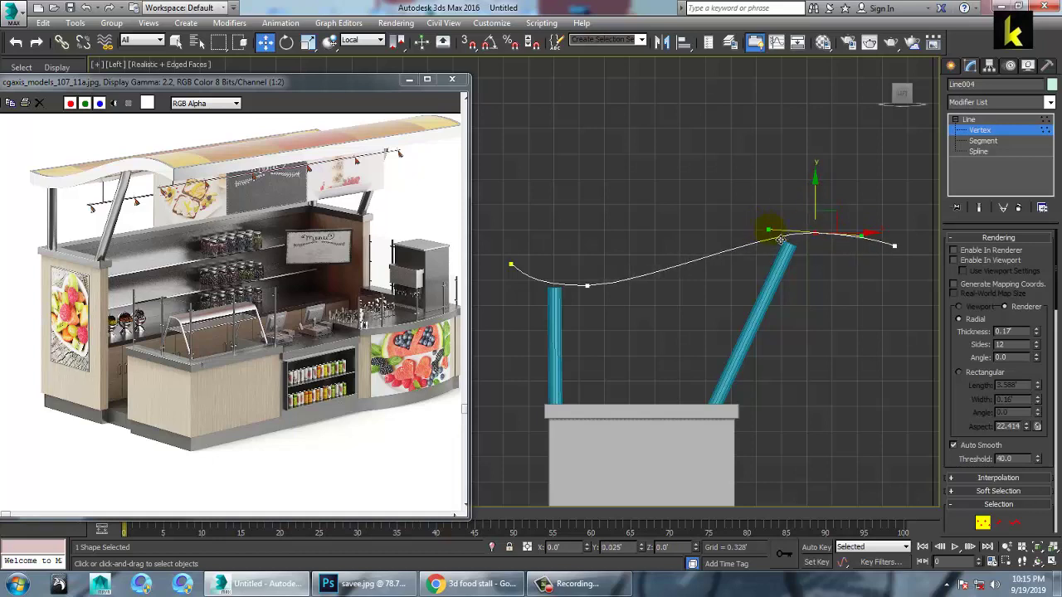
{"action": "left_click", "coordinate": [588, 284]}
{"action": "left_click_drag", "start_coordinate": [618, 276], "coordinate": [621, 275]}
Refine the roof curve with a vertex between the trough and crest, and move it to Y 2.848', Z 5.674'.
{"action": "right_click", "coordinate": [691, 258]}
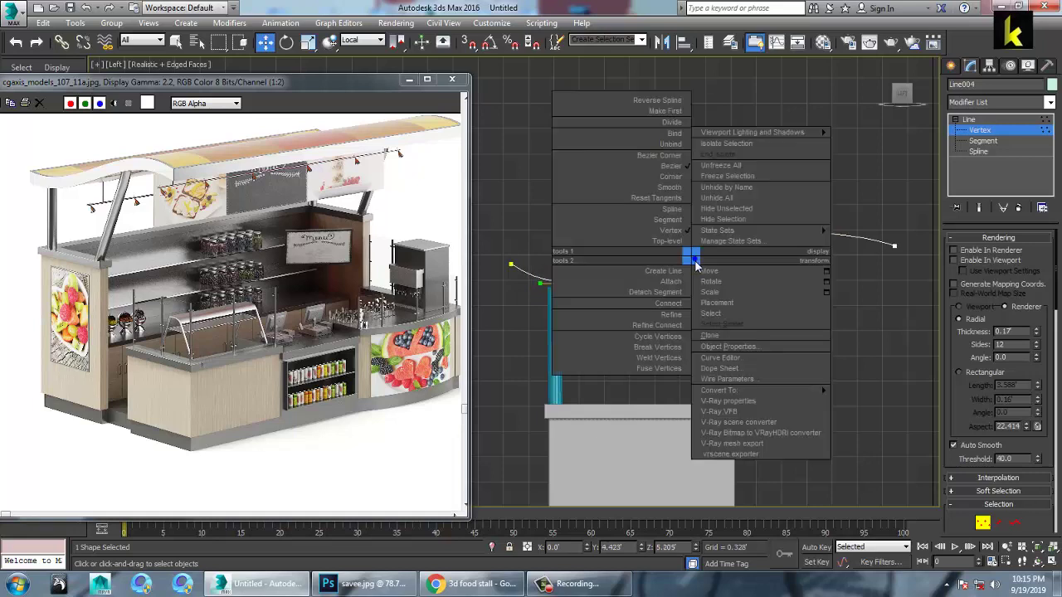
{"action": "left_click", "coordinate": [671, 315]}
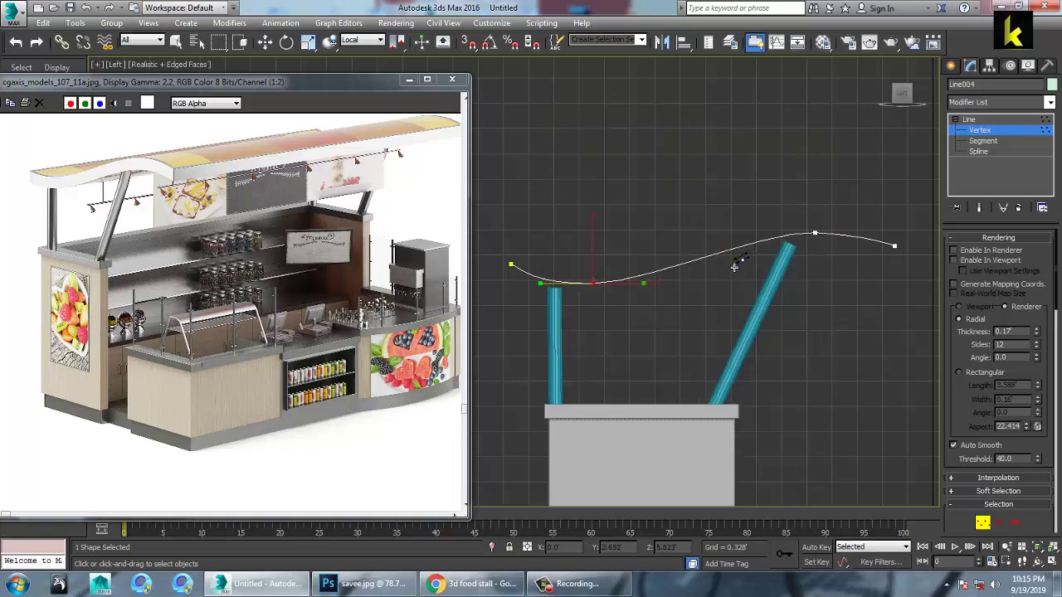
{"action": "key", "text": "w"}
{"action": "left_click", "coordinate": [729, 249]}
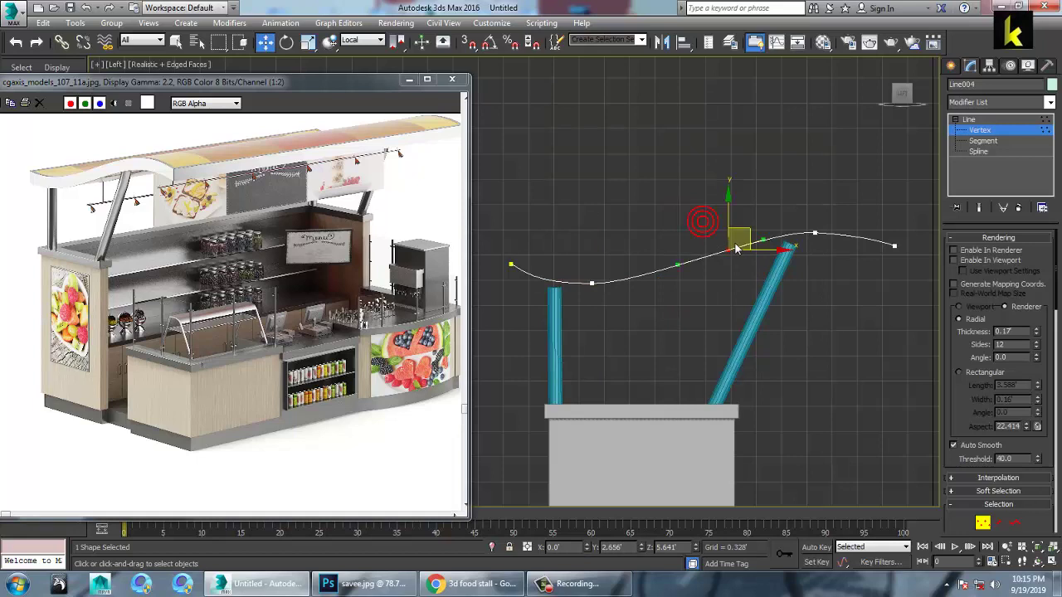
{"action": "left_click", "coordinate": [724, 212]}
{"action": "left_click", "coordinate": [729, 242]}
{"action": "left_click_drag", "start_coordinate": [734, 233], "coordinate": [737, 225]}
{"action": "left_click_drag", "start_coordinate": [780, 252], "coordinate": [753, 253]}
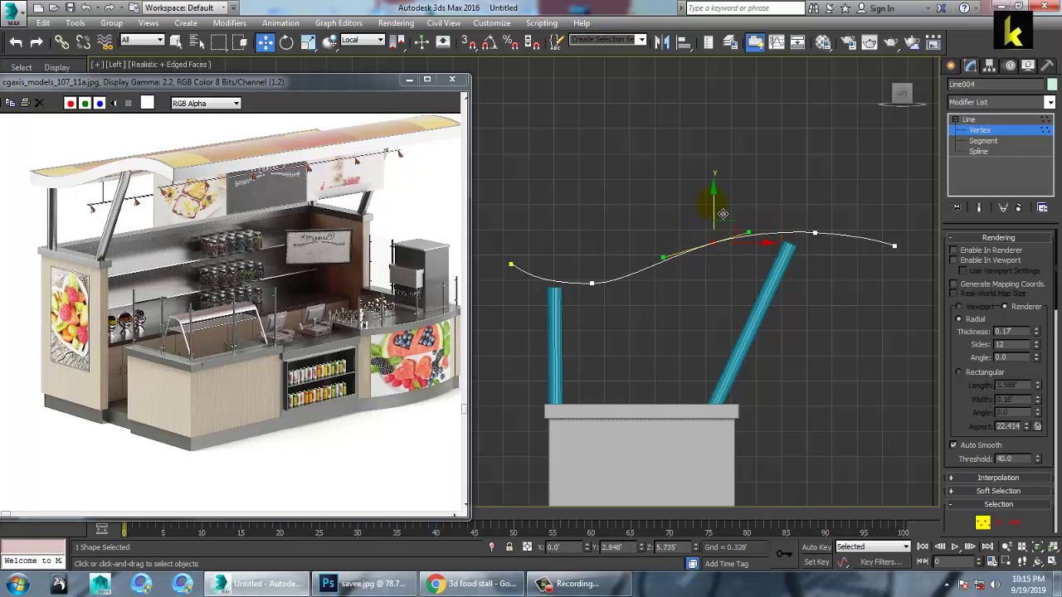
{"action": "left_click_drag", "start_coordinate": [723, 214], "coordinate": [725, 218]}
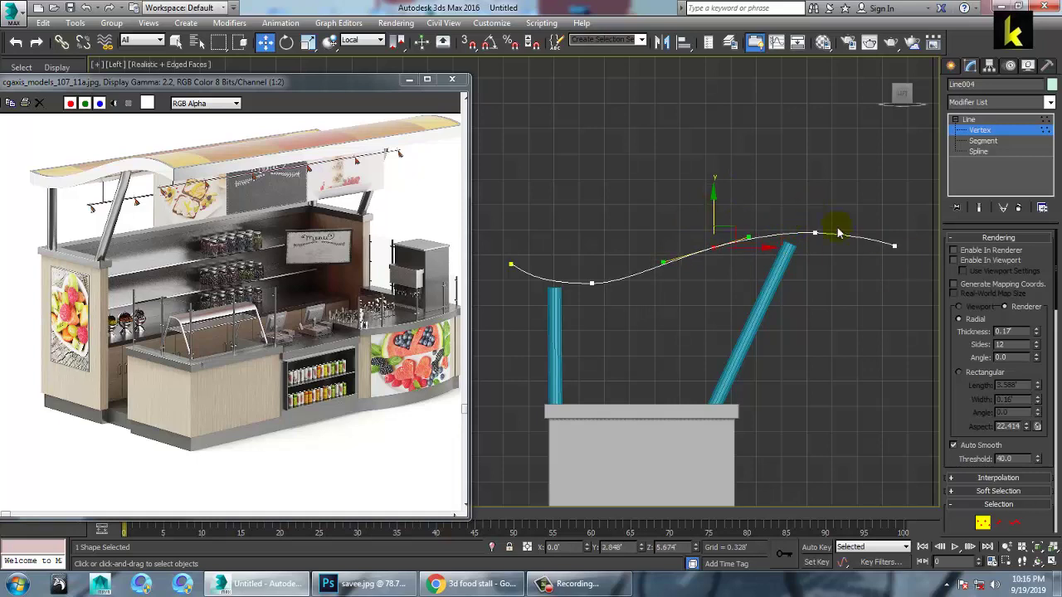
Move the slanted post's top vertex to Y 2.03', Z 5.713' beneath the roof curve, and reselect the curve.
{"action": "left_click", "coordinate": [968, 120]}
{"action": "left_click", "coordinate": [771, 282]}
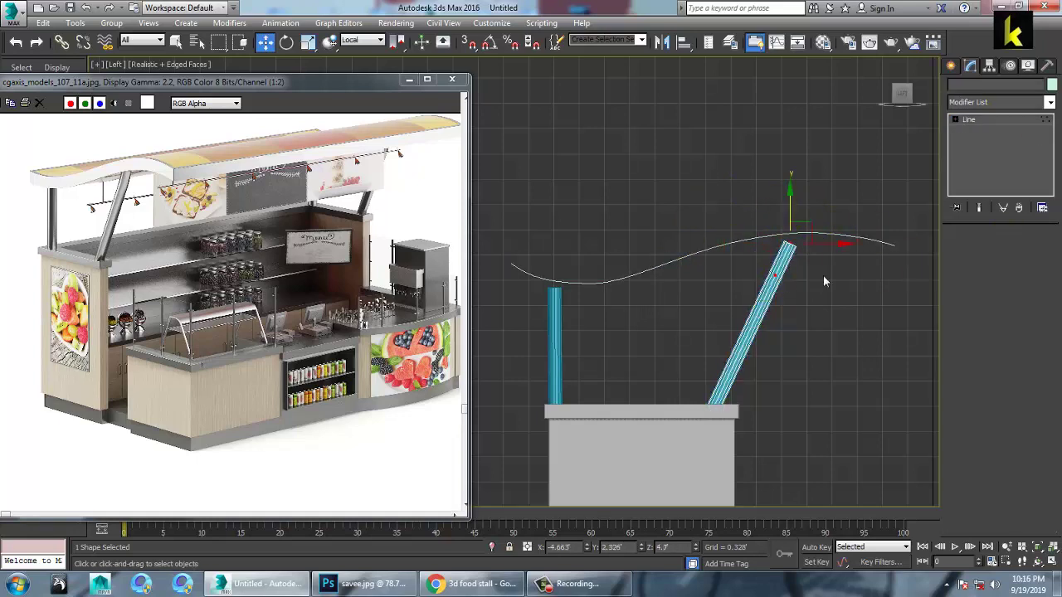
{"action": "left_click_drag", "start_coordinate": [842, 257], "coordinate": [829, 257]}
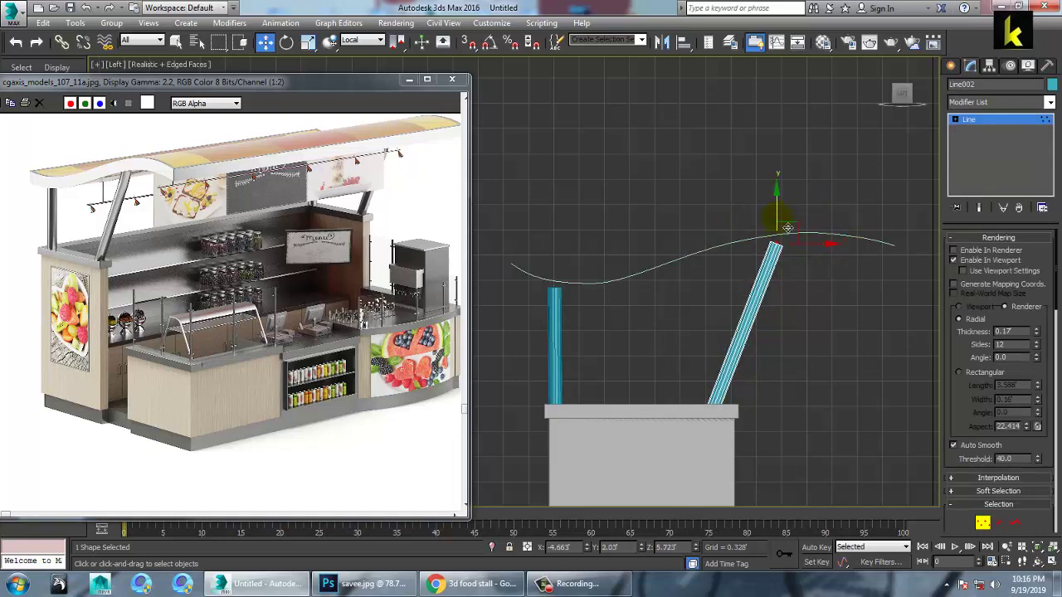
{"action": "left_click_drag", "start_coordinate": [786, 224], "coordinate": [789, 224]}
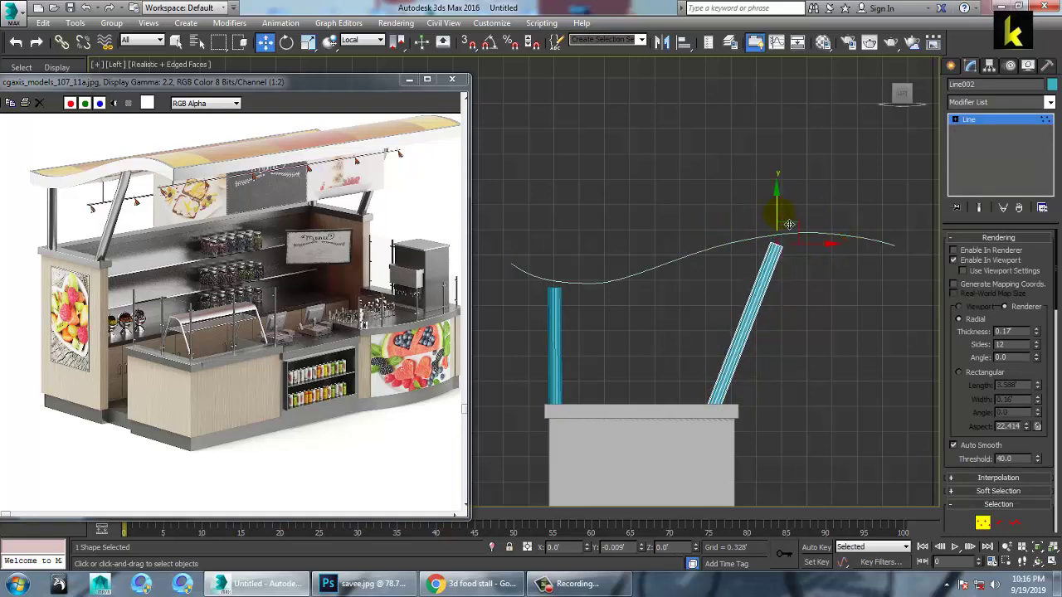
{"action": "middle_click_drag", "start_coordinate": [861, 309], "coordinate": [862, 306]}
{"action": "left_click", "coordinate": [982, 121]}
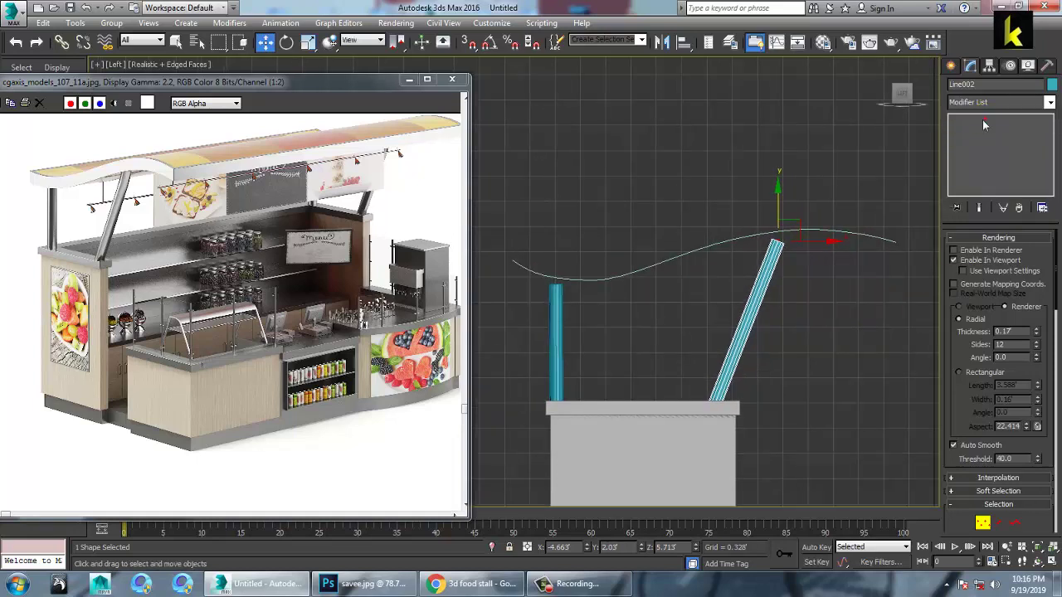
{"action": "left_click", "coordinate": [655, 276]}
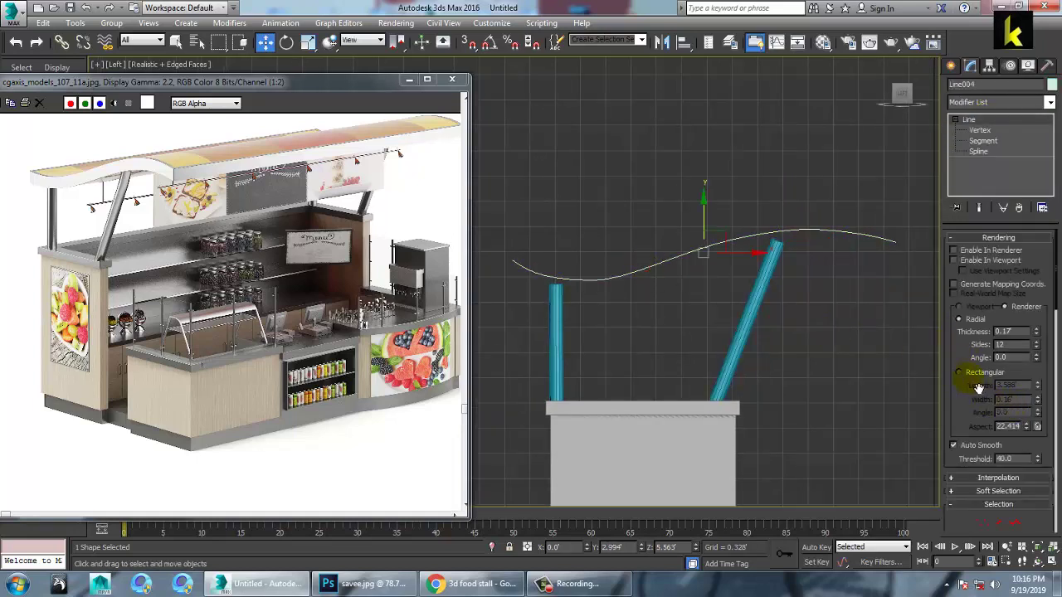
Outline the roof curve's spline by about 0.19', forming a closed band above the original curve.
{"action": "left_click", "coordinate": [979, 151]}
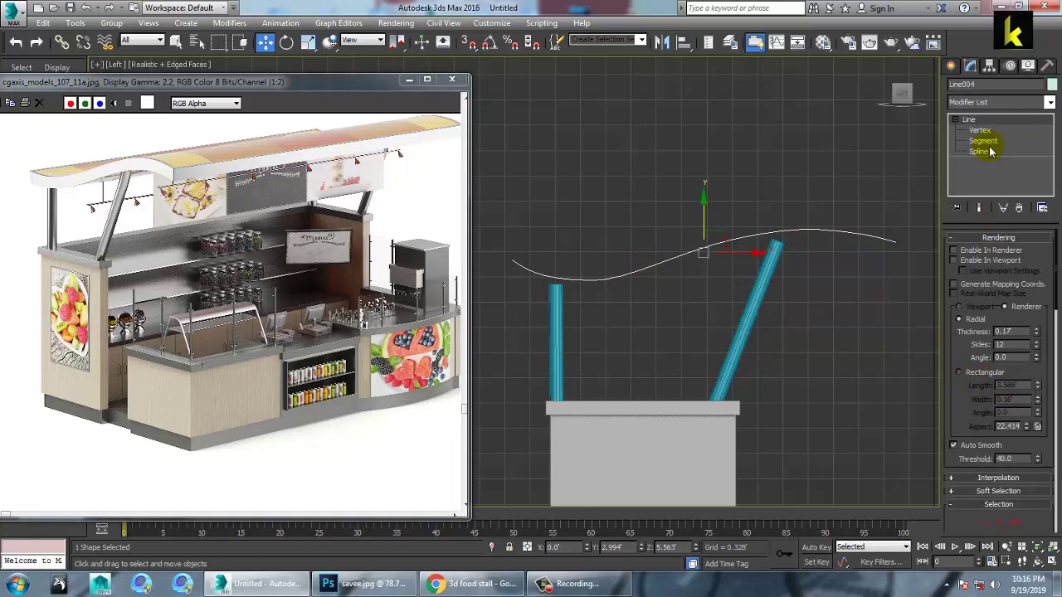
{"action": "left_click", "coordinate": [695, 264]}
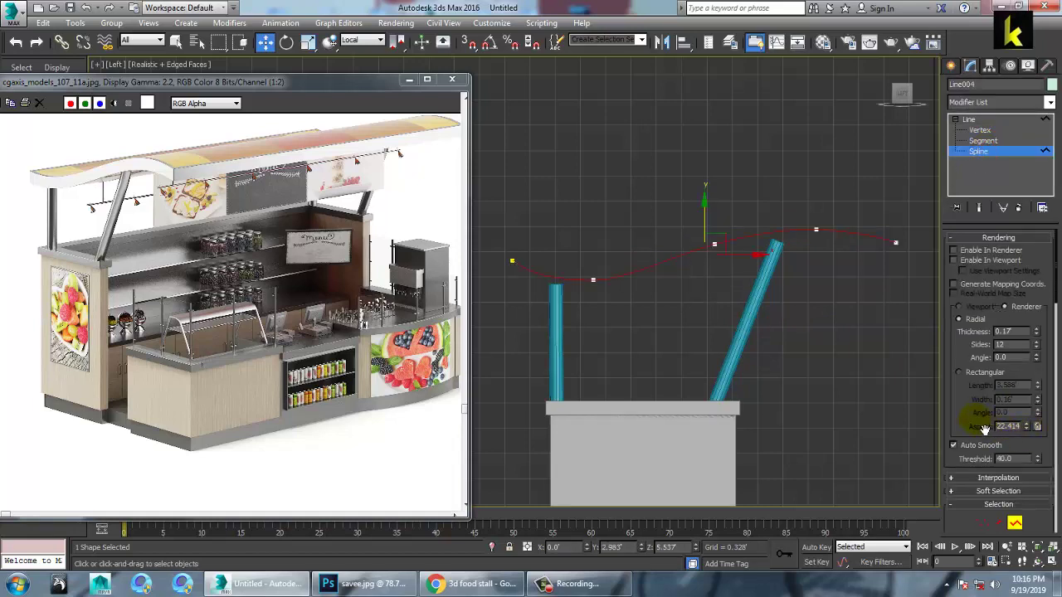
{"action": "scroll", "coordinate": [982, 427], "scroll_direction": "down", "scroll_amount": 10}
{"action": "left_click_drag", "start_coordinate": [1043, 270], "coordinate": [1029, 198]}
{"action": "left_click", "coordinate": [972, 452]}
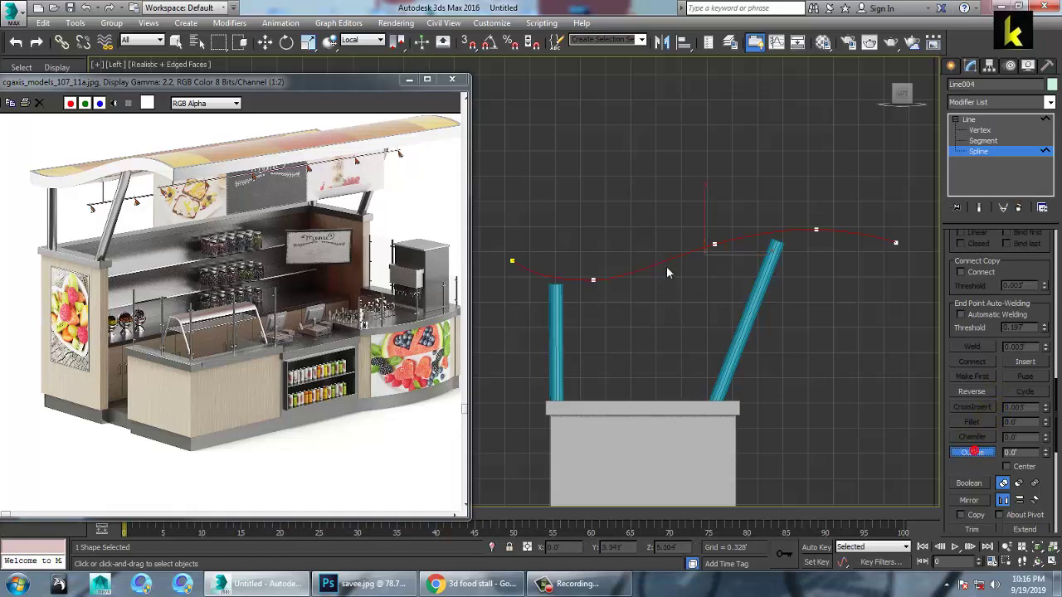
{"action": "left_click_drag", "start_coordinate": [666, 276], "coordinate": [665, 264]}
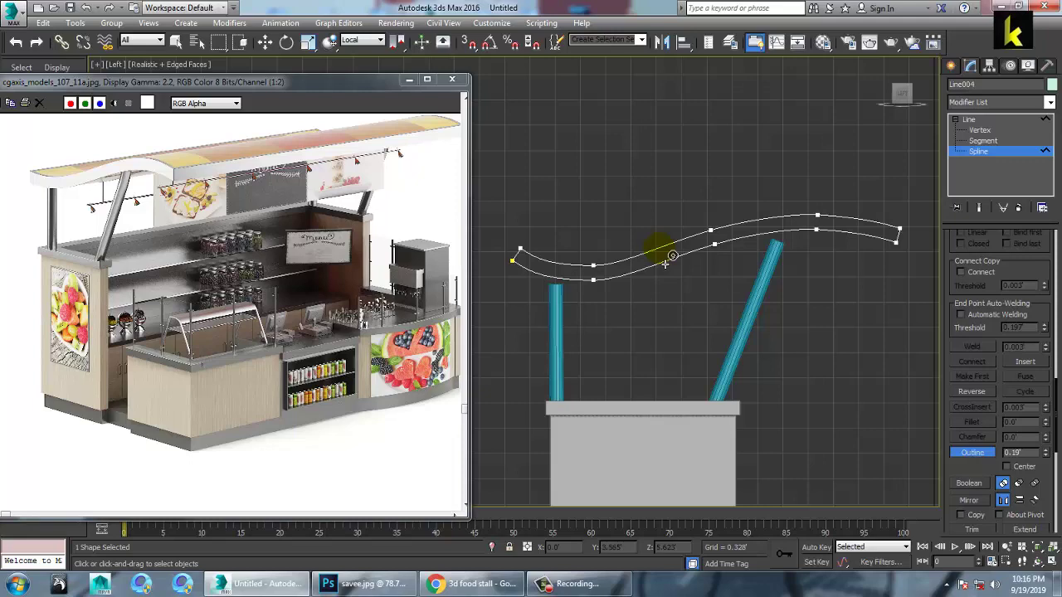
{"action": "left_click", "coordinate": [969, 119]}
Extrude the closed roof profile about 5.36' across the stall toward the existing posts.
{"action": "key", "text": "alt+w"}
{"action": "right_click", "coordinate": [831, 443]}
{"action": "key", "text": "alt+w"}
{"action": "scroll", "coordinate": [741, 384], "scroll_direction": "down", "scroll_amount": 5}
{"action": "middle_click_drag", "start_coordinate": [801, 403], "coordinate": [783, 356], "text": "alt"}
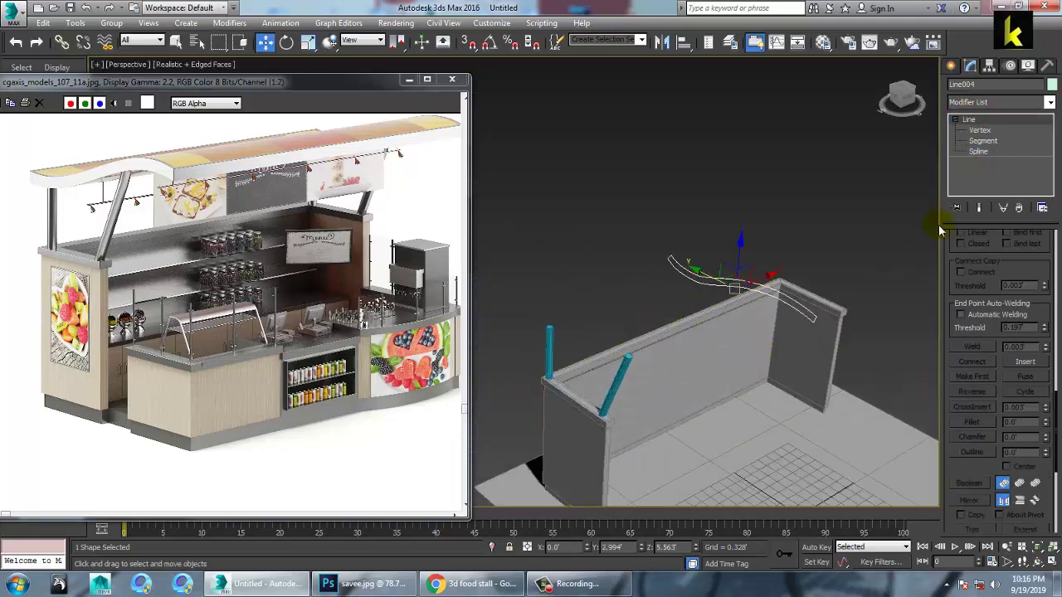
{"action": "left_click", "coordinate": [1050, 105]}
{"action": "type", "text": "ex"}
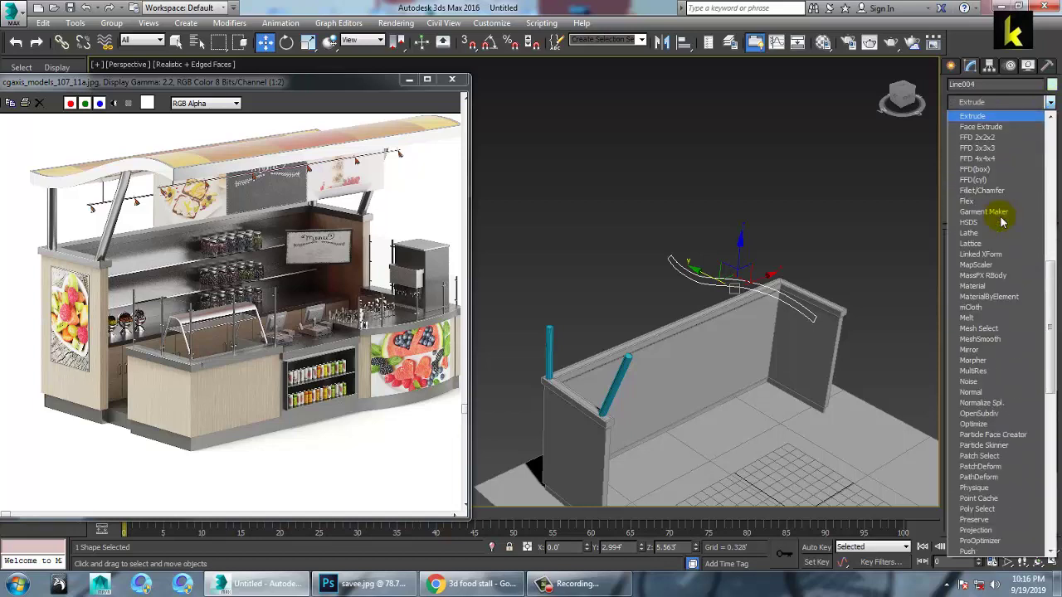
{"action": "left_click", "coordinate": [977, 117]}
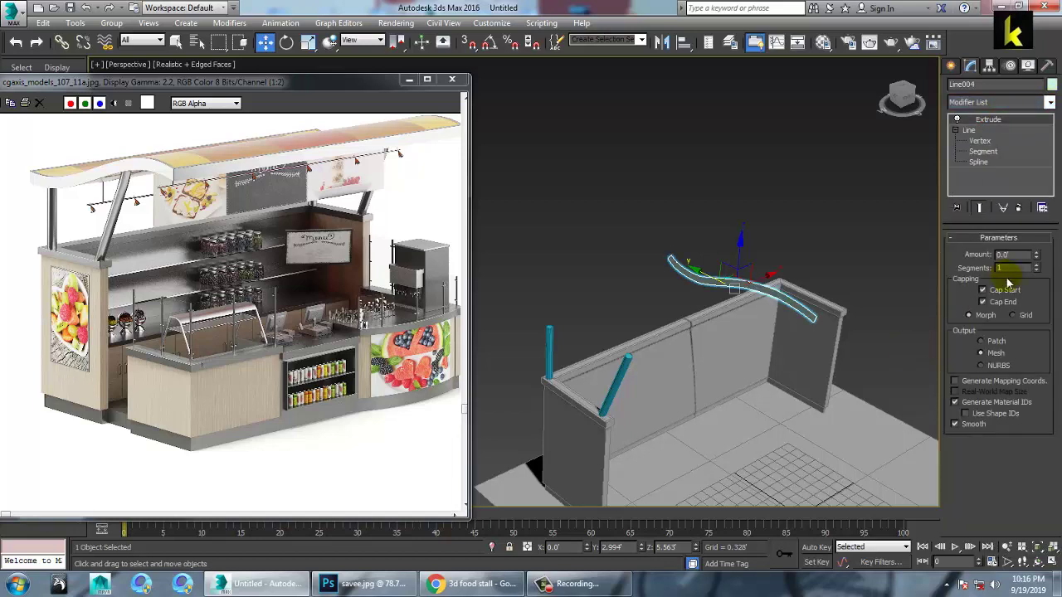
{"action": "left_click_drag", "start_coordinate": [1038, 255], "coordinate": [958, 33]}
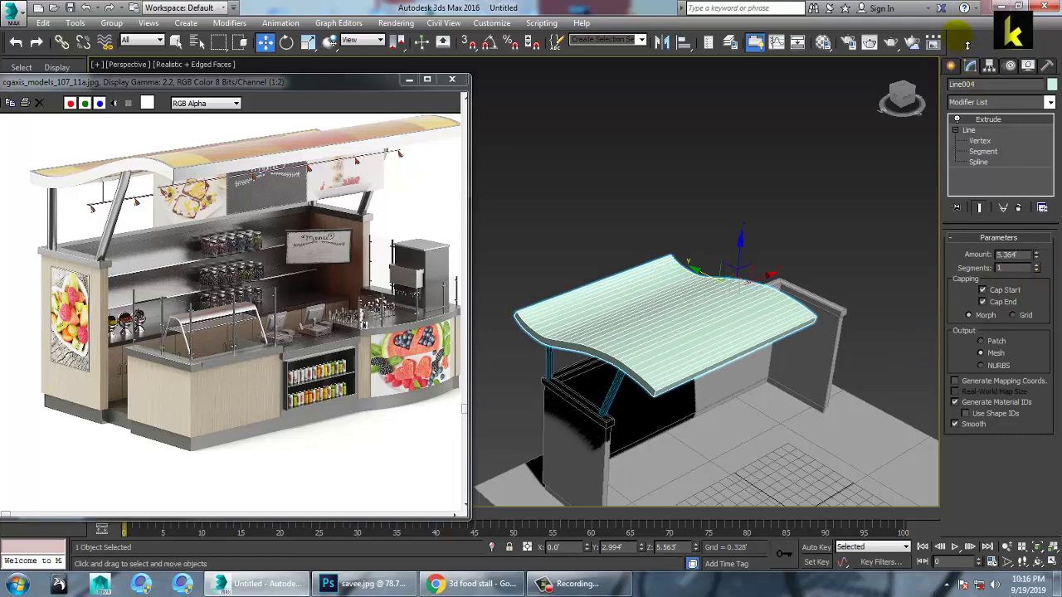
Lengthen the roof extrusion to about 9.51' and shift the roof along X to 4.83' so it spans the stall.
{"action": "middle_click_drag", "start_coordinate": [646, 361], "coordinate": [569, 348], "text": "alt"}
{"action": "left_click_drag", "start_coordinate": [808, 329], "coordinate": [835, 327]}
{"action": "middle_click_drag", "start_coordinate": [832, 335], "coordinate": [733, 423], "text": "alt"}
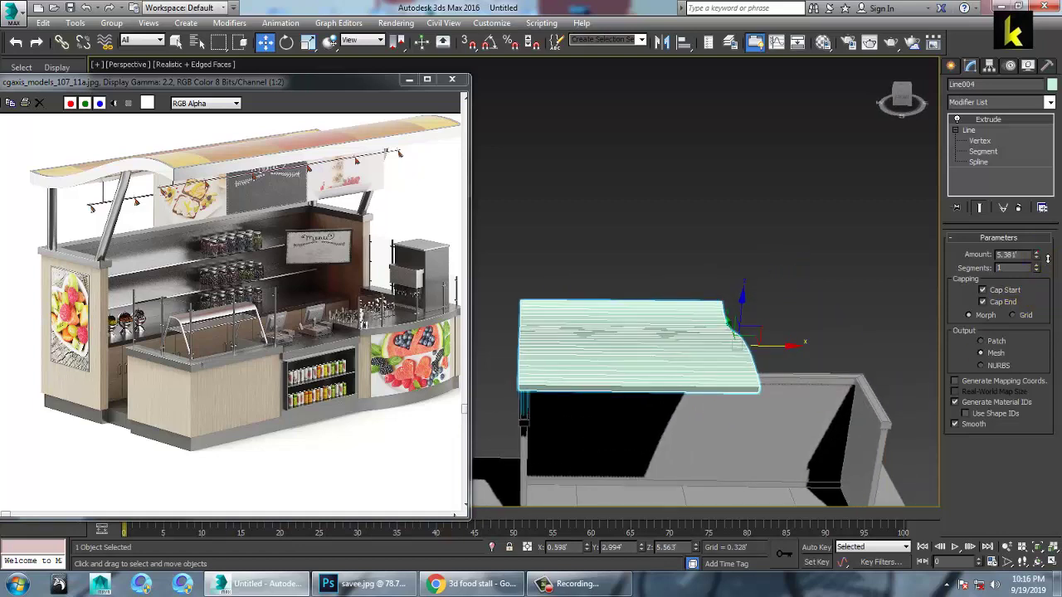
{"action": "left_click_drag", "start_coordinate": [1039, 258], "coordinate": [1019, 177]}
{"action": "left_click_drag", "start_coordinate": [798, 355], "coordinate": [886, 355]}
{"action": "left_click_drag", "start_coordinate": [1040, 258], "coordinate": [1037, 187]}
{"action": "left_click_drag", "start_coordinate": [876, 355], "coordinate": [913, 355]}
{"action": "middle_click_drag", "start_coordinate": [886, 417], "coordinate": [955, 375], "text": "alt"}
{"action": "left_click_drag", "start_coordinate": [1033, 267], "coordinate": [1035, 257]}
{"action": "left_click_drag", "start_coordinate": [923, 353], "coordinate": [985, 357]}
{"action": "middle_click_drag", "start_coordinate": [927, 400], "coordinate": [879, 365], "text": "alt"}
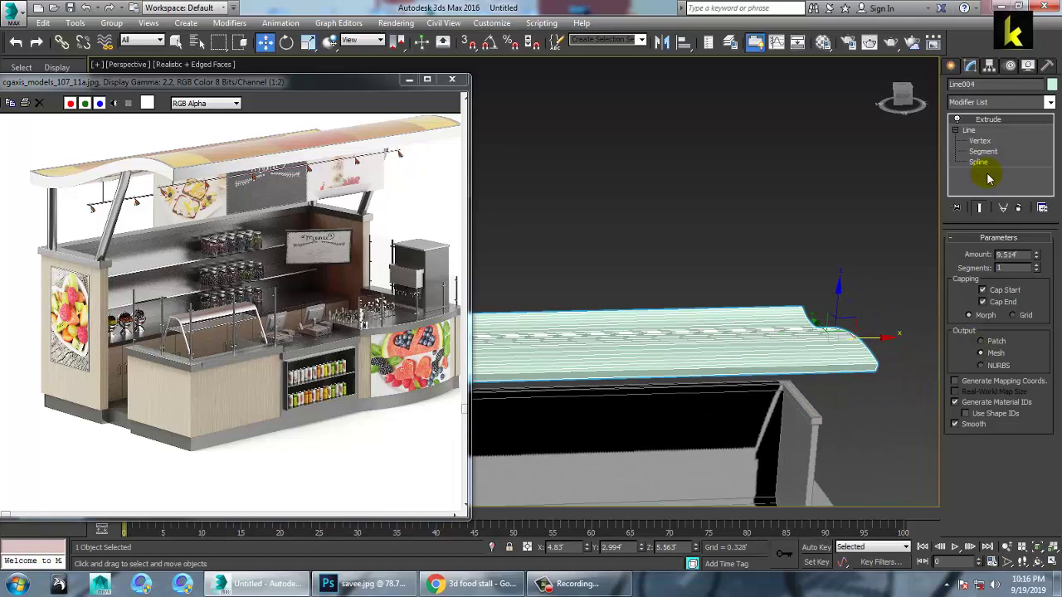
Copy the upright and slanted posts together along X to the opposite end of the roof in the top view.
{"action": "key", "text": "alt+w"}
{"action": "left_click", "coordinate": [486, 249]}
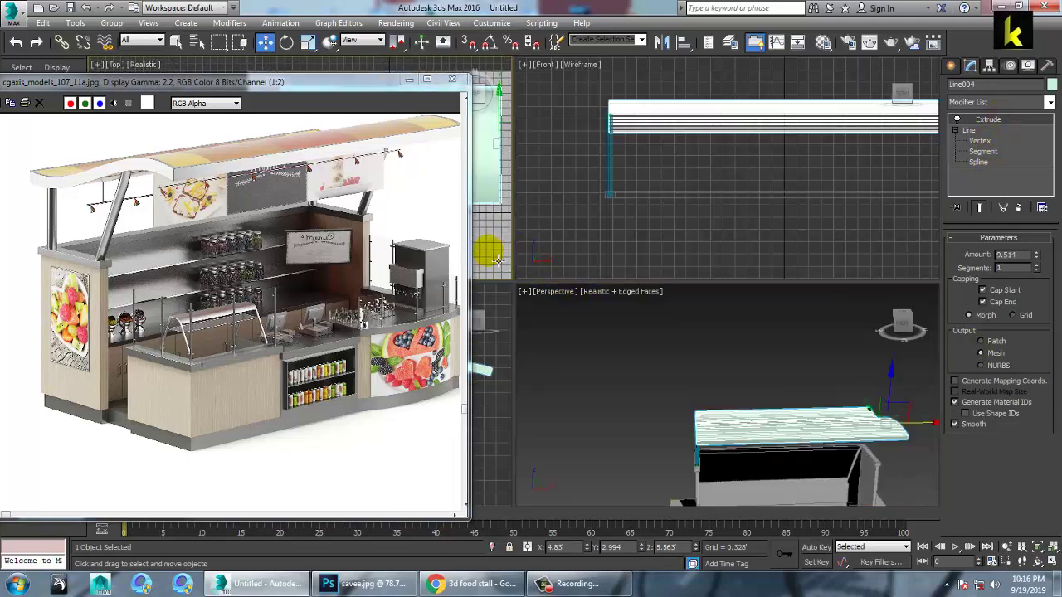
{"action": "key", "text": "alt+w"}
{"action": "key", "text": "F3"}
{"action": "scroll", "coordinate": [663, 323], "scroll_direction": "down", "scroll_amount": 3}
{"action": "scroll", "coordinate": [664, 324], "scroll_direction": "up", "scroll_amount": 2}
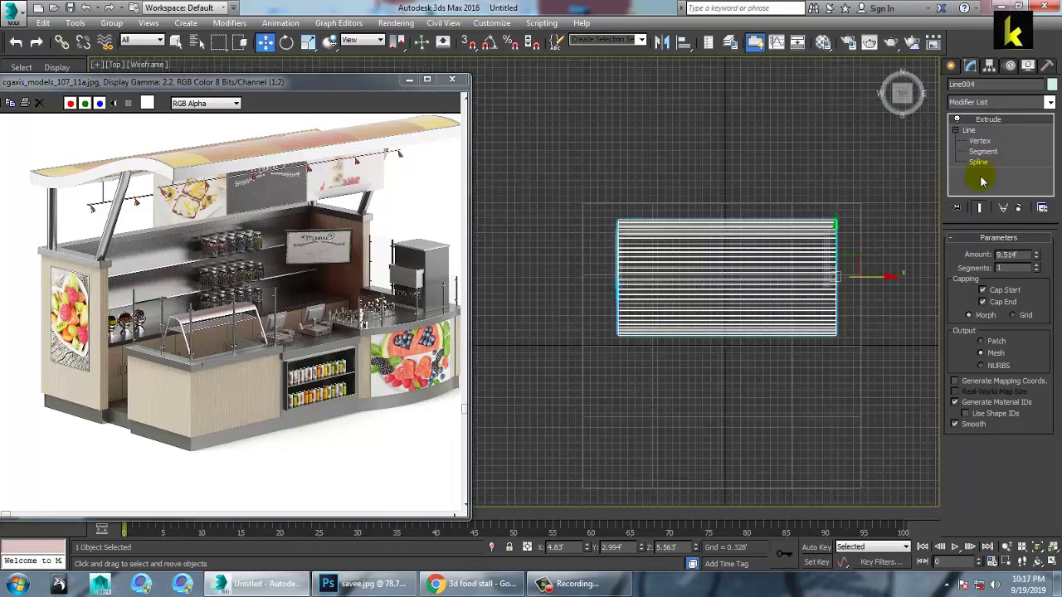
{"action": "scroll", "coordinate": [693, 273], "scroll_direction": "up", "scroll_amount": 2}
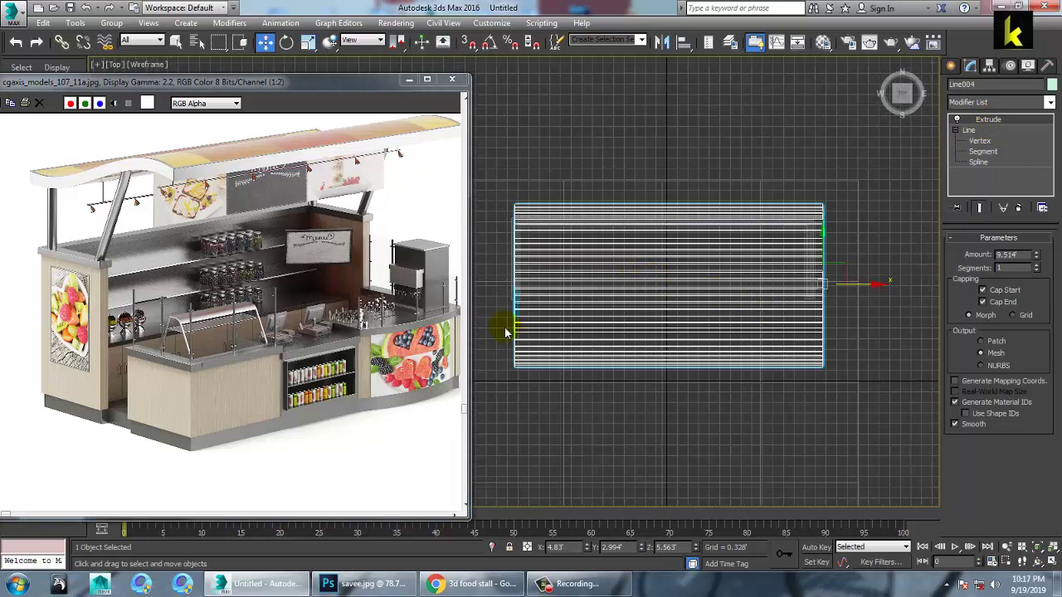
{"action": "left_click_drag", "start_coordinate": [497, 194], "coordinate": [766, 427]}
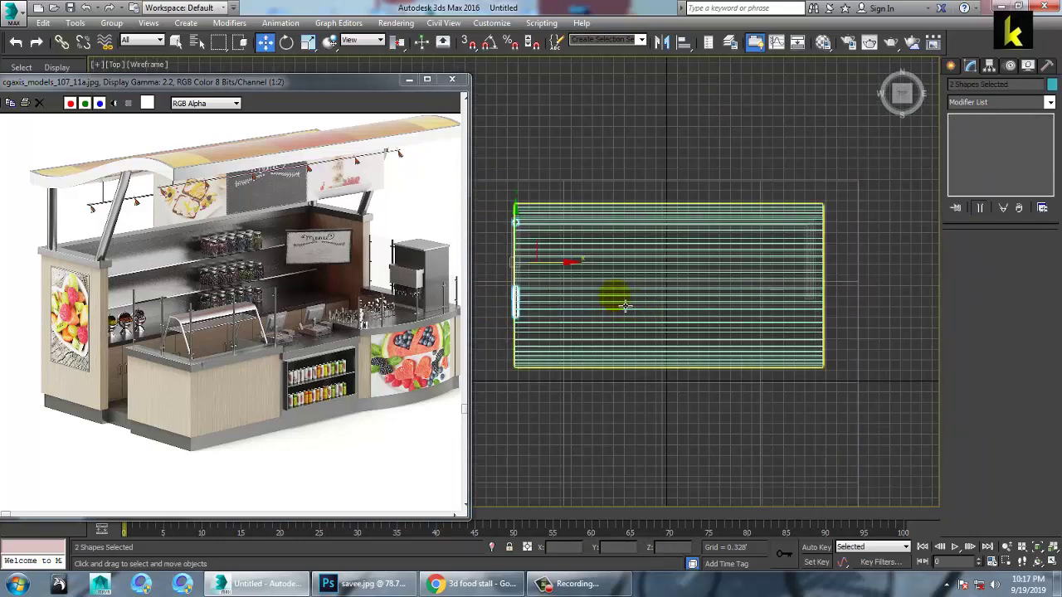
{"action": "mouse_move", "coordinate": [574, 275]}
{"action": "left_mouse_down"}
{"action": "mouse_move", "coordinate": [854, 307]}
{"action": "mouse_move", "coordinate": [868, 322]}
{"action": "mouse_move", "coordinate": [863, 311]}
{"action": "left_mouse_up"}
{"action": "left_click", "coordinate": [519, 343]}
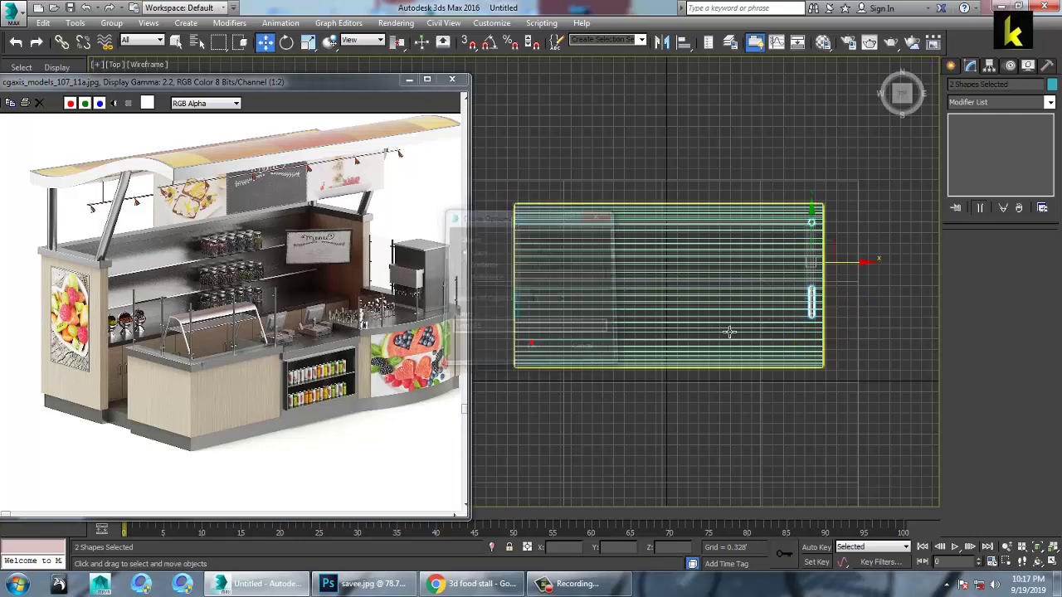
Nudge the two copied posts slightly inward along X and reselect the roof.
{"action": "scroll", "coordinate": [689, 344], "scroll_direction": "up", "scroll_amount": 4}
{"action": "left_click_drag", "start_coordinate": [897, 219], "coordinate": [892, 219]}
{"action": "left_click", "coordinate": [870, 158]}
{"action": "scroll", "coordinate": [851, 235], "scroll_direction": "down", "scroll_amount": 3}
{"action": "middle_click_drag", "start_coordinate": [790, 245], "coordinate": [768, 260]}
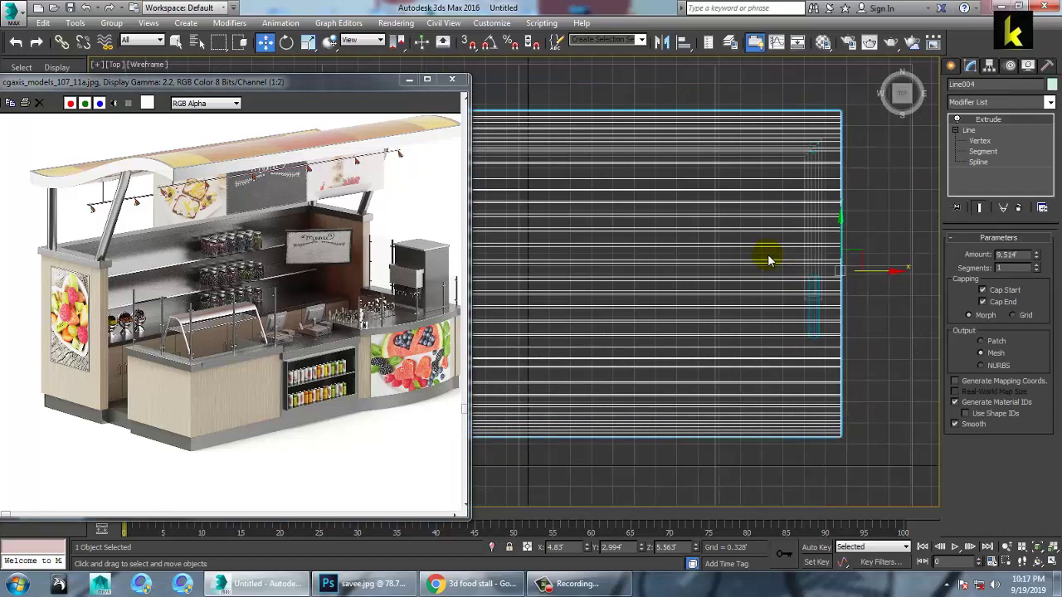
Open the roof line's vertices for editing in the left view, with the extruded end result shown.
{"action": "key", "text": "alt+w"}
{"action": "middle_click_drag", "start_coordinate": [622, 498], "coordinate": [833, 239], "text": "alt"}
{"action": "key", "text": "alt+w"}
{"action": "left_click", "coordinate": [770, 237]}
{"action": "left_click", "coordinate": [829, 206]}
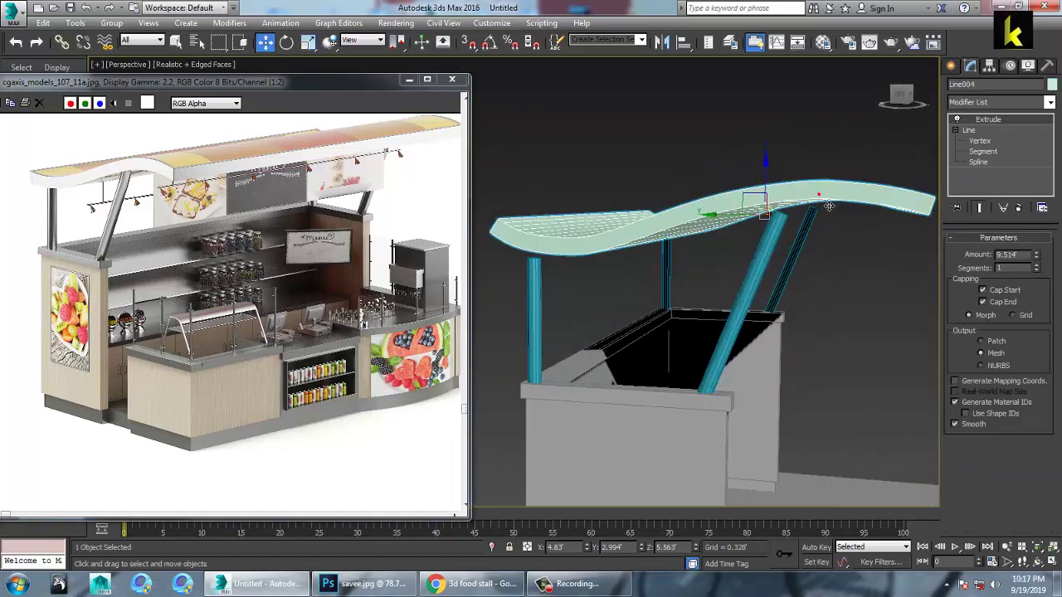
{"action": "left_click", "coordinate": [979, 141]}
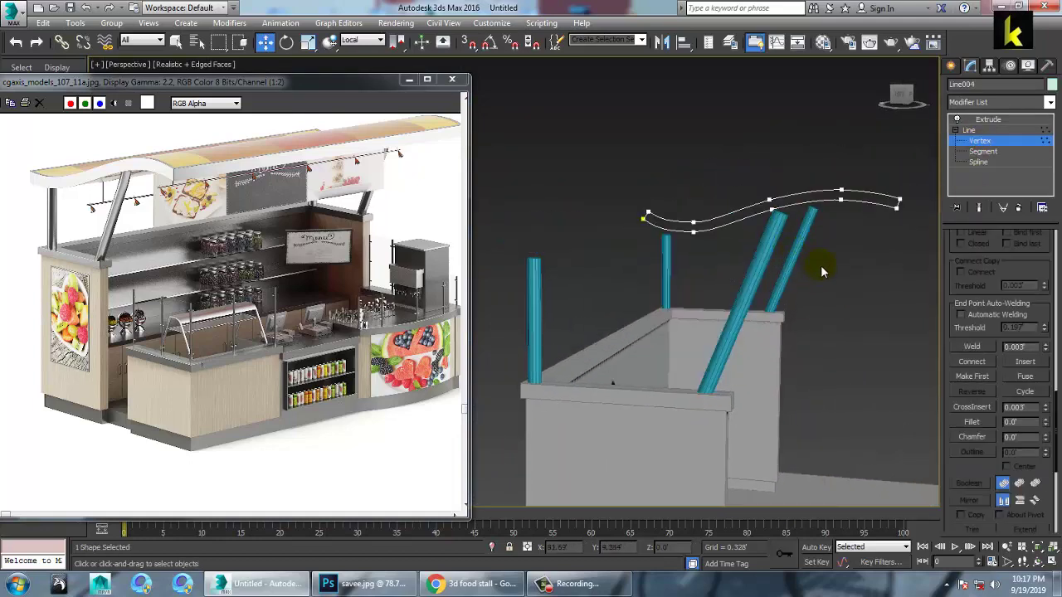
{"action": "left_click", "coordinate": [978, 208]}
{"action": "key", "text": "alt+w"}
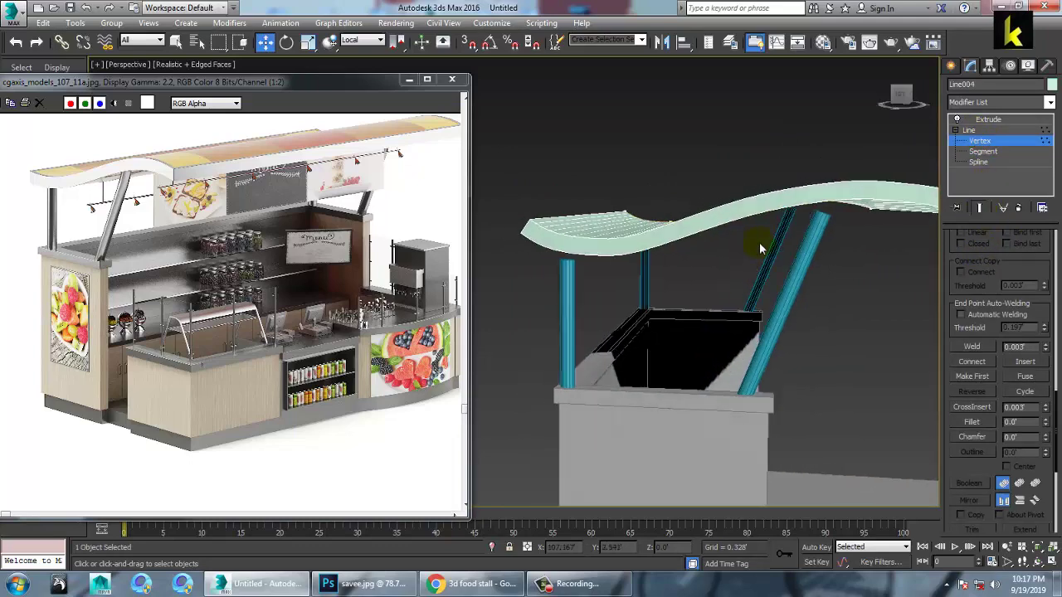
{"action": "left_click", "coordinate": [478, 439]}
{"action": "key", "text": "alt+w"}
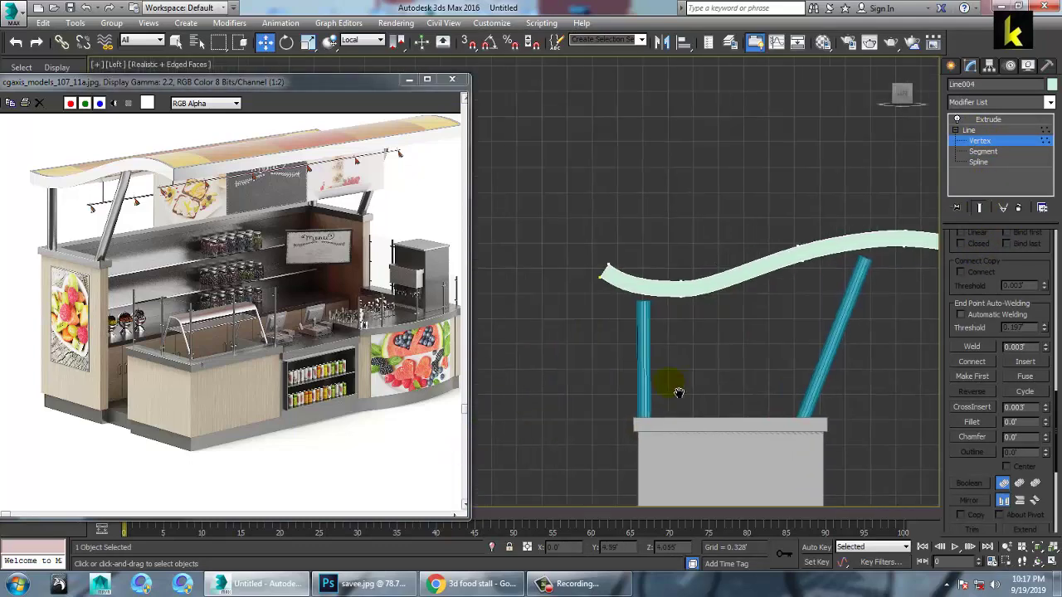
Lower the roof profile's middle and trough vertices slightly and pull the end beyond the upright post inward.
{"action": "left_click_drag", "start_coordinate": [809, 304], "coordinate": [788, 232]}
{"action": "left_click_drag", "start_coordinate": [721, 242], "coordinate": [721, 250]}
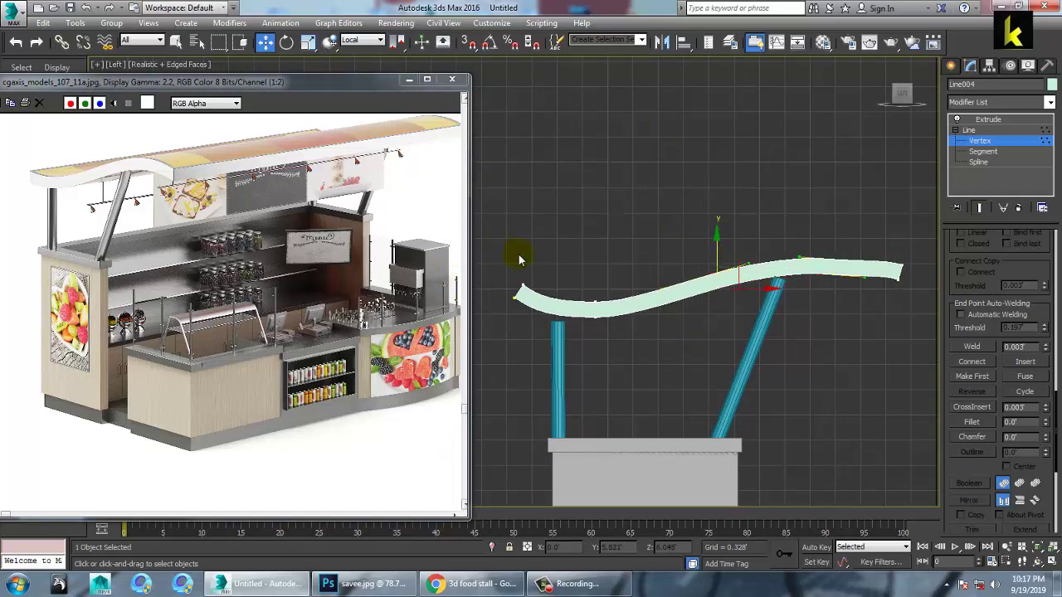
{"action": "left_click_drag", "start_coordinate": [485, 267], "coordinate": [568, 297]}
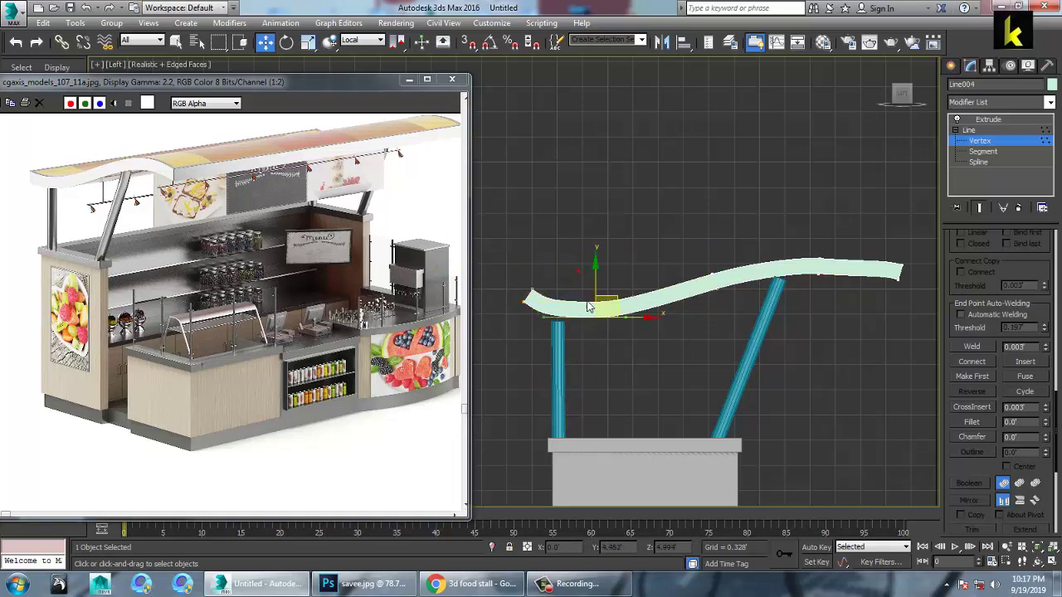
{"action": "left_click_drag", "start_coordinate": [609, 292], "coordinate": [609, 297]}
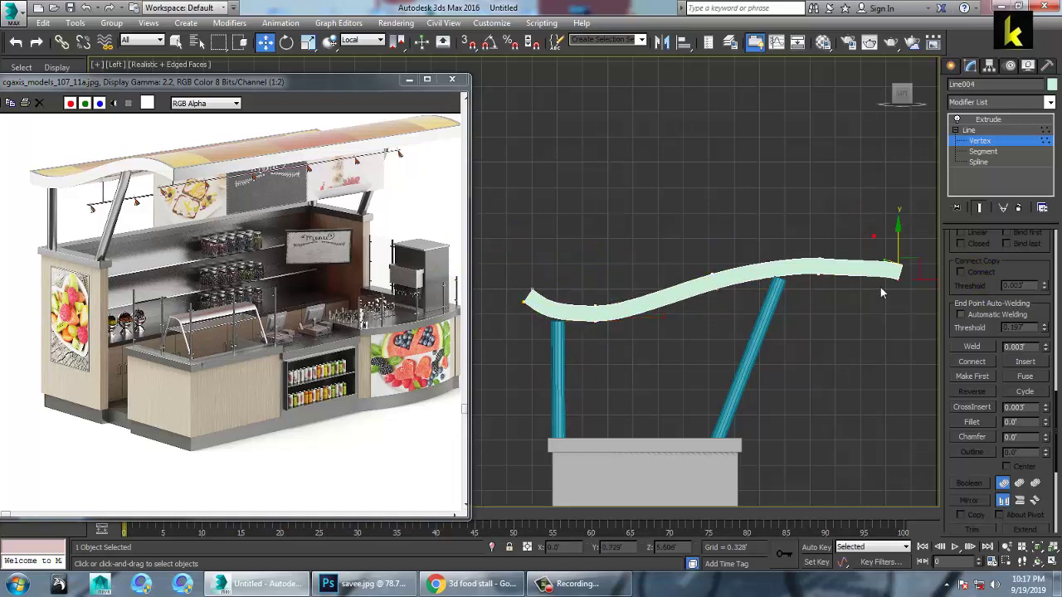
Pull the roof end beyond the slanted post inward and downward, and raise the crest slightly to round the curve.
{"action": "middle_click_drag", "start_coordinate": [880, 287], "coordinate": [853, 289]}
{"action": "left_click_drag", "start_coordinate": [862, 287], "coordinate": [840, 288]}
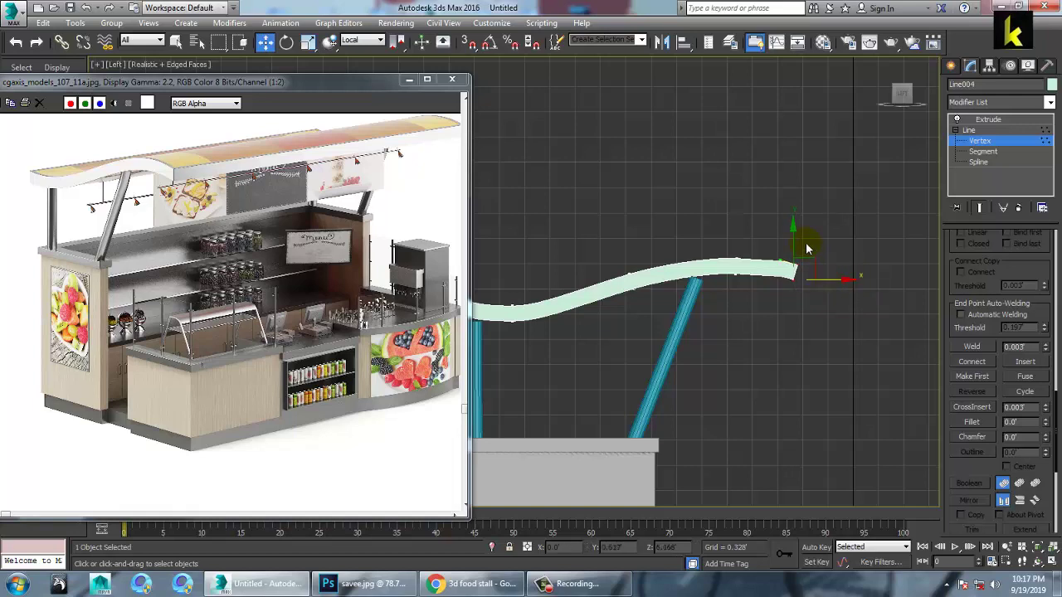
{"action": "left_click_drag", "start_coordinate": [801, 247], "coordinate": [807, 254]}
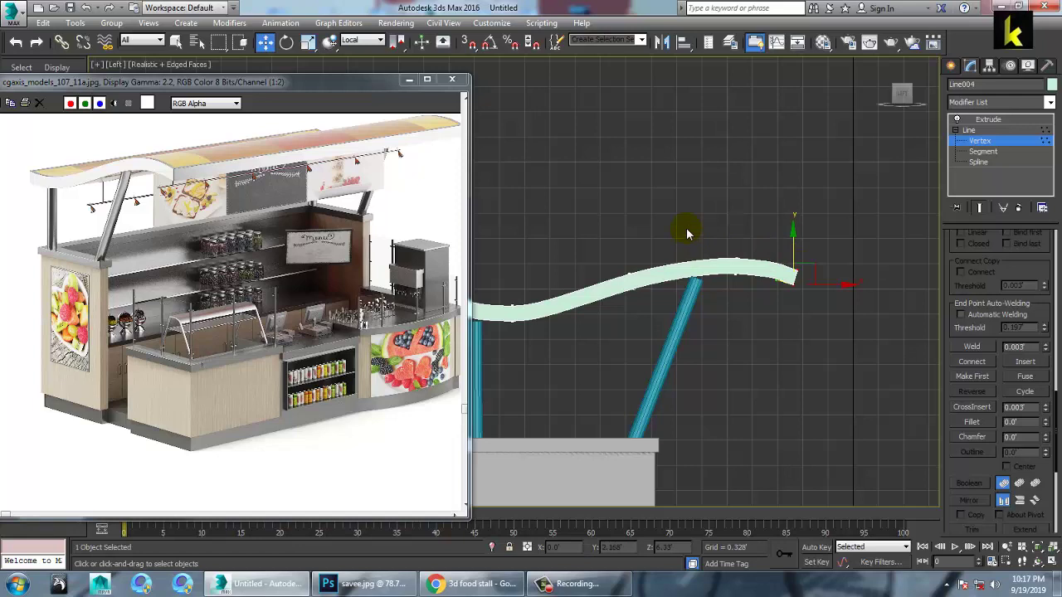
{"action": "left_click_drag", "start_coordinate": [748, 254], "coordinate": [784, 266]}
{"action": "left_click_drag", "start_coordinate": [741, 237], "coordinate": [743, 235]}
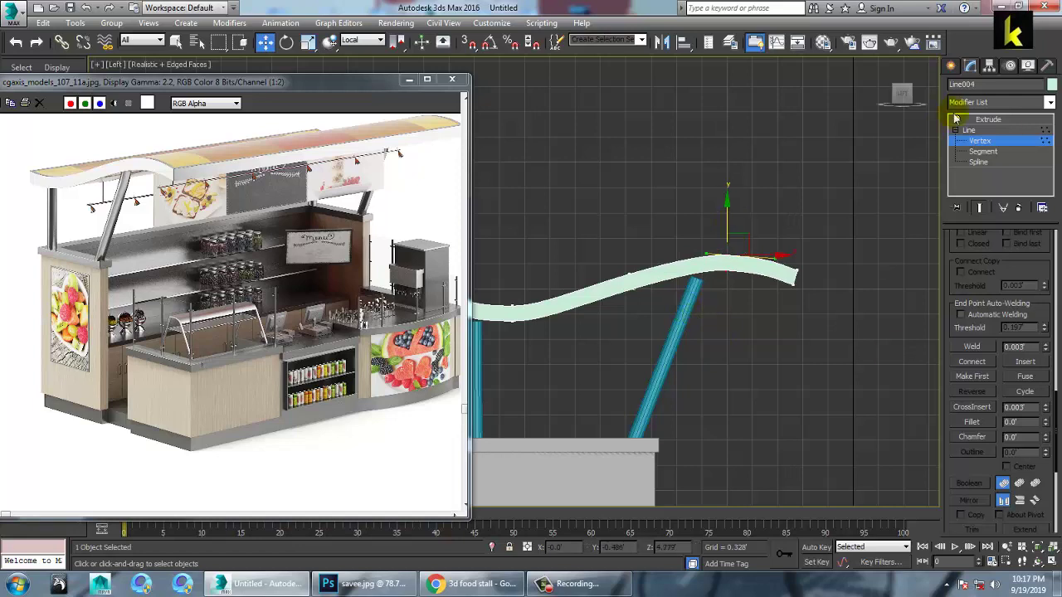
{"action": "left_click", "coordinate": [977, 135]}
Attach the slanted post at the opposite end of the stall to the near slanted post's line.
{"action": "left_click", "coordinate": [670, 345]}
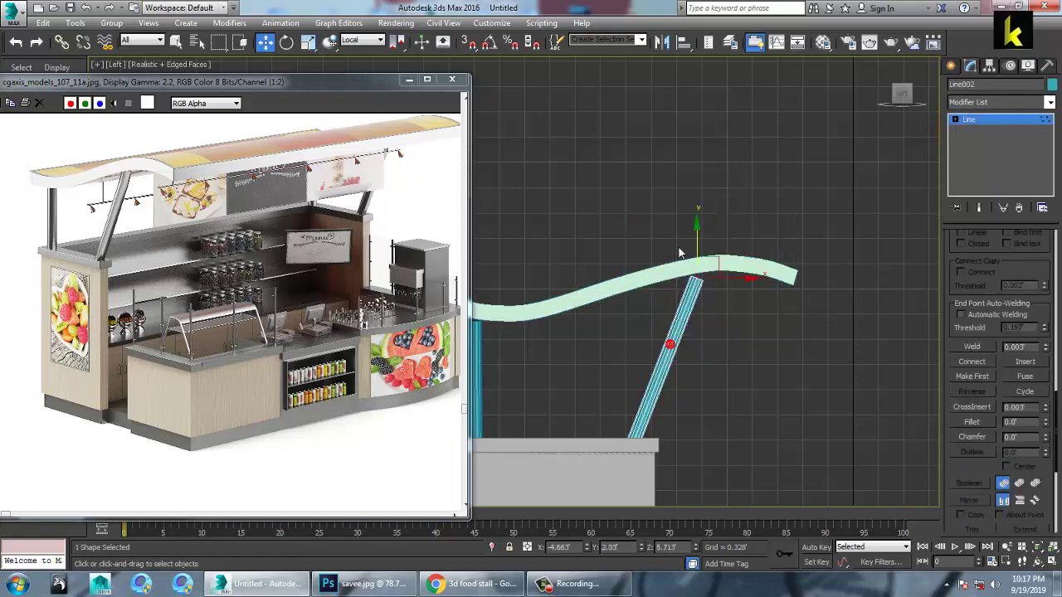
{"action": "key", "text": "alt+w"}
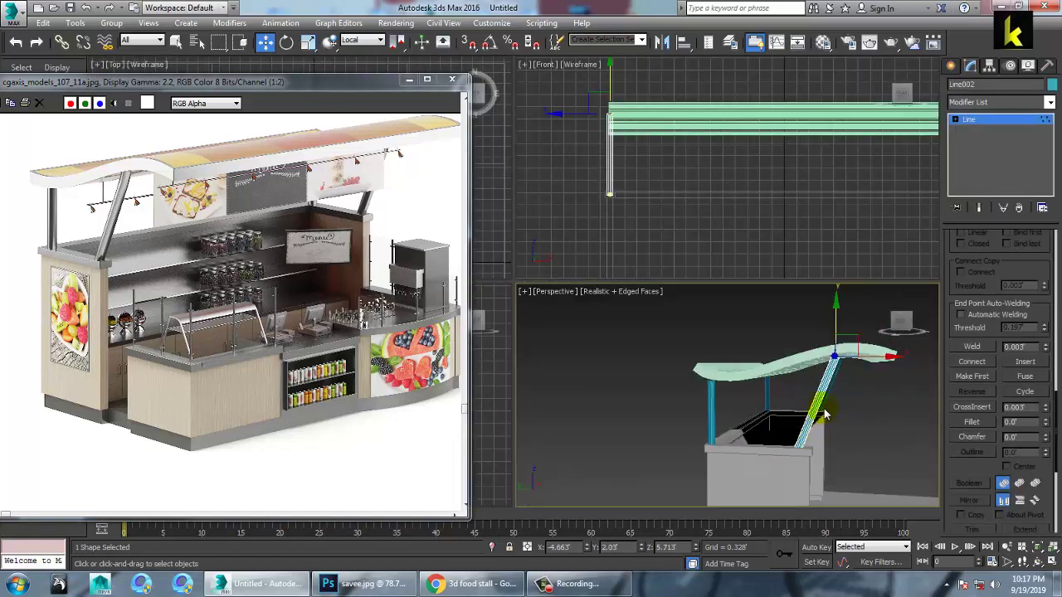
{"action": "left_click", "coordinate": [979, 123]}
{"action": "middle_click_drag", "start_coordinate": [796, 377], "coordinate": [695, 365], "text": "alt"}
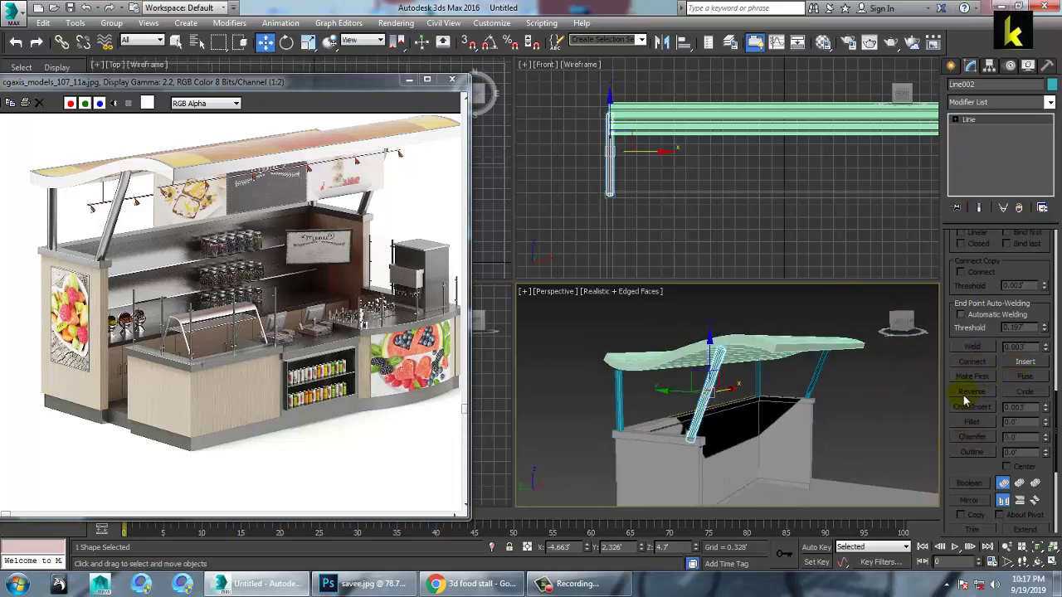
{"action": "scroll", "coordinate": [1008, 486], "scroll_direction": "up", "scroll_amount": 1}
{"action": "scroll", "coordinate": [971, 473], "scroll_direction": "up", "scroll_amount": 5}
{"action": "left_click", "coordinate": [1013, 121]}
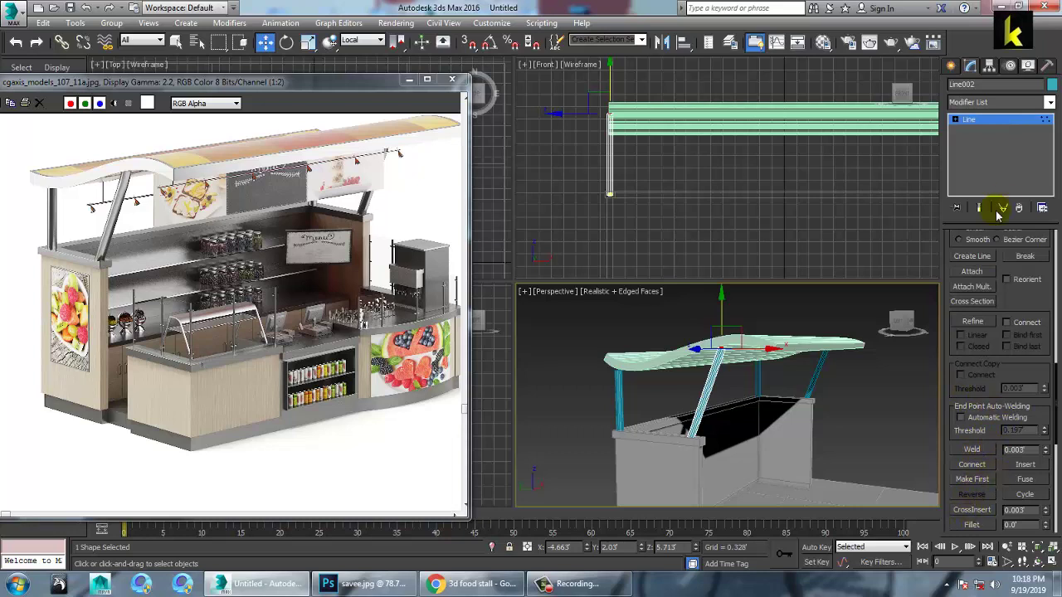
{"action": "left_click", "coordinate": [996, 122]}
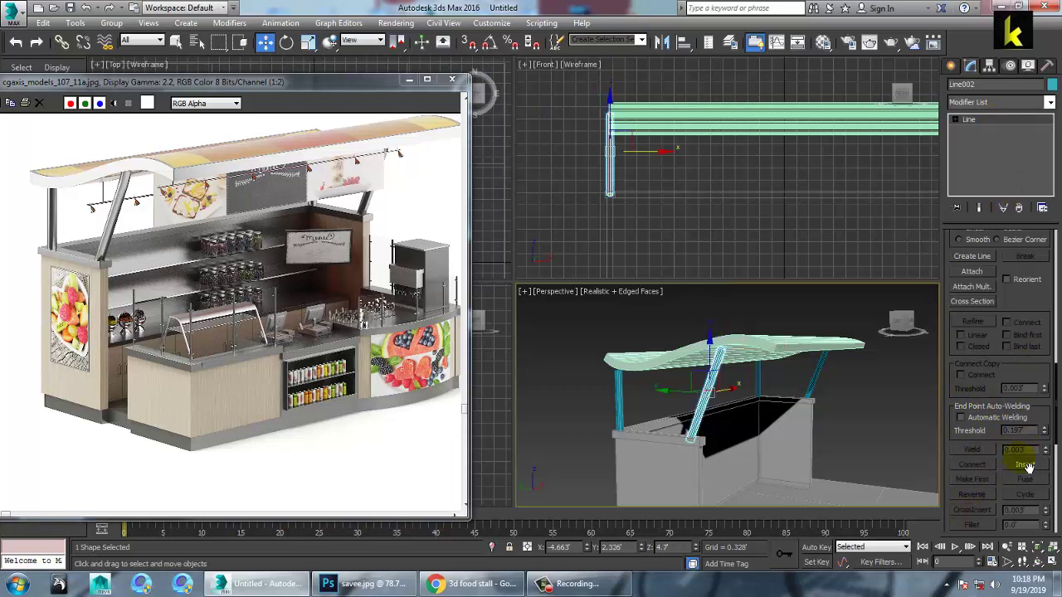
{"action": "left_click_drag", "start_coordinate": [1003, 375], "coordinate": [1035, 536]}
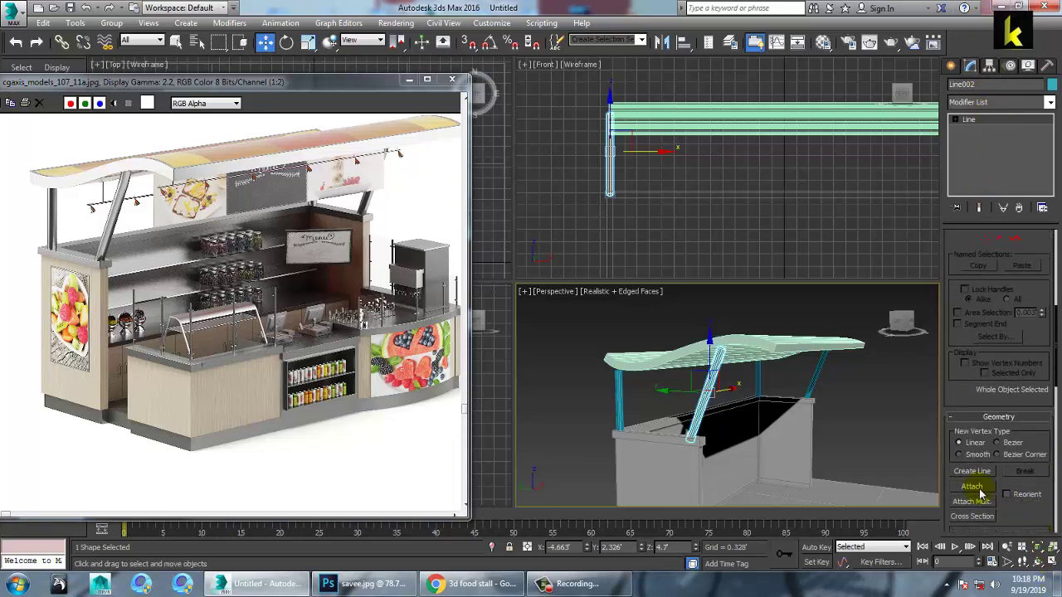
{"action": "left_click", "coordinate": [978, 488]}
{"action": "left_click", "coordinate": [818, 392]}
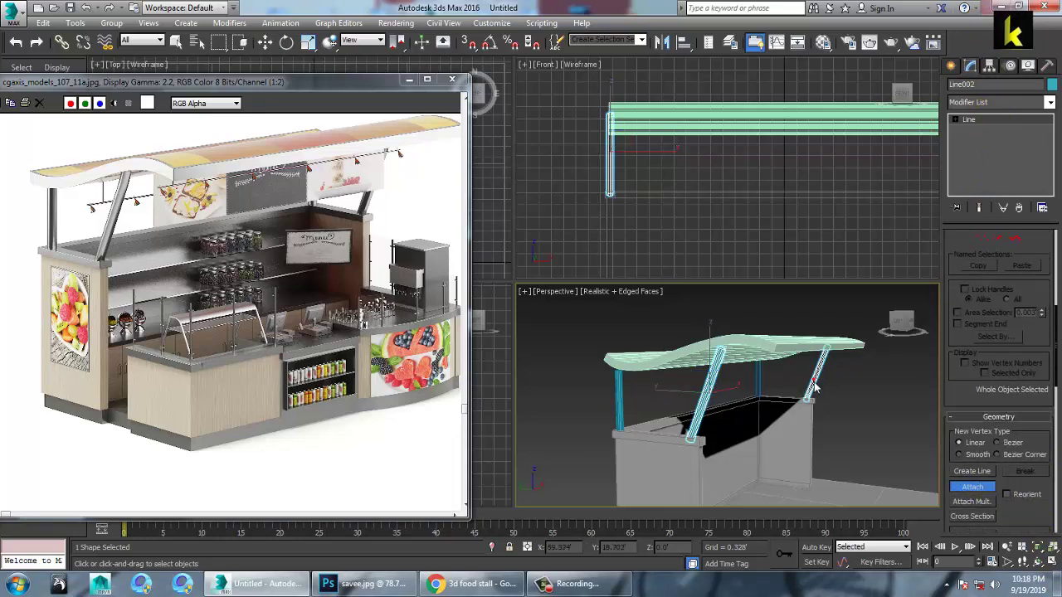
Adjust the end vertices of the slanted posts in the left view so their upper ends meet the roof's underside.
{"action": "left_click", "coordinate": [960, 121]}
{"action": "left_click", "coordinate": [980, 130]}
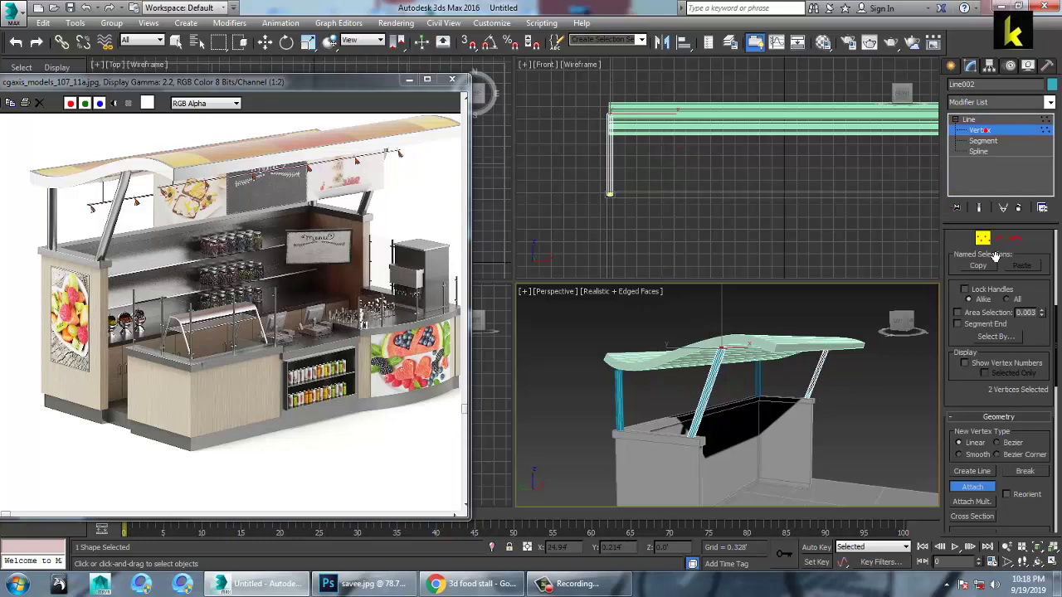
{"action": "key", "text": "w"}
{"action": "key", "text": "alt+w"}
{"action": "key", "text": "alt+w"}
{"action": "right_click", "coordinate": [490, 409]}
{"action": "key", "text": "alt+w"}
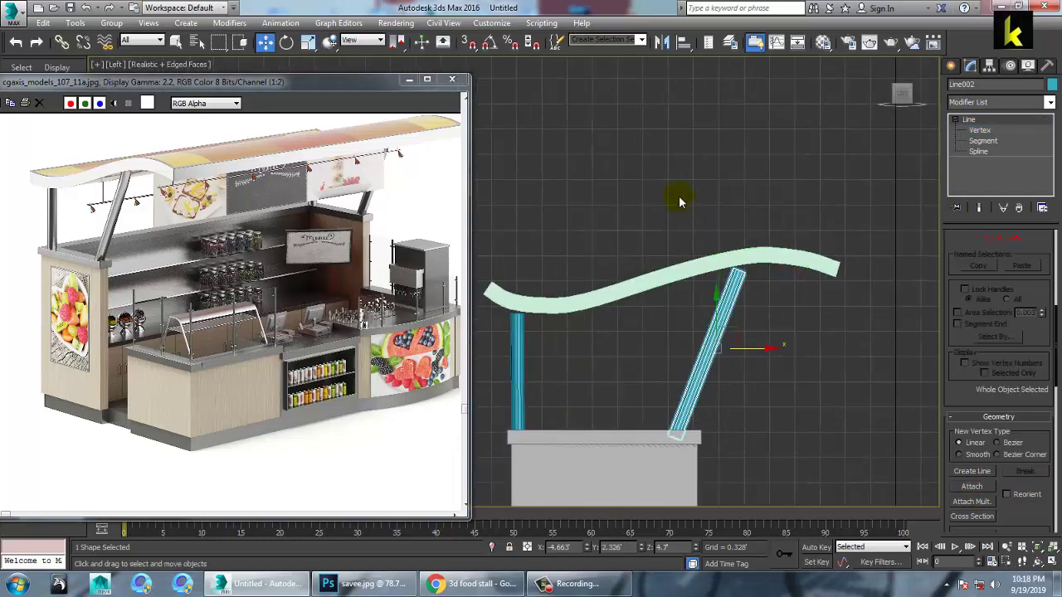
{"action": "left_click_drag", "start_coordinate": [771, 262], "coordinate": [760, 252]}
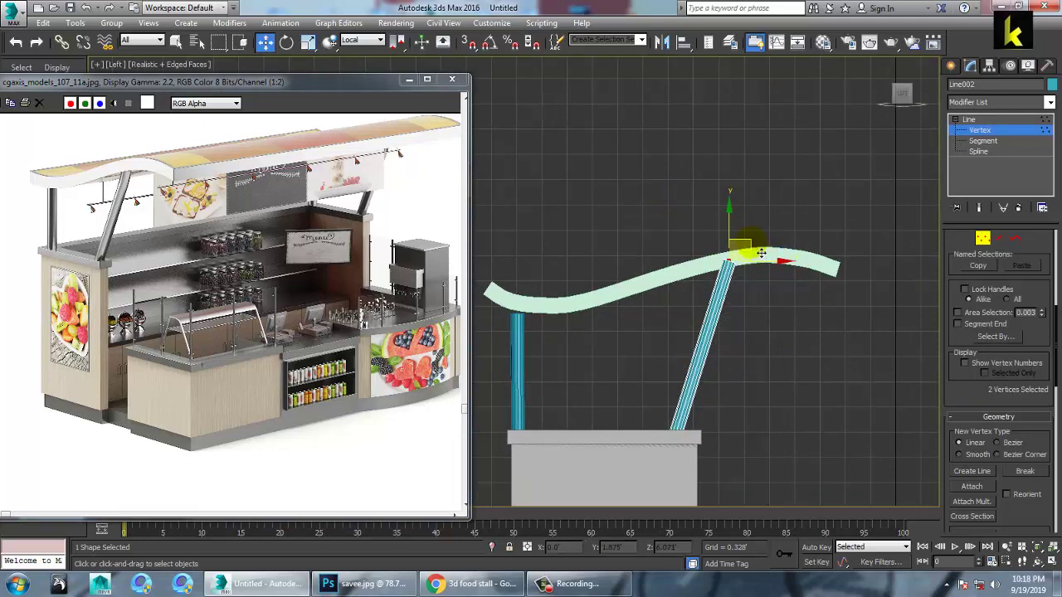
{"action": "key", "text": "alt+w"}
{"action": "middle_click_drag", "start_coordinate": [831, 443], "coordinate": [809, 419], "text": "alt"}
{"action": "scroll", "coordinate": [734, 413], "scroll_direction": "up", "scroll_amount": 3}
{"action": "left_click", "coordinate": [987, 121]}
Set the roof's Extrude amount to 9.596'.
{"action": "left_click", "coordinate": [781, 303]}
{"action": "middle_click_drag", "start_coordinate": [683, 367], "coordinate": [734, 414], "text": "alt"}
{"action": "left_click", "coordinate": [980, 141]}
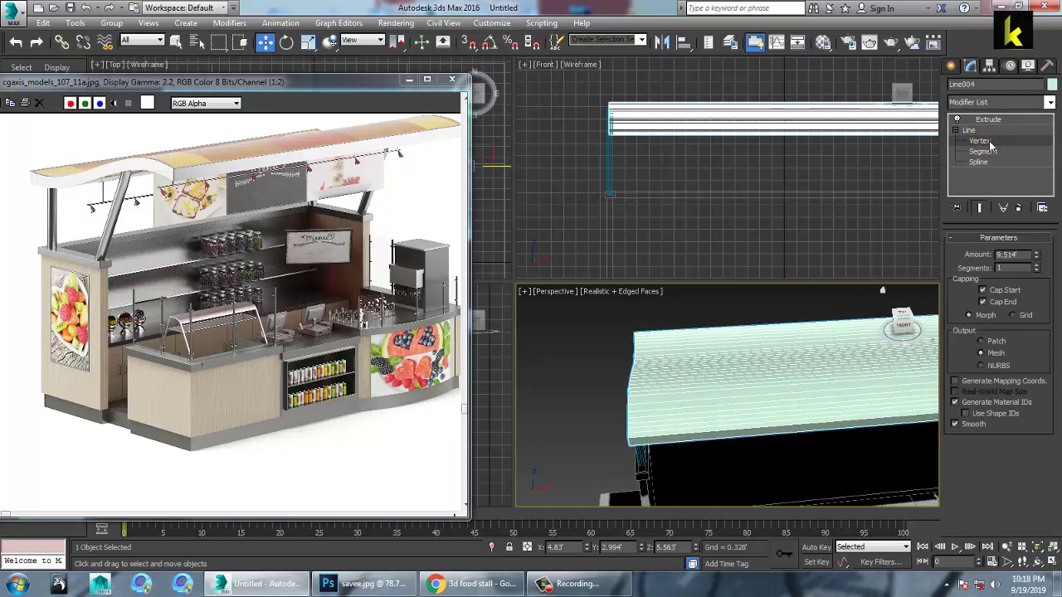
{"action": "left_click", "coordinate": [675, 386]}
{"action": "left_click", "coordinate": [988, 118]}
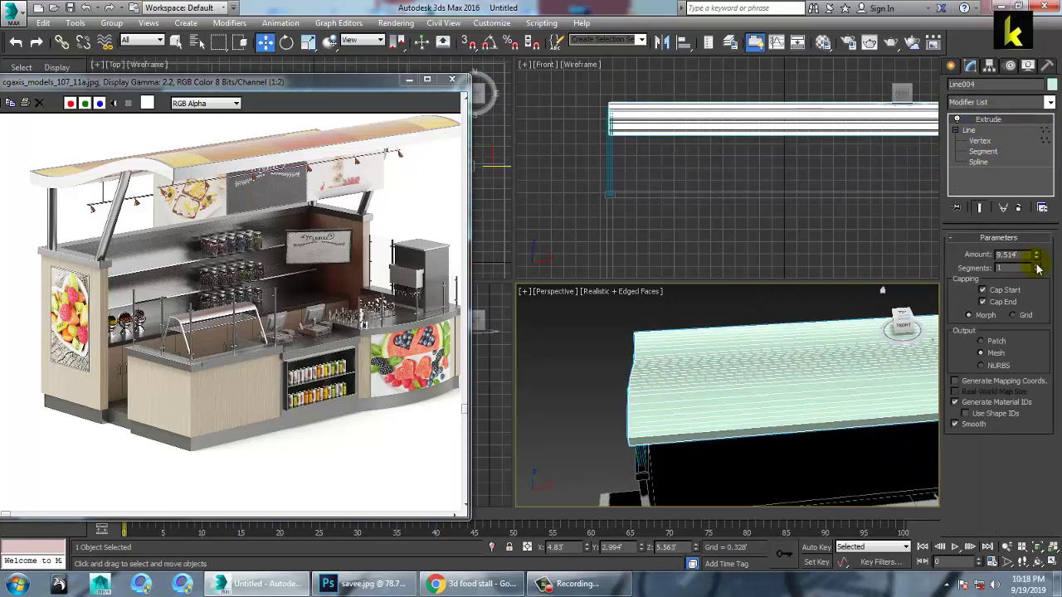
{"action": "left_click_drag", "start_coordinate": [1038, 257], "coordinate": [1038, 251]}
{"action": "middle_click_drag", "start_coordinate": [753, 384], "coordinate": [754, 433], "text": "alt"}
Save the scene as "new food stall_1" in the "food stall ref" folder on the desktop.
{"action": "key", "text": "ctrl+s"}
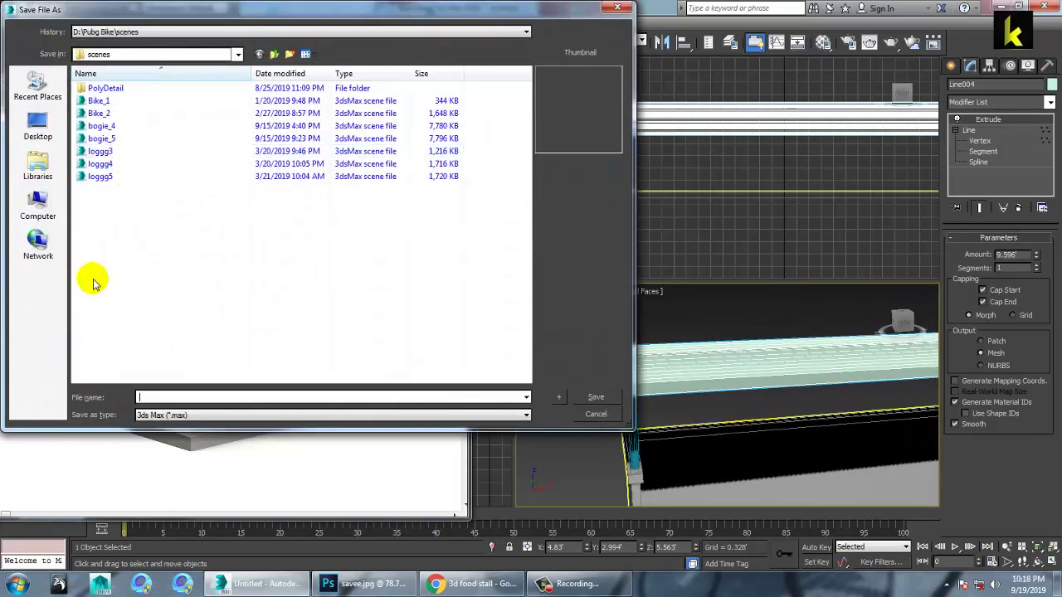
{"action": "left_click", "coordinate": [38, 206]}
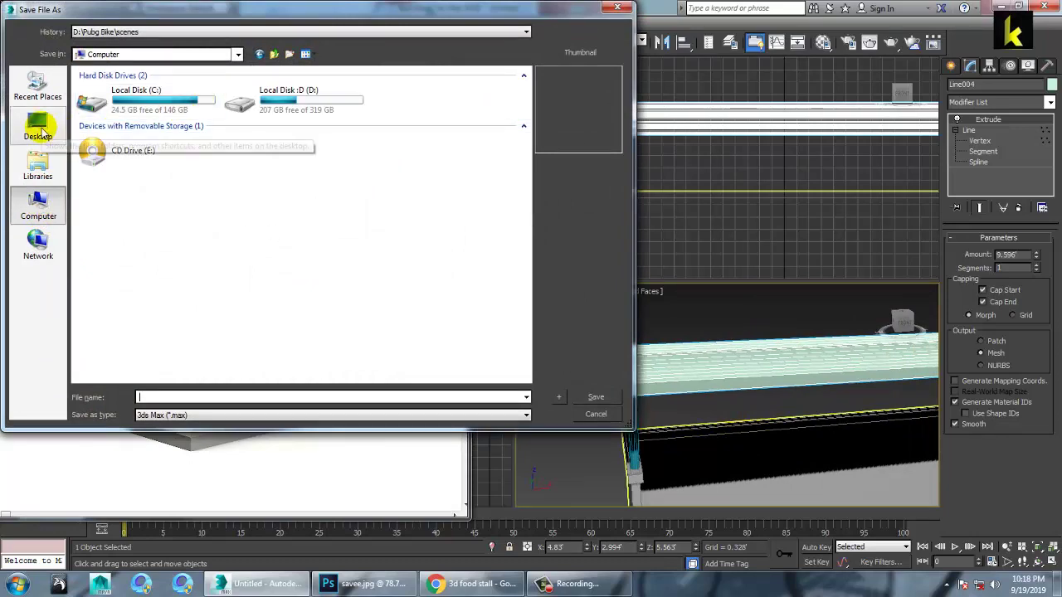
{"action": "double_click", "coordinate": [298, 95]}
{"action": "left_click", "coordinate": [120, 222]}
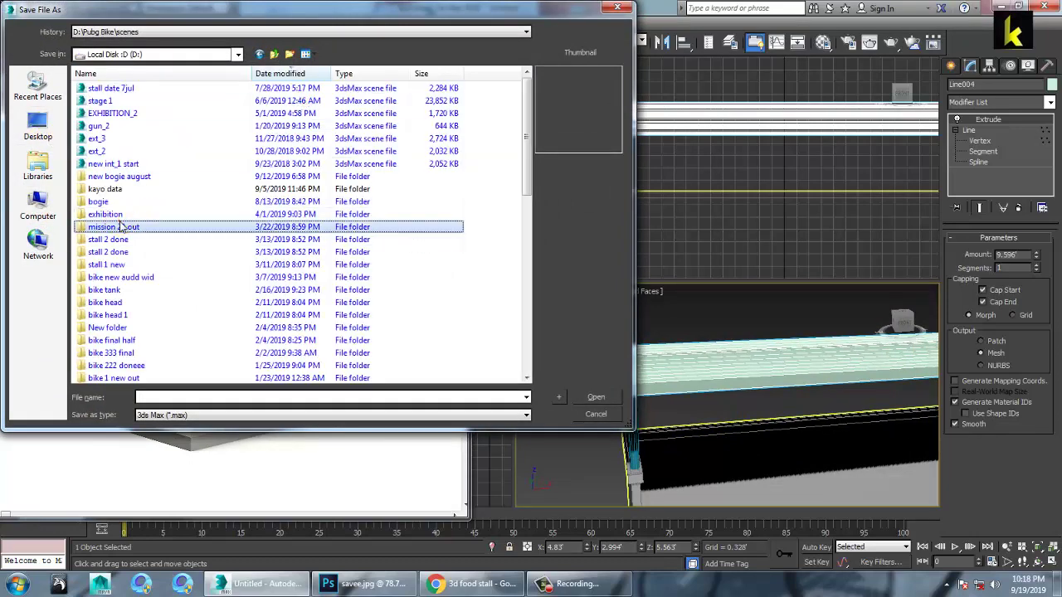
{"action": "key", "text": "f"}
{"action": "scroll", "coordinate": [120, 222], "scroll_direction": "down", "scroll_amount": 3}
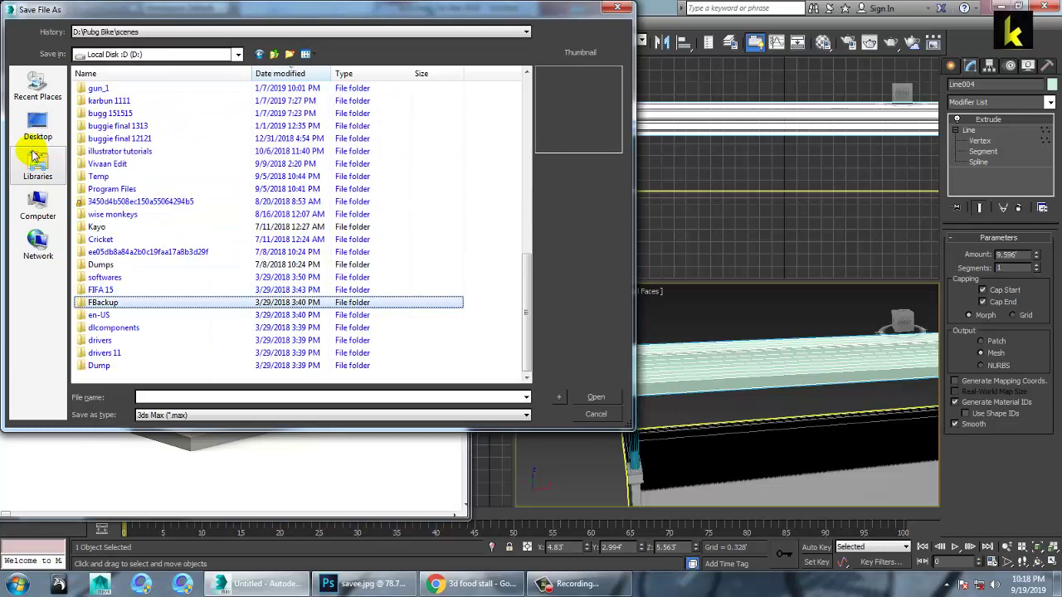
{"action": "left_click", "coordinate": [37, 129]}
{"action": "left_click", "coordinate": [170, 187]}
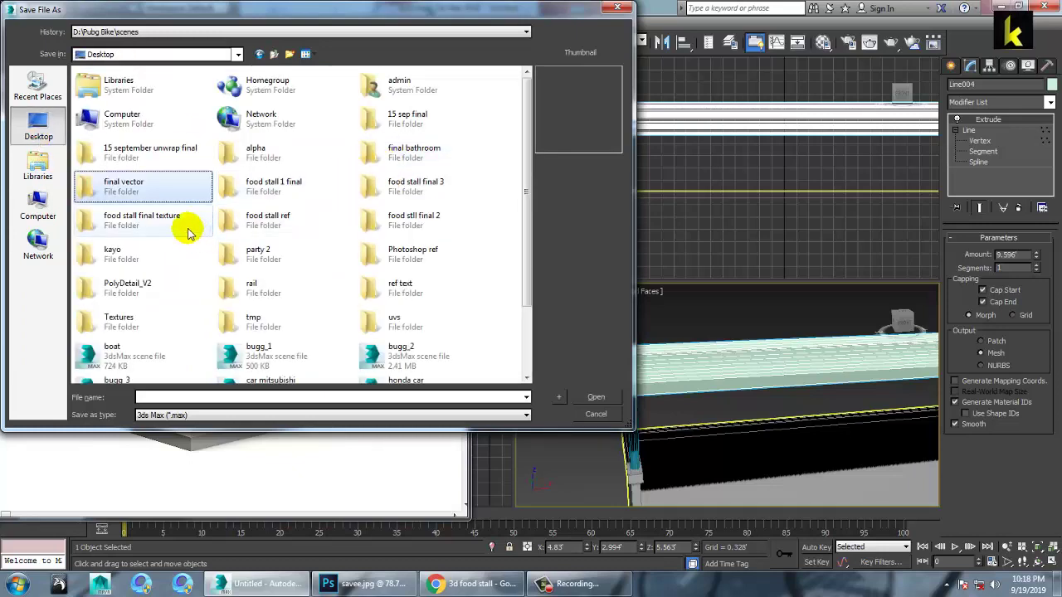
{"action": "left_click", "coordinate": [318, 195]}
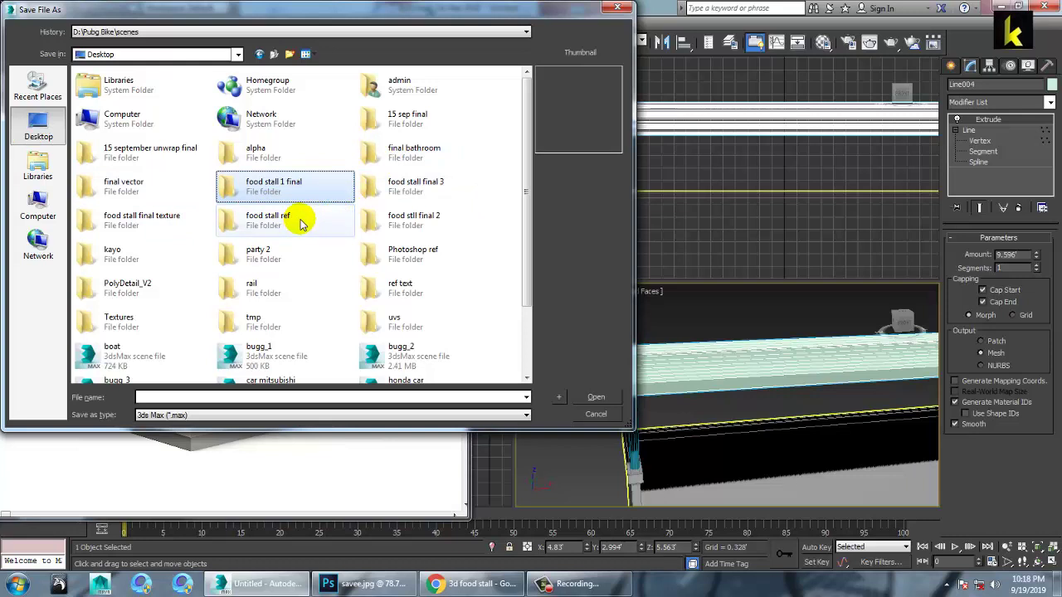
{"action": "double_click", "coordinate": [301, 223]}
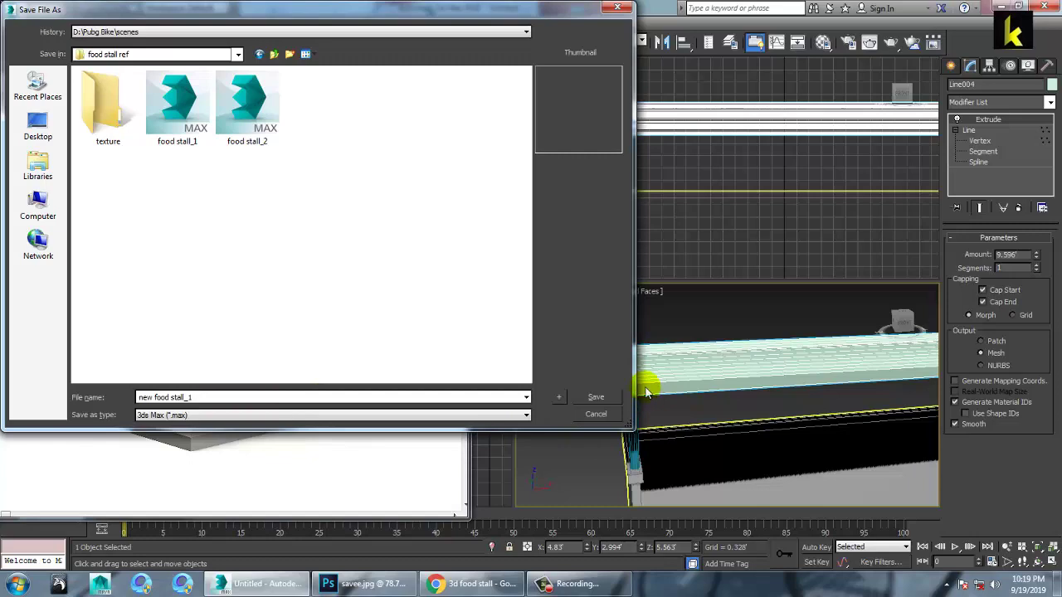
{"action": "left_click", "coordinate": [596, 397]}
Convert the extruded roof to an Editable Poly.
{"action": "mouse_move", "coordinate": [772, 374]}
{"action": "middle_mouse_down", "text": "alt"}
{"action": "mouse_move", "coordinate": [722, 351]}
{"action": "mouse_move", "coordinate": [756, 375]}
{"action": "middle_mouse_up", "text": "alt"}
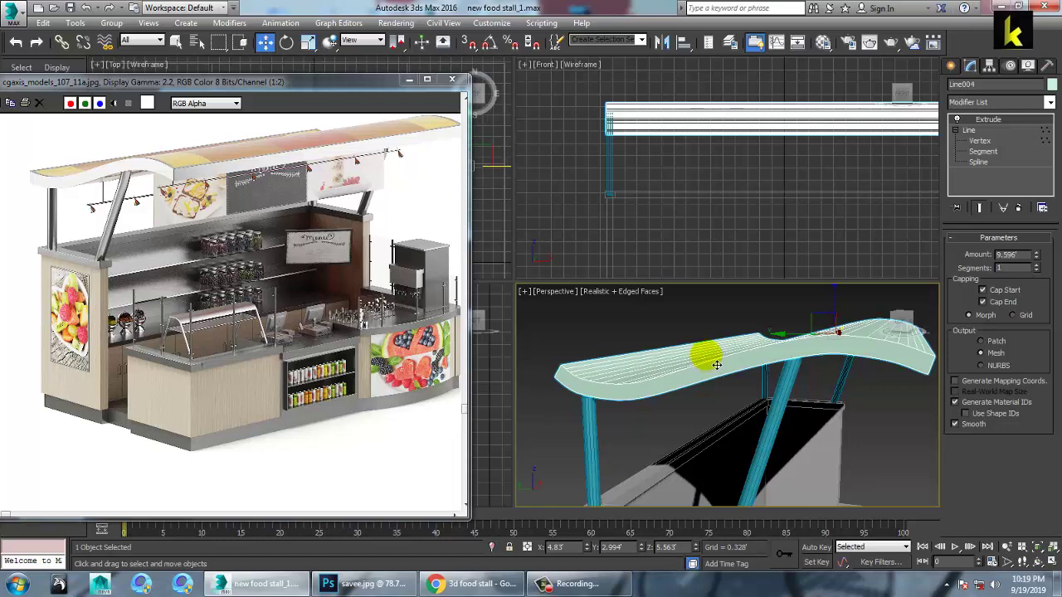
{"action": "middle_click_drag", "start_coordinate": [851, 414], "coordinate": [760, 431], "text": "alt"}
{"action": "scroll", "coordinate": [765, 386], "scroll_direction": "down", "scroll_amount": 3}
{"action": "middle_click_drag", "start_coordinate": [784, 375], "coordinate": [660, 333], "text": "alt"}
{"action": "scroll", "coordinate": [738, 388], "scroll_direction": "up", "scroll_amount": 3}
{"action": "scroll", "coordinate": [740, 378], "scroll_direction": "down", "scroll_amount": 4}
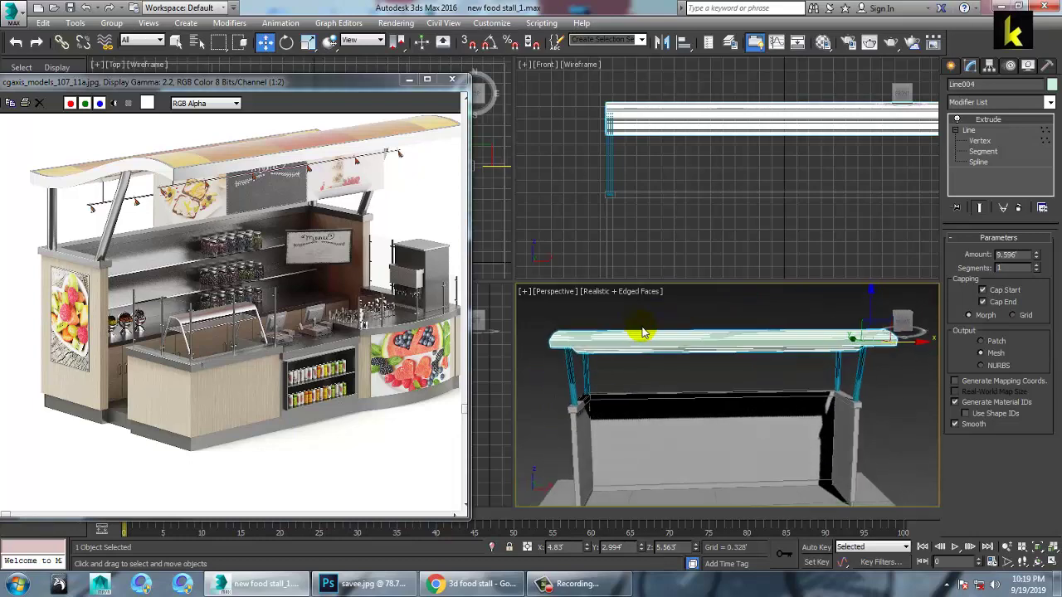
{"action": "right_click", "coordinate": [633, 333]}
{"action": "mouse_move", "coordinate": [701, 459]}
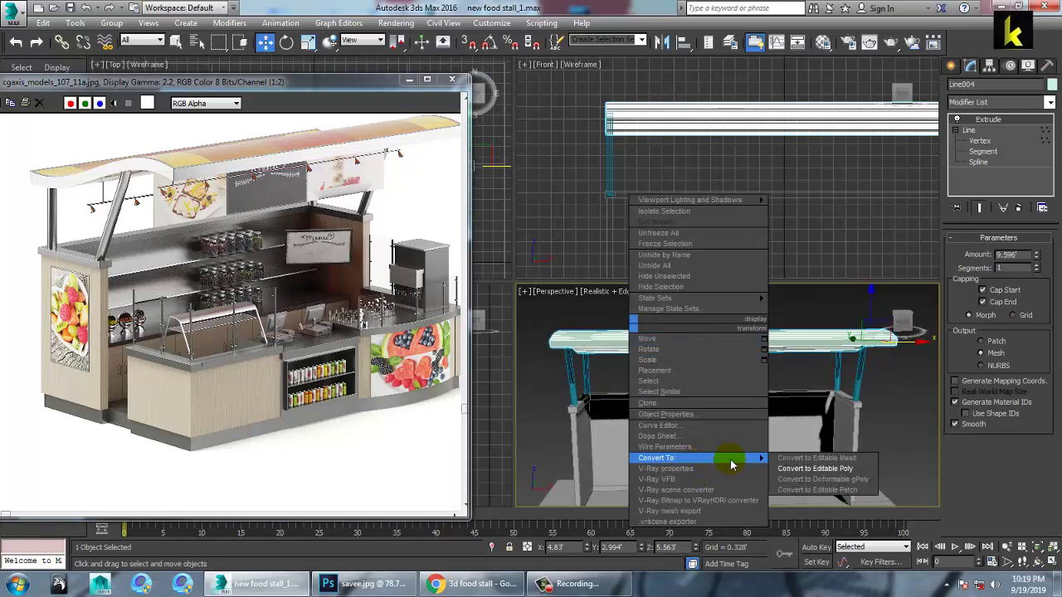
{"action": "left_click", "coordinate": [801, 470]}
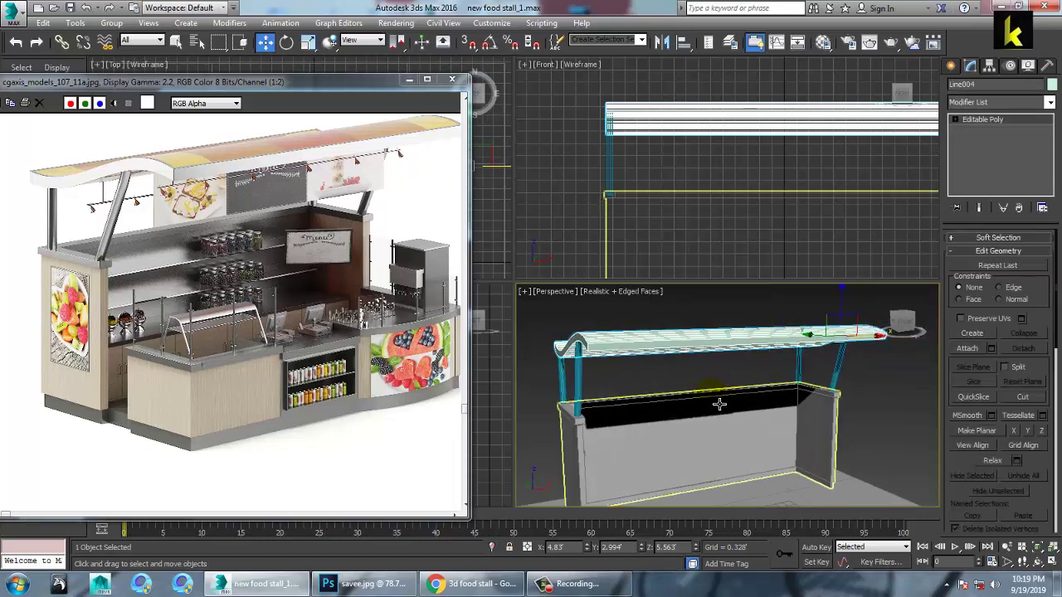
Select every object in the scene and convert them all to Editable Poly.
{"action": "key", "text": "ctrl+a"}
{"action": "right_click", "coordinate": [699, 347]}
{"action": "mouse_move", "coordinate": [749, 470]}
{"action": "left_click", "coordinate": [880, 478]}
Give all selected objects the same grey object colour, clear the selection and show the perspective view maximized.
{"action": "left_click", "coordinate": [1051, 85]}
{"action": "left_click", "coordinate": [598, 364]}
{"action": "middle_click_drag", "start_coordinate": [701, 340], "coordinate": [788, 342], "text": "alt"}
{"action": "left_click", "coordinate": [829, 359]}
{"action": "middle_click_drag", "start_coordinate": [829, 359], "coordinate": [815, 425], "text": "alt"}
{"action": "scroll", "coordinate": [786, 429], "scroll_direction": "down", "scroll_amount": 3}
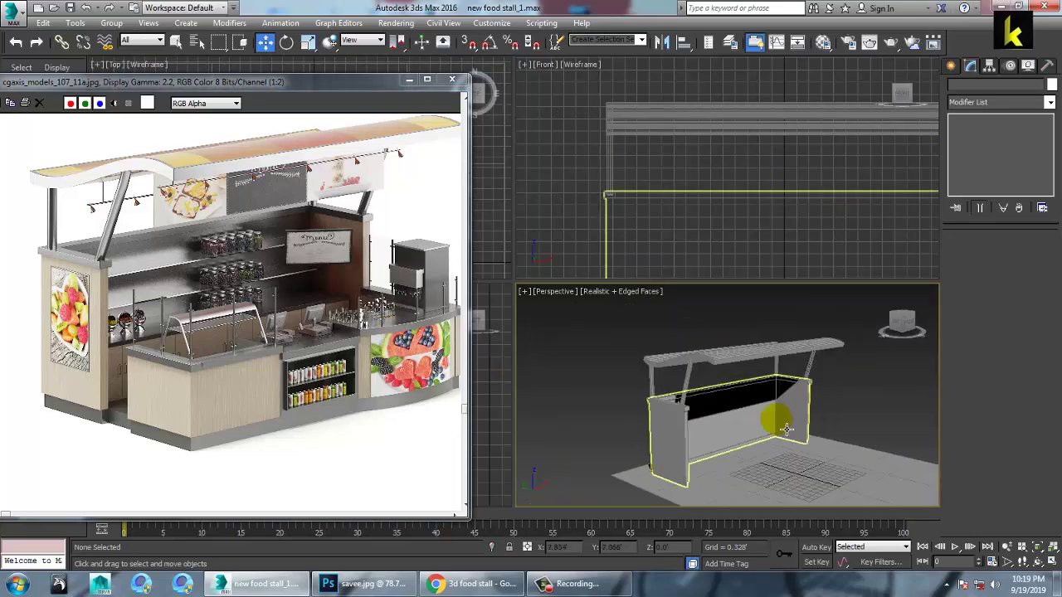
{"action": "key", "text": "alt+w"}
{"action": "scroll", "coordinate": [723, 379], "scroll_direction": "up", "scroll_amount": 5}
{"action": "middle_click_drag", "start_coordinate": [670, 379], "coordinate": [730, 377], "text": "alt"}
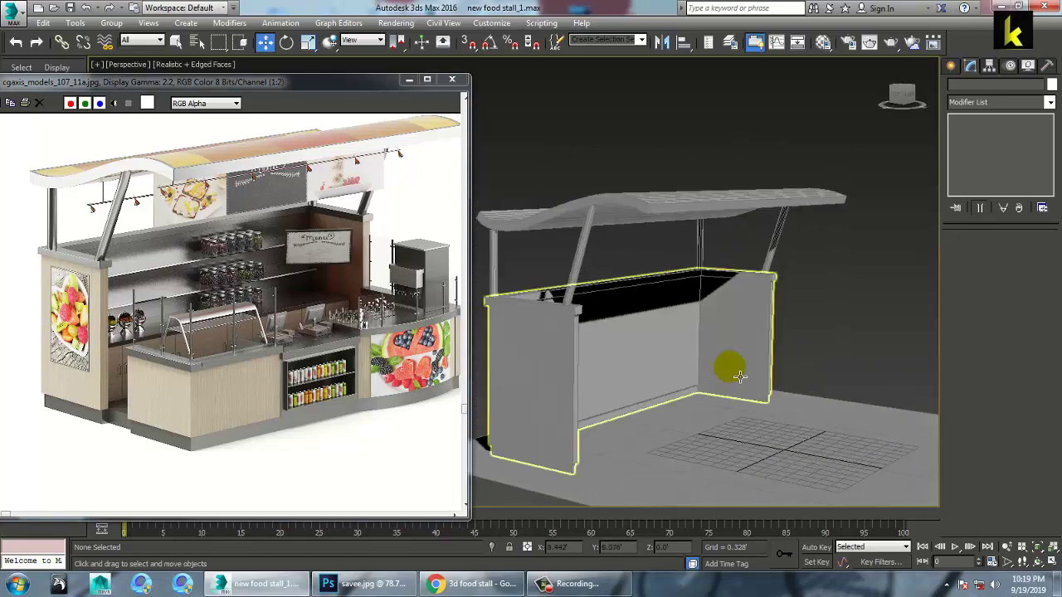